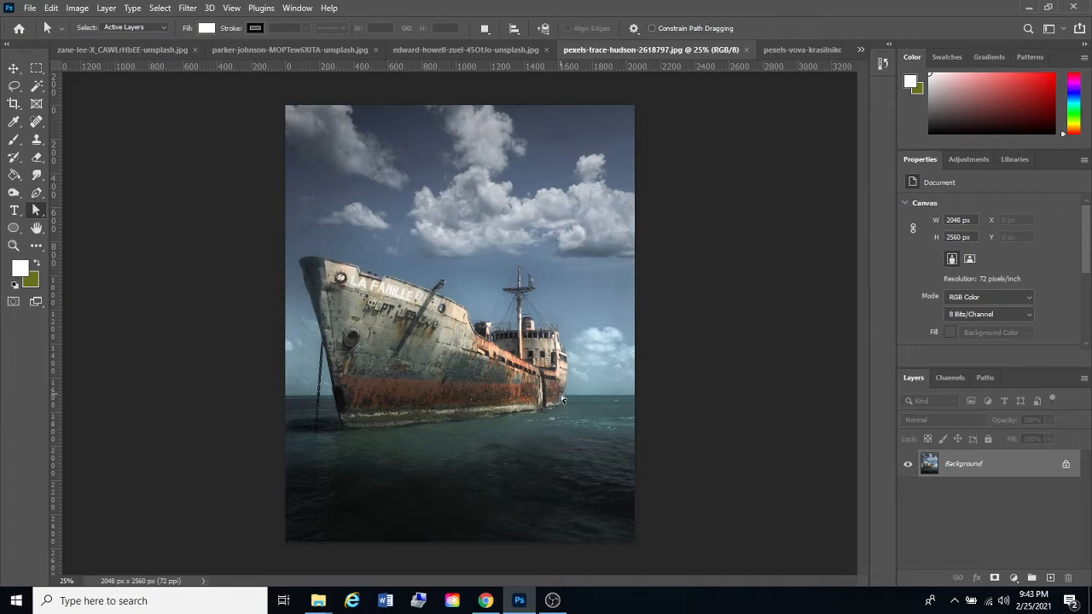
Switch to Chrome, dismiss the Pinterest login prompt and browse the vintage sea monster drawings related to the narwhal pin.
left_click(485, 601)
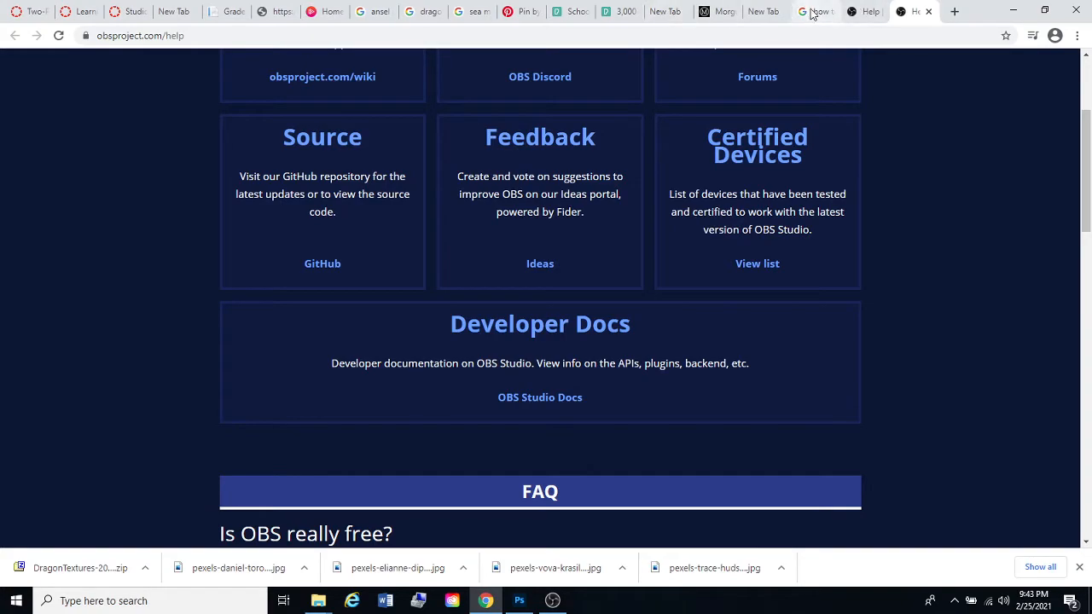
left_click(522, 11)
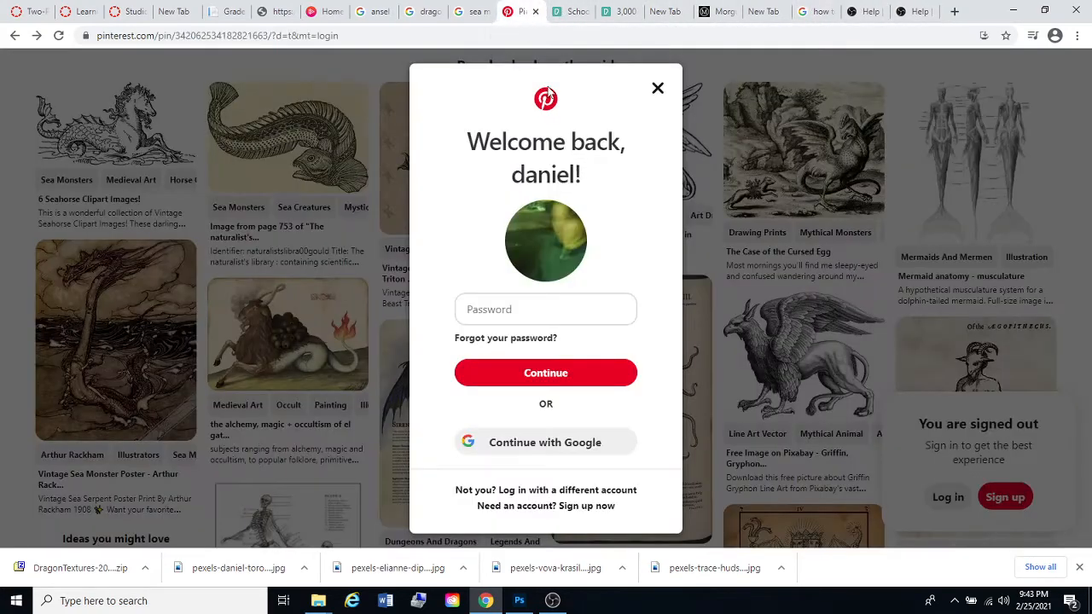
left_click(658, 87)
scroll(585, 250, "up", 5)
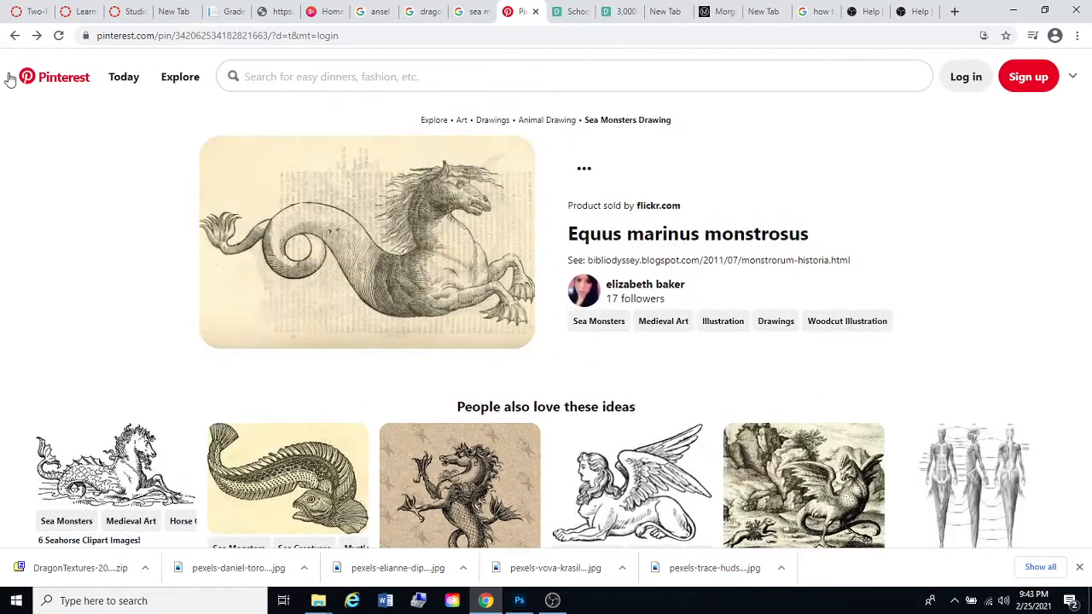
left_click(15, 34)
scroll(887, 349, "down", 15)
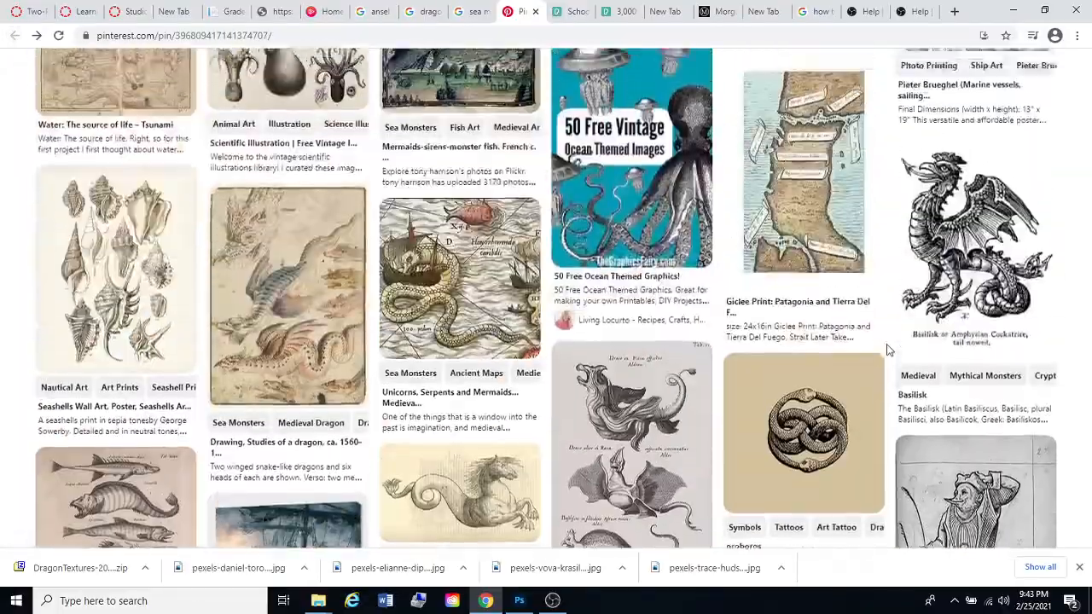
scroll(914, 388, "up", 10)
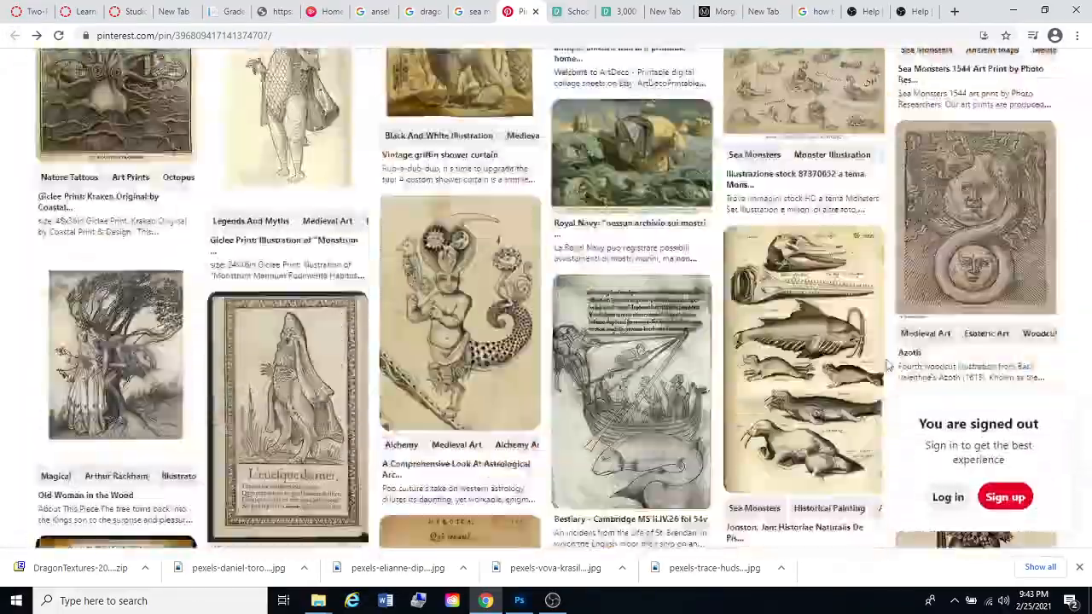
scroll(914, 388, "up", 4)
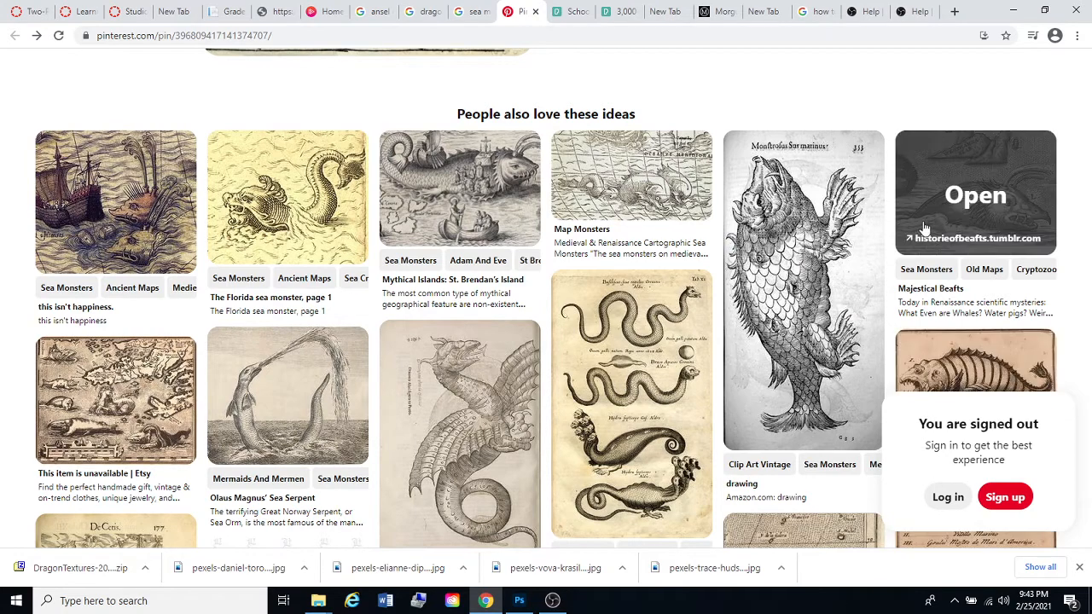
Look at the Majestical Beafts pin, go back to the narwhal pin and dismiss the login prompt.
left_click(948, 496)
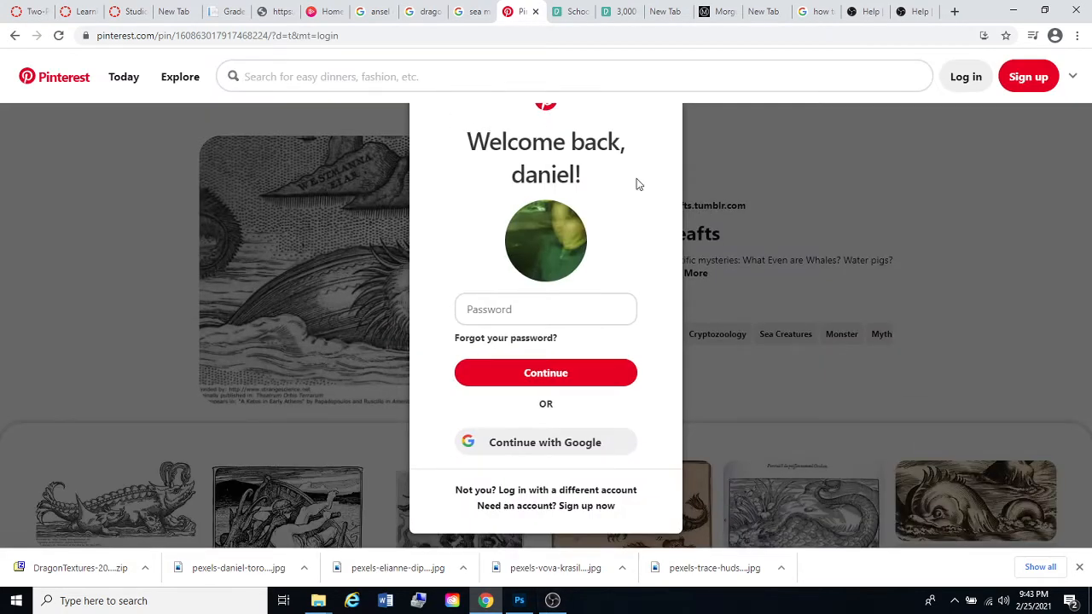
left_click(15, 35)
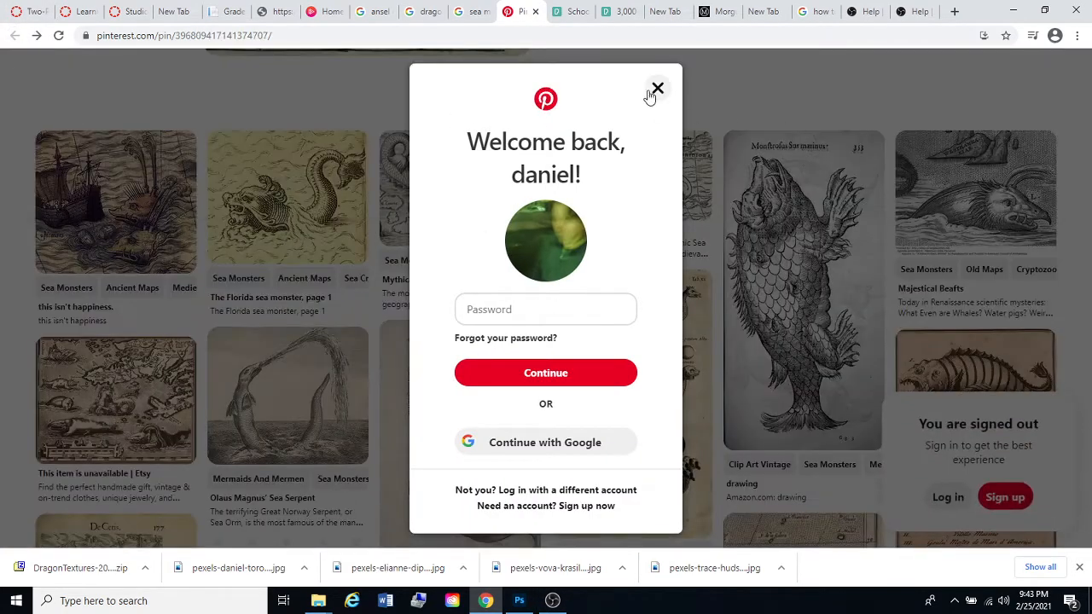
left_click(654, 88)
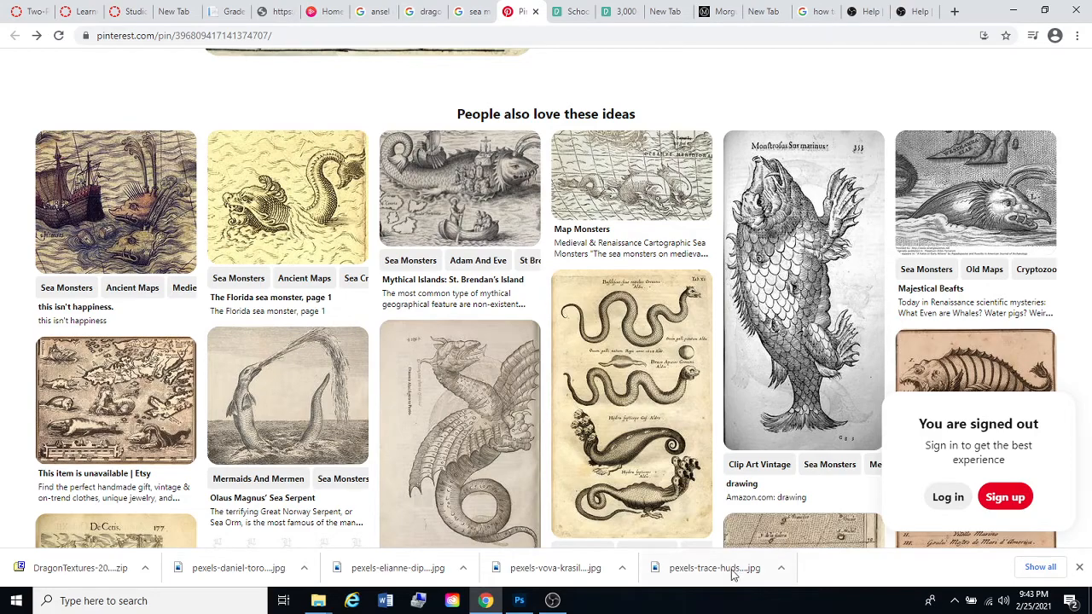
scroll(398, 334, "down", 3)
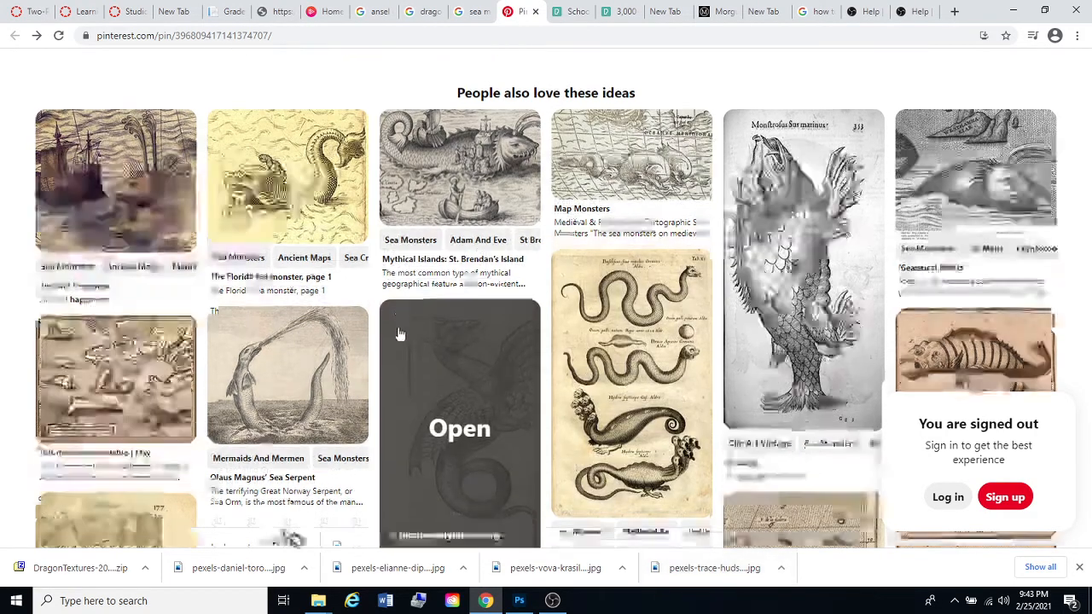
scroll(443, 354, "up", 6)
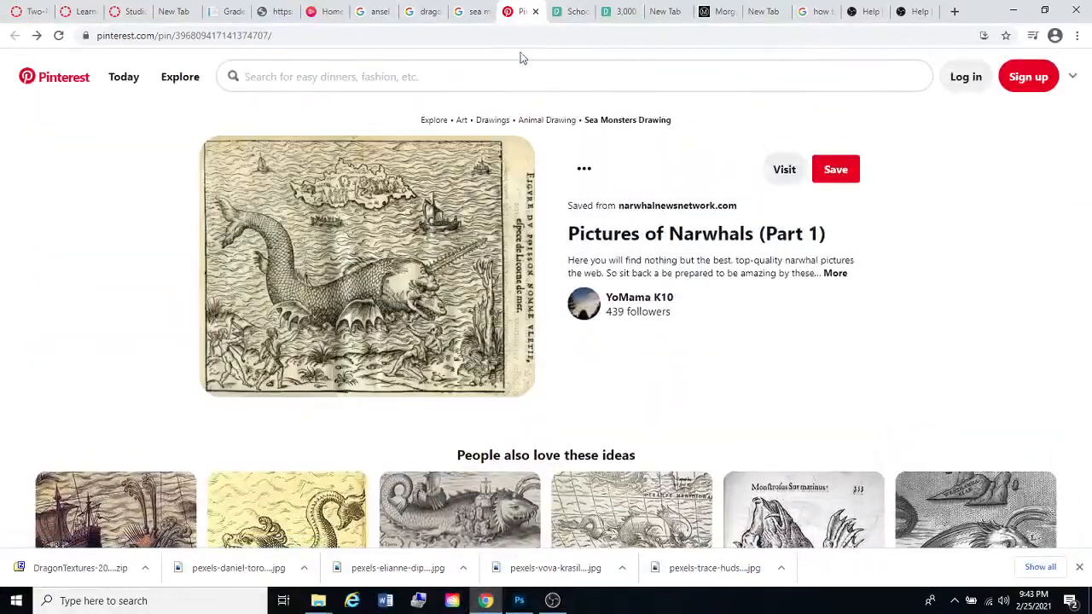
Show the Pexels page with the school of fish photo and highlight the site part of its web address.
left_click(568, 12)
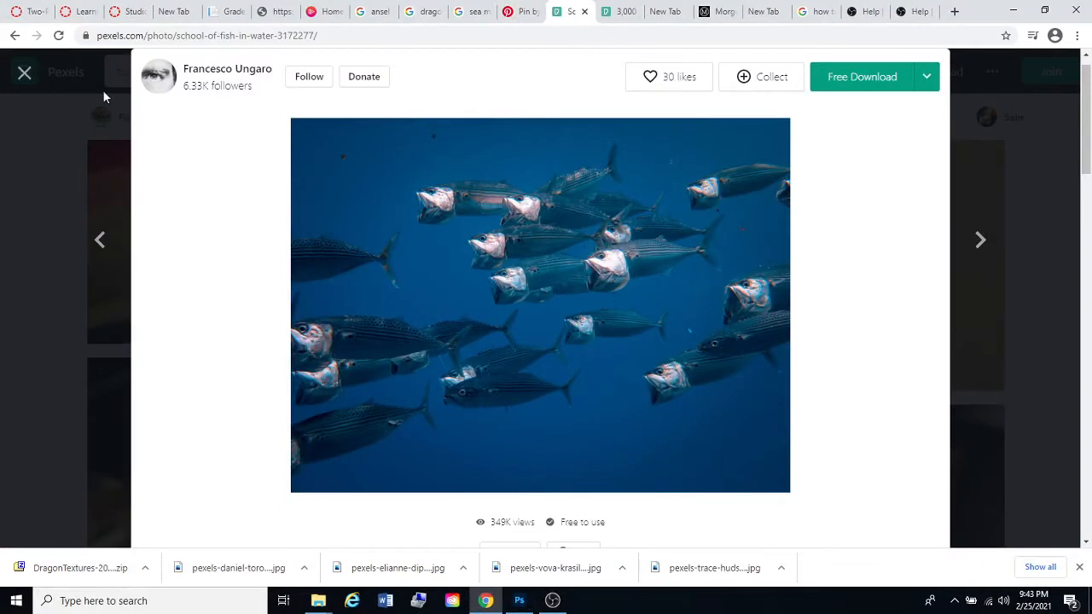
left_click_drag(141, 35, 95, 38)
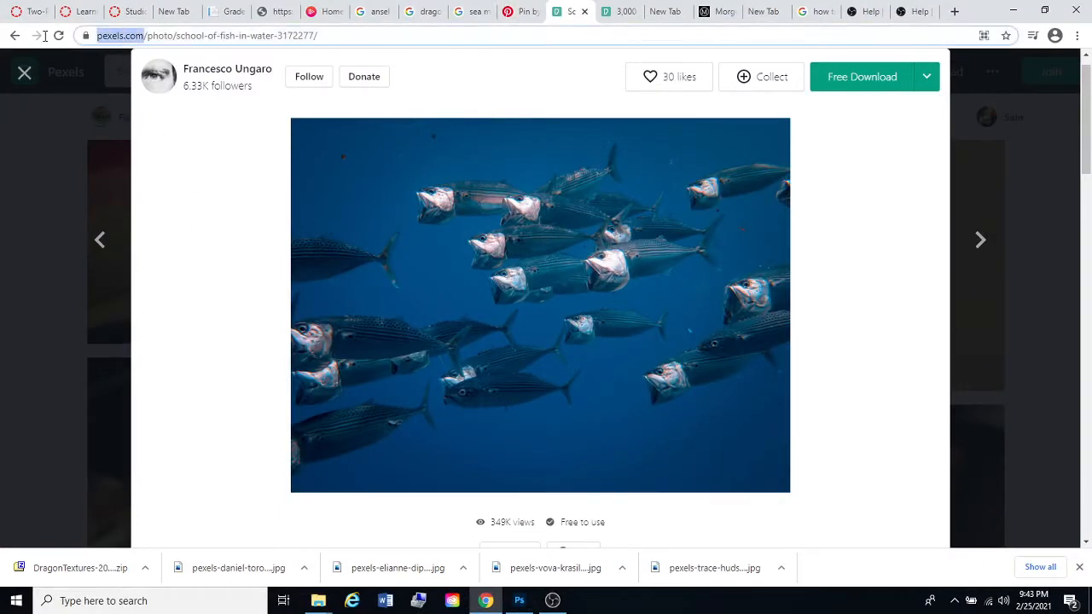
left_click(161, 39)
left_click_drag(198, 35, 72, 41)
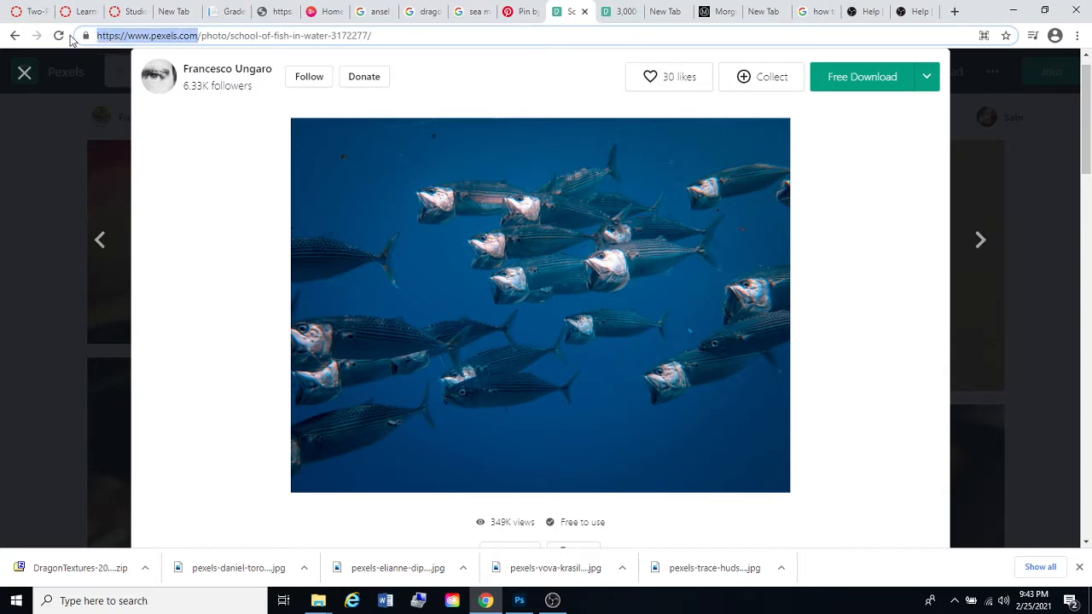
Close the school of fish photo and look through the Pexels search results for fish.
left_click(23, 73)
left_click(125, 75)
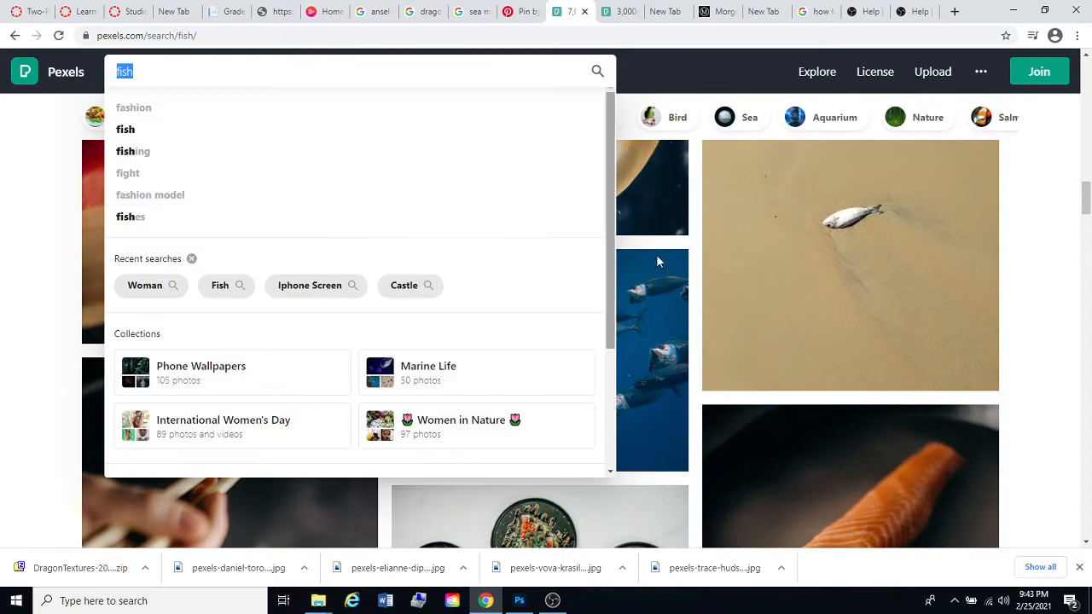
left_click(1032, 287)
scroll(1031, 285, "down", 3)
scroll(1029, 292, "up", 5)
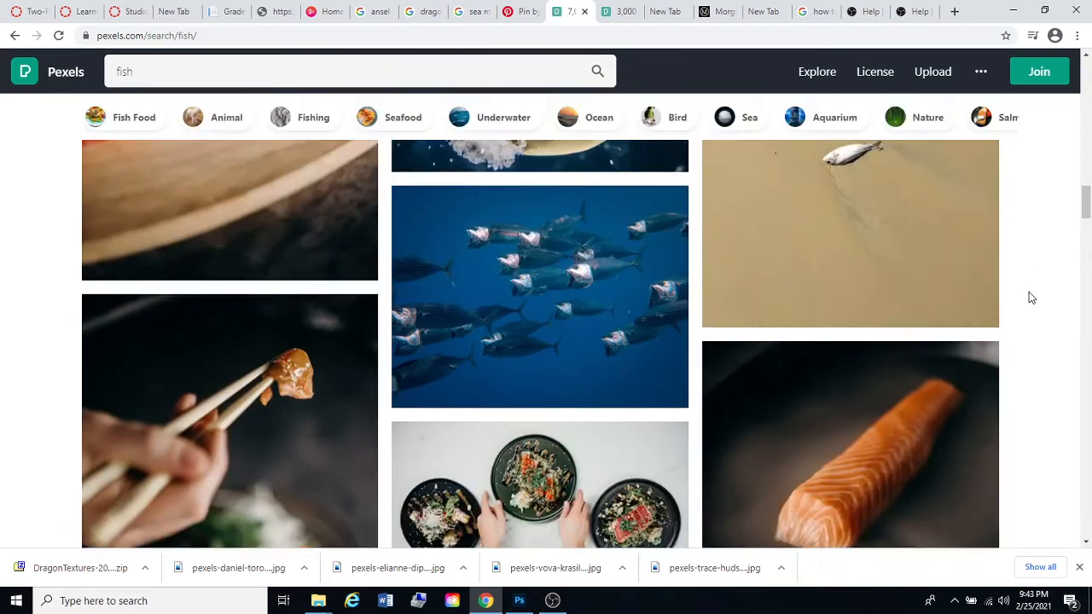
scroll(1028, 300, "up", 3)
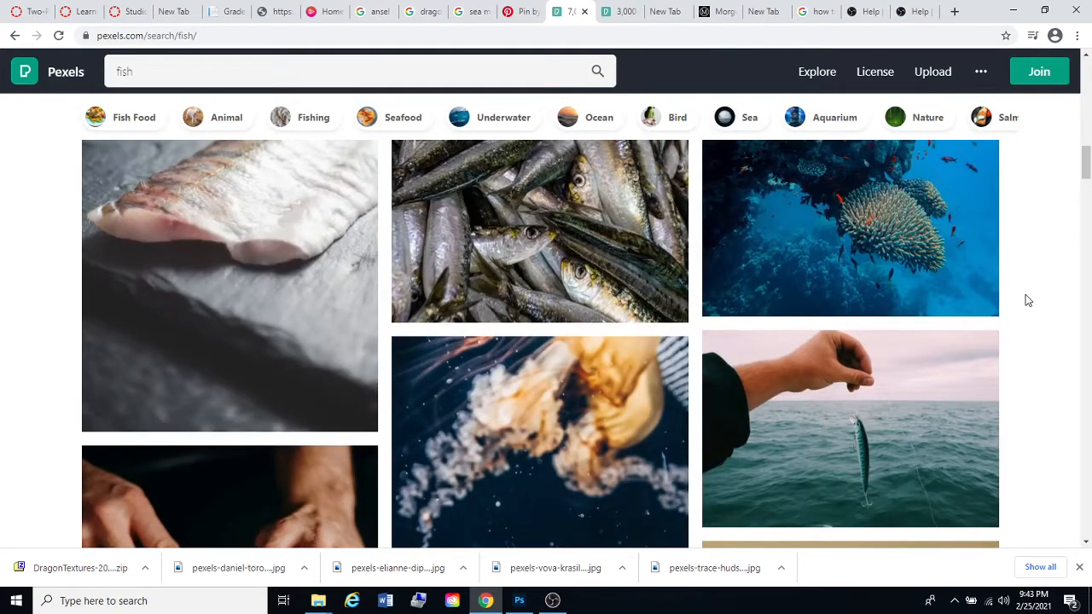
Open the DragonTextures folder in the downloaded zip archive and preview the baby armadillo girdled lizard photo.
left_click(85, 571)
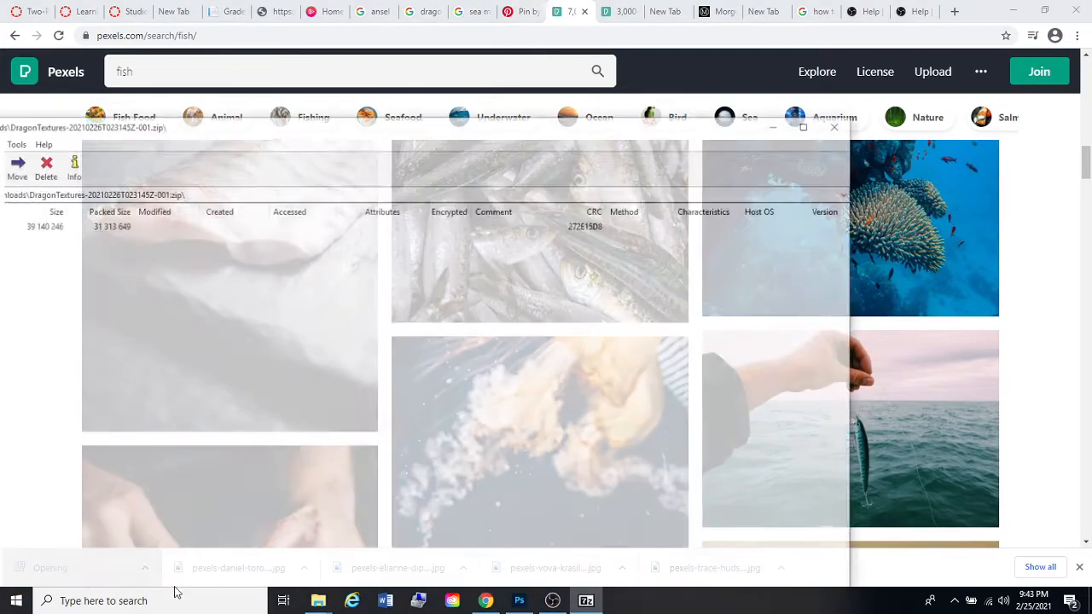
left_click_drag(209, 134, 601, 96)
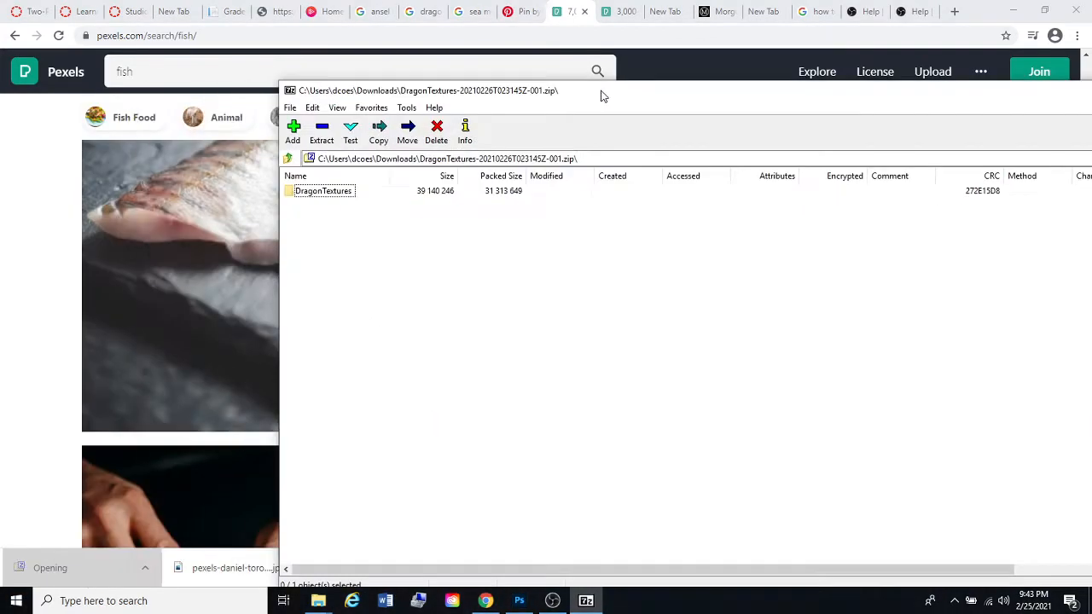
double_click(323, 193)
double_click(321, 242)
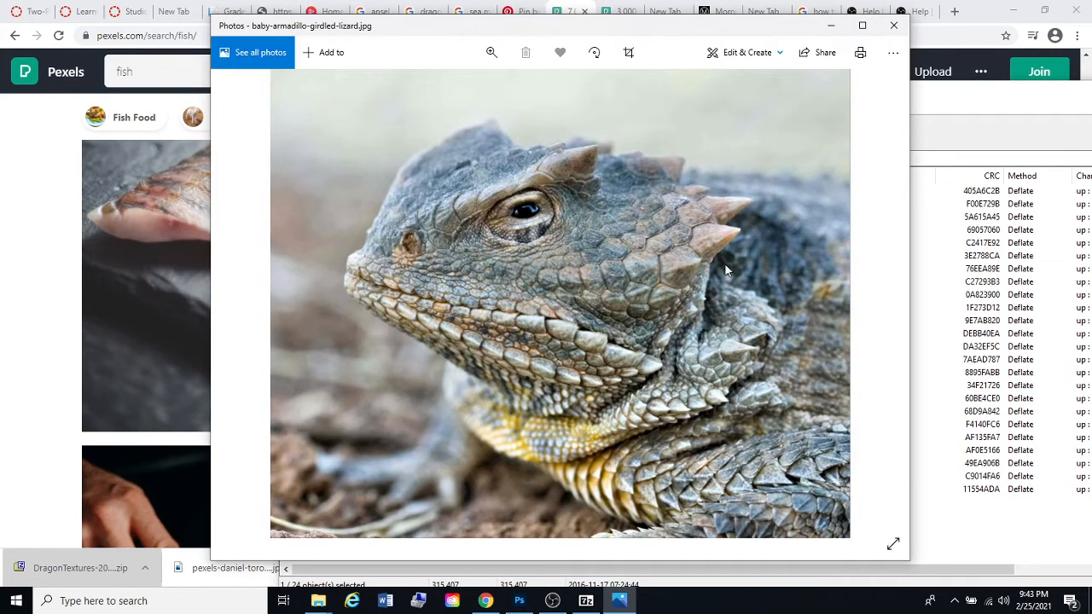
left_click(893, 25)
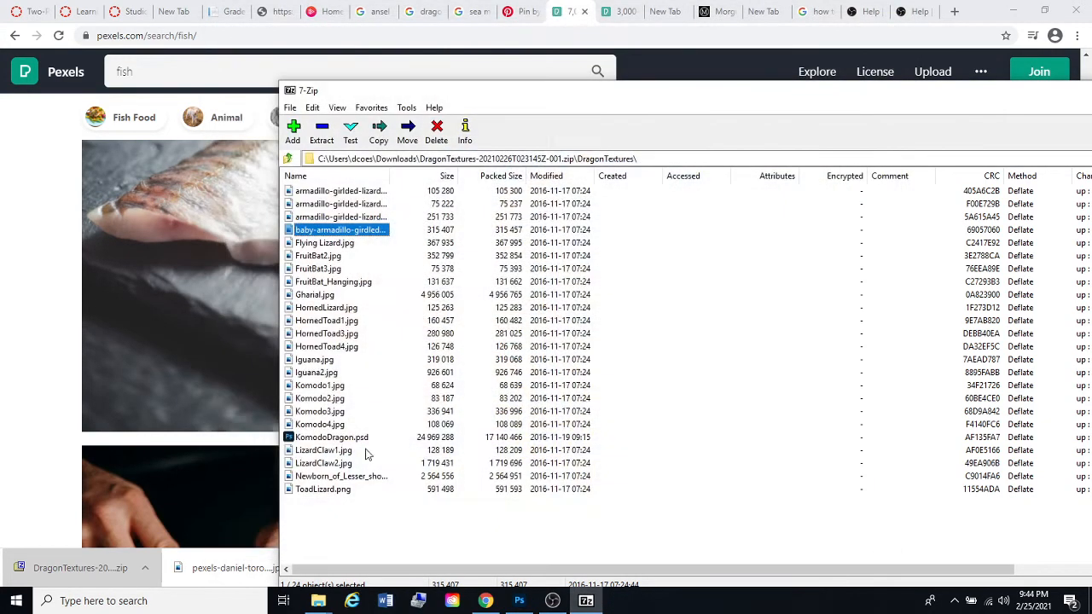
Preview Iguana2.jpg and Komodo3.jpg from the archive and minimize the 7-Zip window.
left_click(327, 373)
double_click(327, 373)
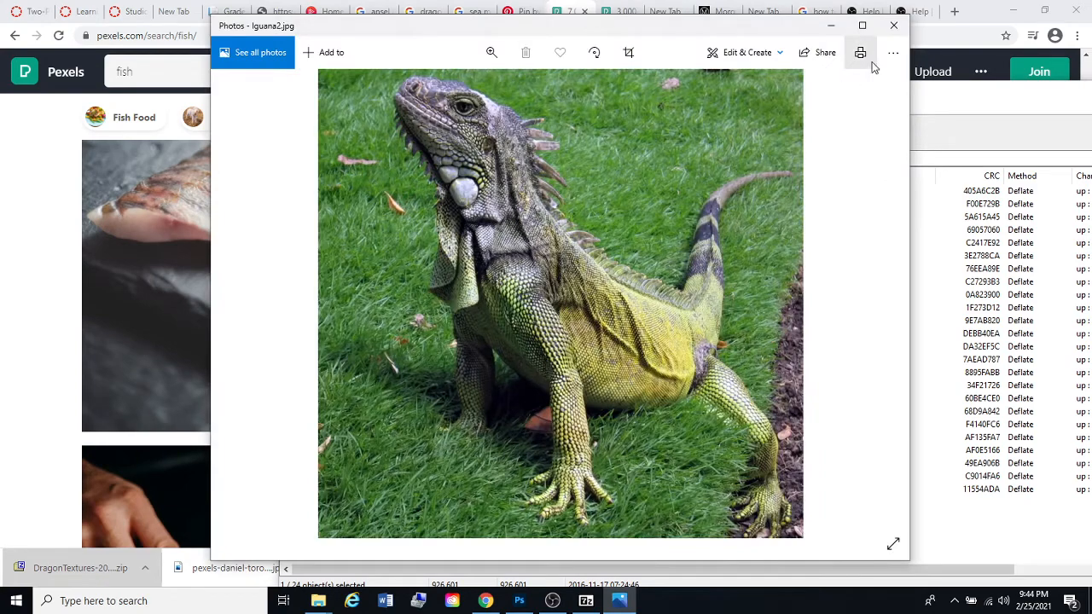
left_click(893, 25)
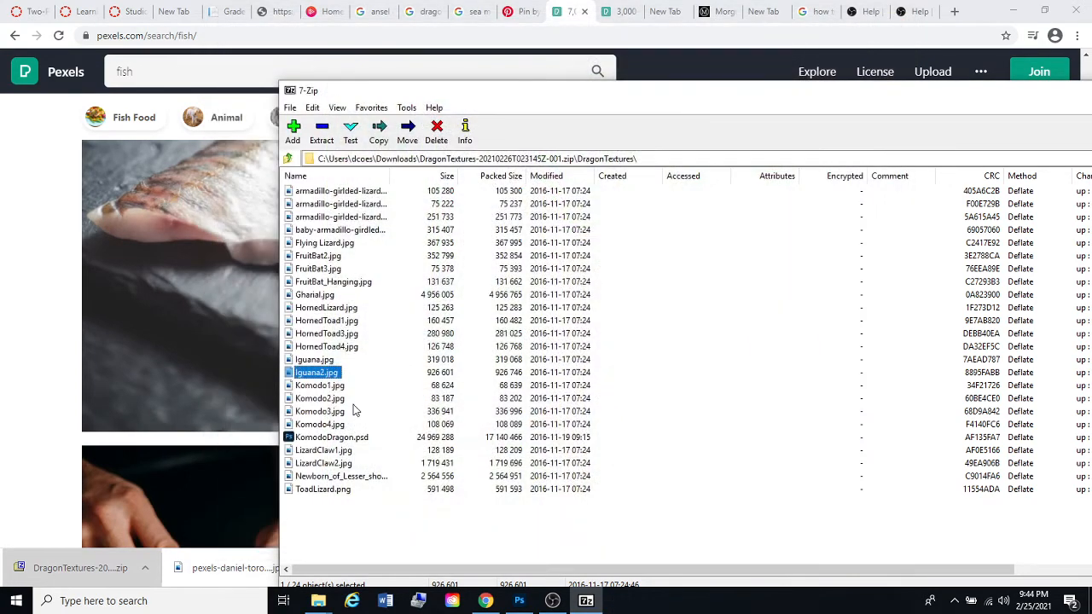
double_click(320, 412)
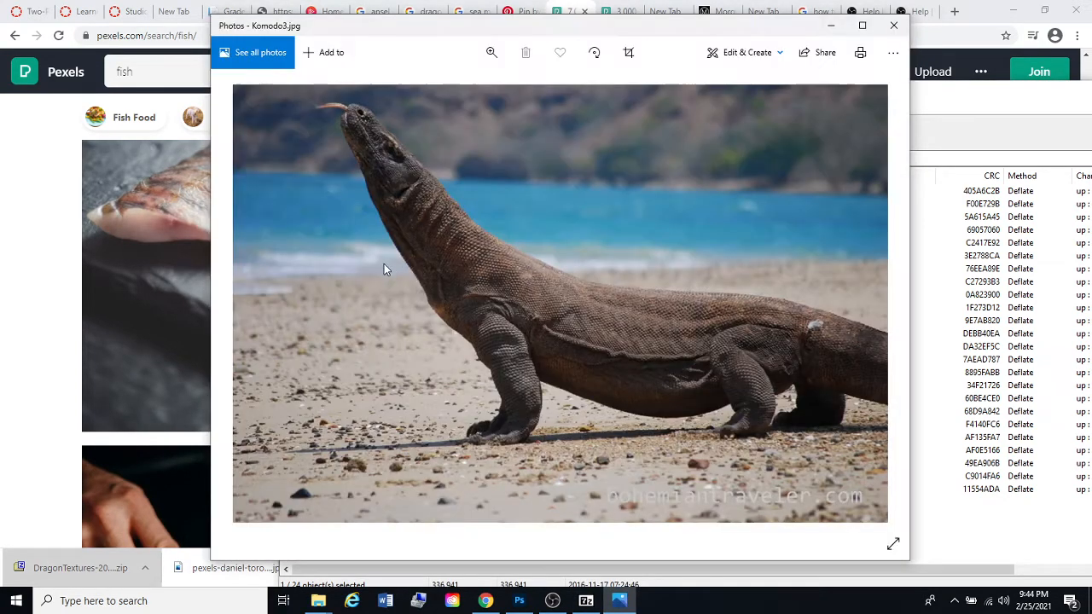
left_click(894, 26)
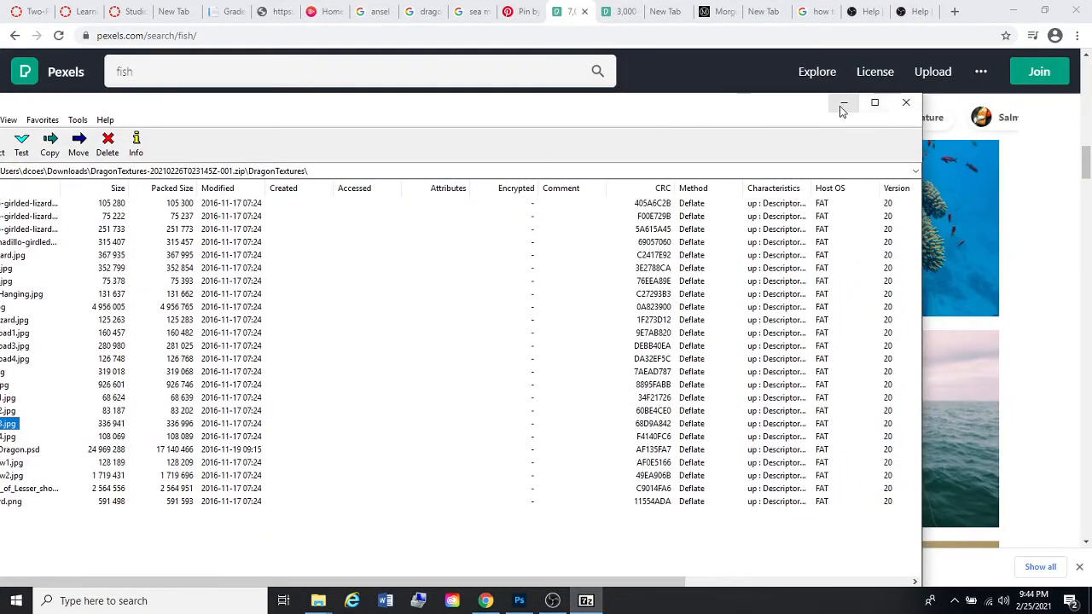
left_click(842, 104)
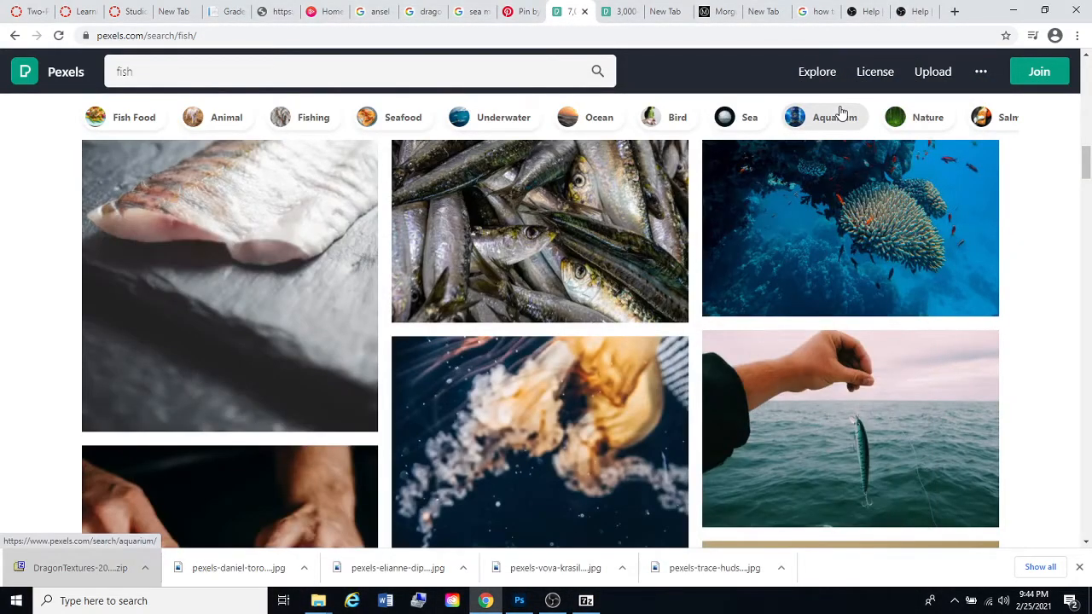
Browse further down the Pexels fish results for usable skin and scale textures and return to the Pinterest narwhal pin.
scroll(734, 299, "down", 4)
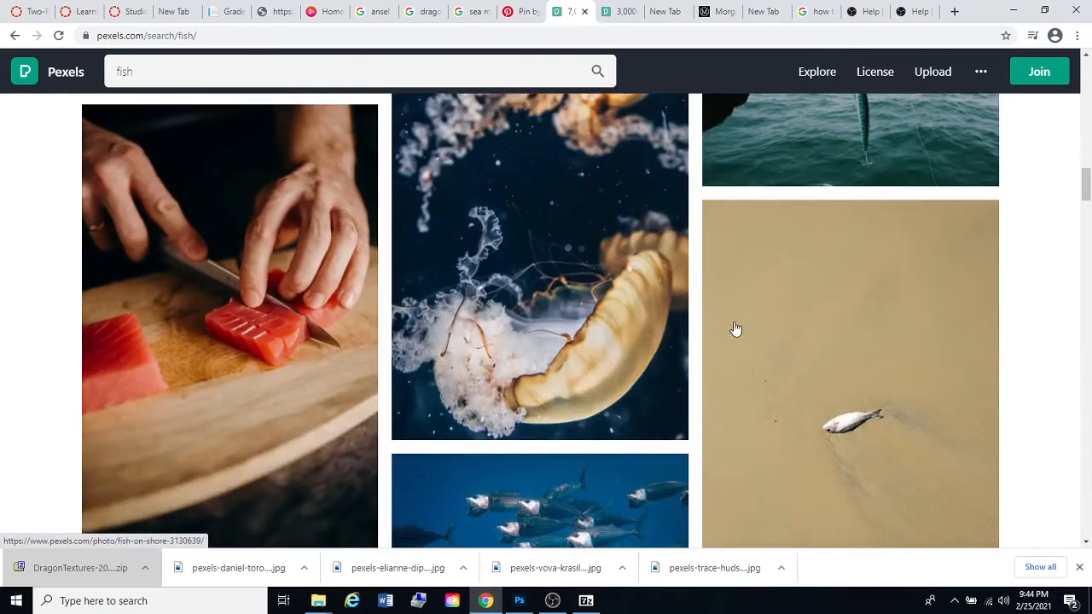
scroll(731, 311, "down", 2)
scroll(731, 328, "down", 3)
scroll(731, 329, "down", 4)
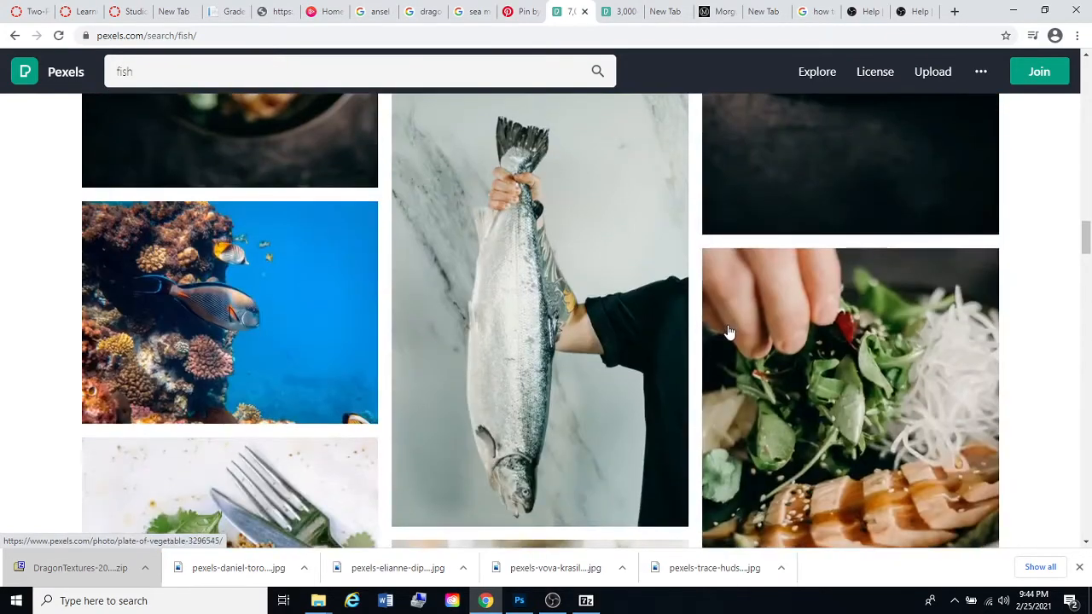
scroll(730, 330, "up", 1)
scroll(725, 331, "up", 8)
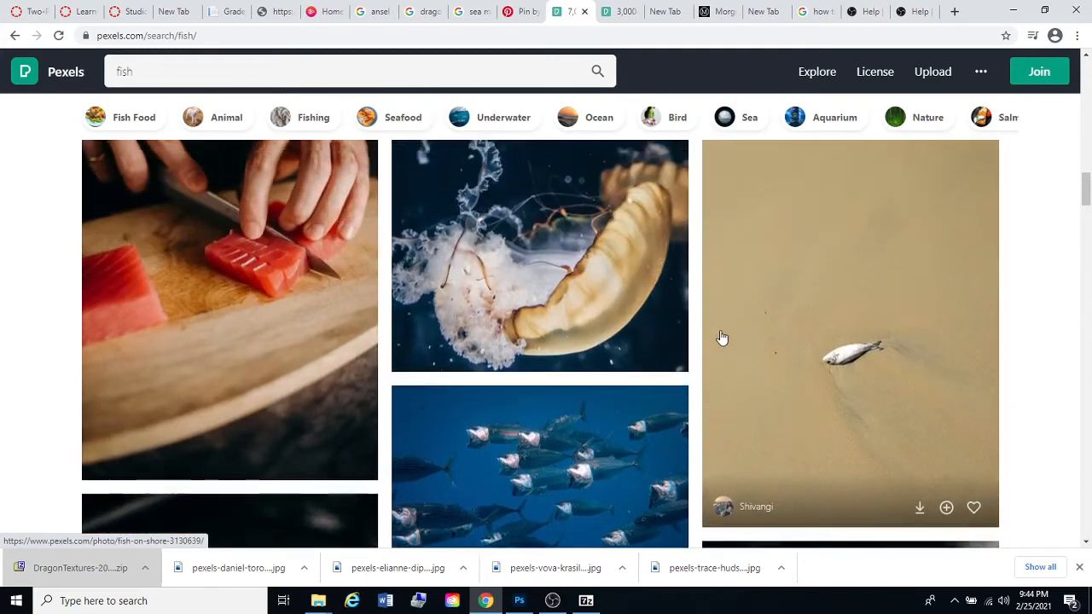
scroll(721, 333, "up", 2)
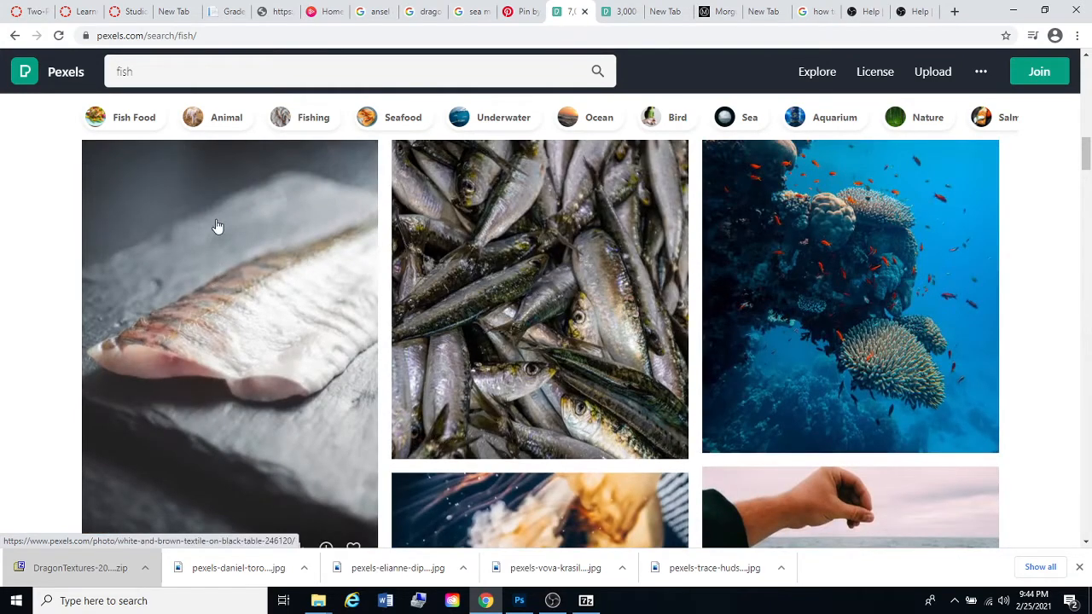
left_click(519, 12)
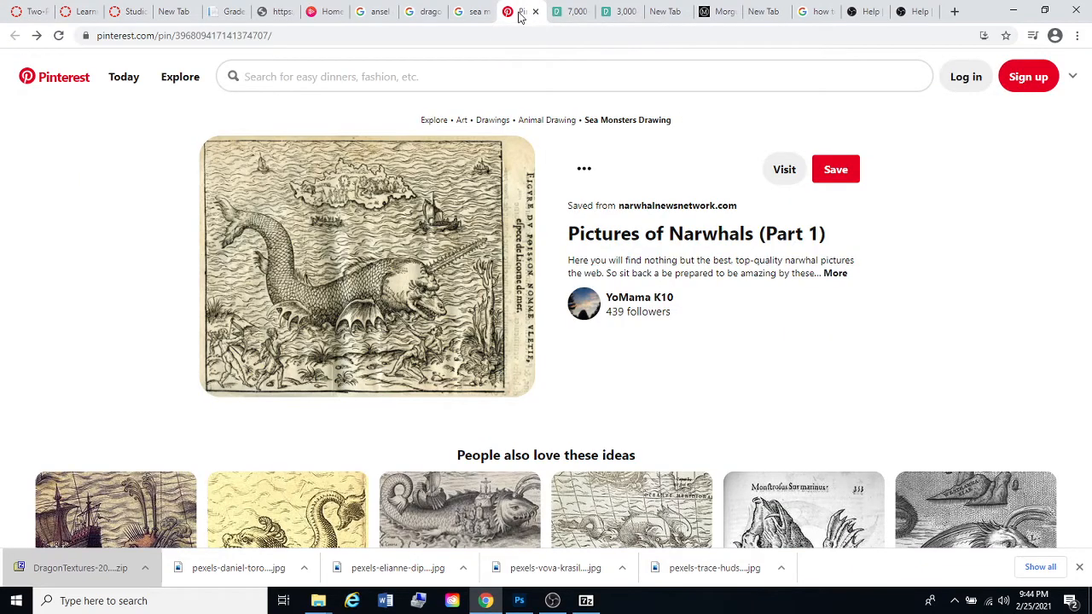
Return to Photoshop and duplicate the Background layer of the ship photo.
left_click(1012, 11)
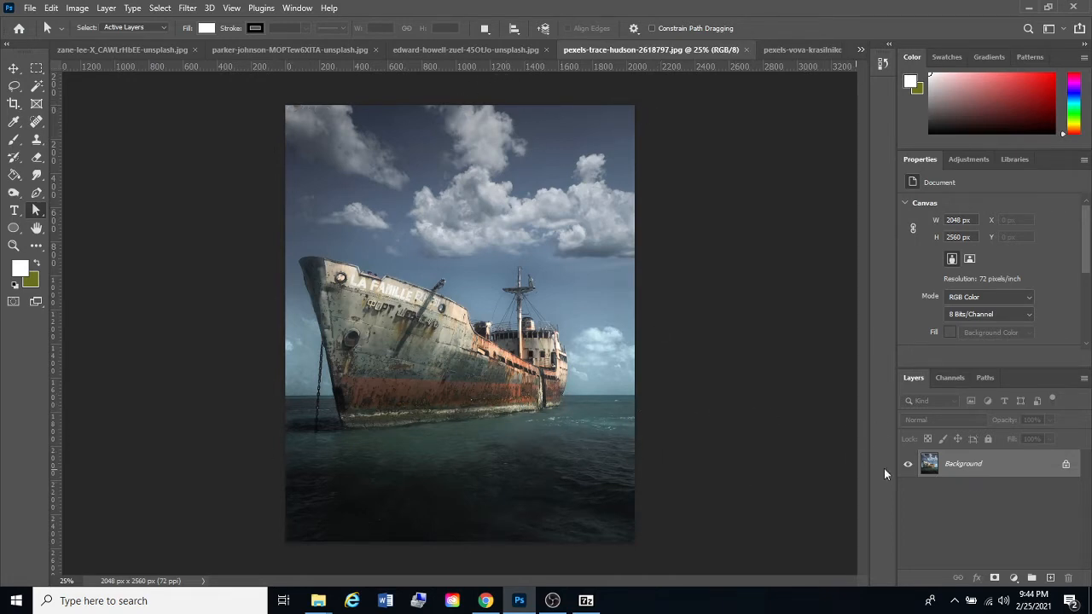
left_click_drag(1000, 465, 1050, 578)
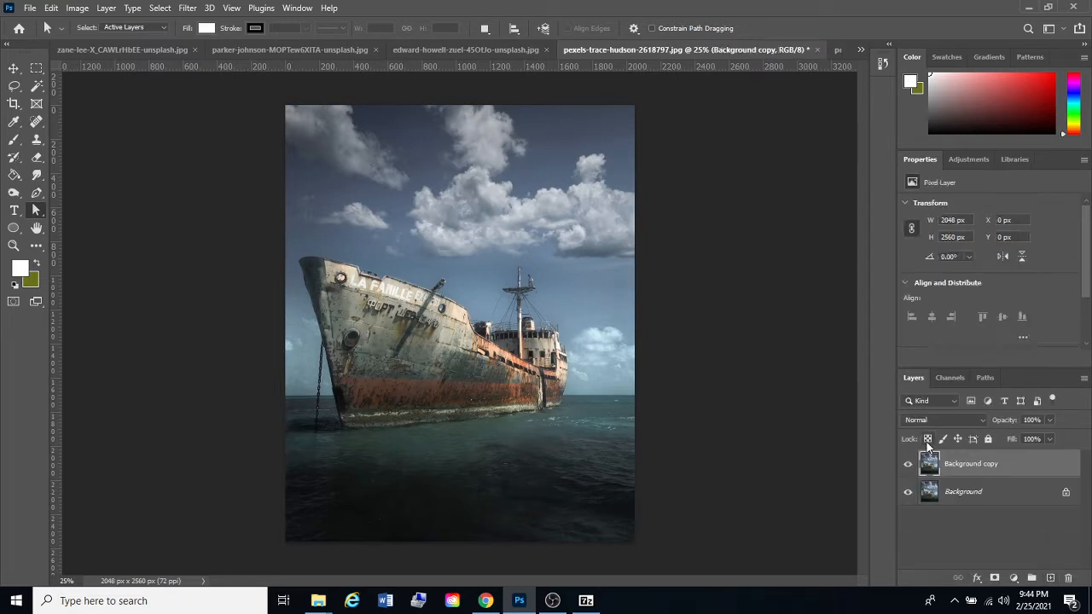
Crop the canvas outward to 3304 × 2560 px, adding empty space to the right of the ship, and hide the Background layer.
key("c")
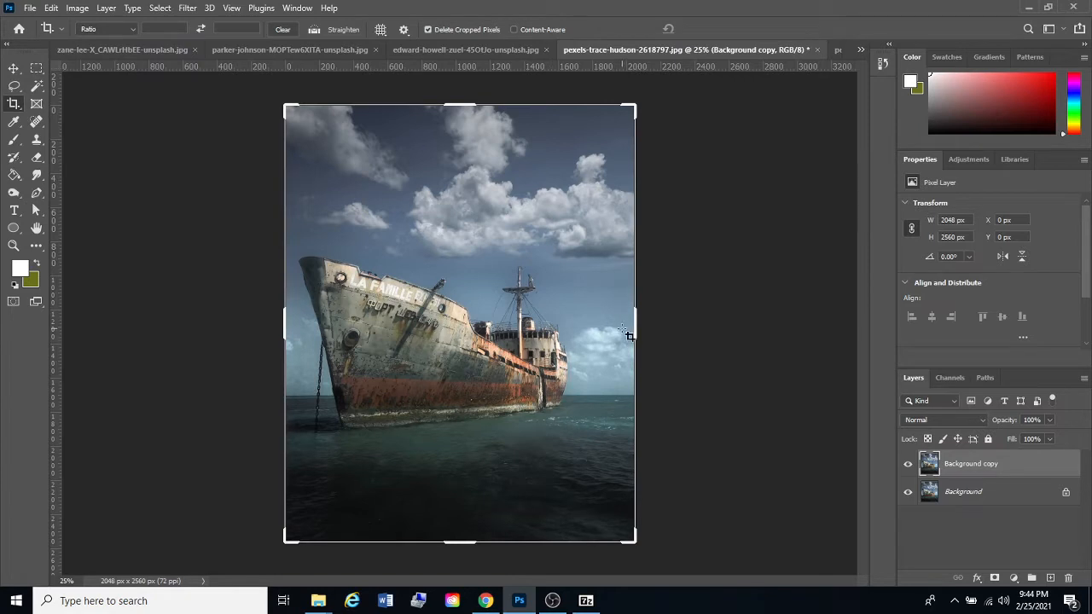
left_click_drag(636, 322, 724, 322)
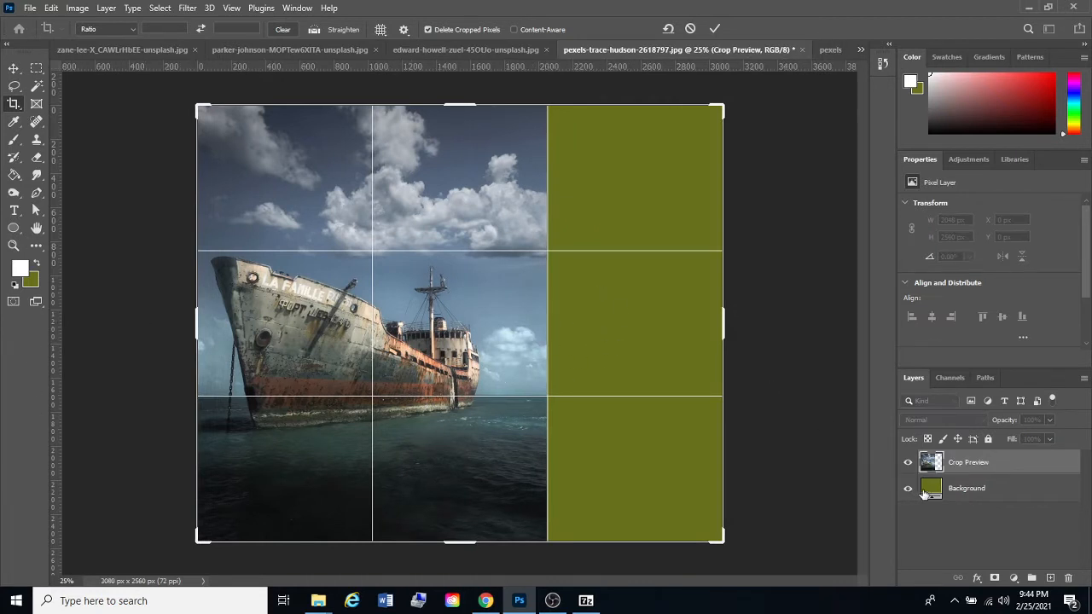
left_click_drag(723, 327, 743, 326)
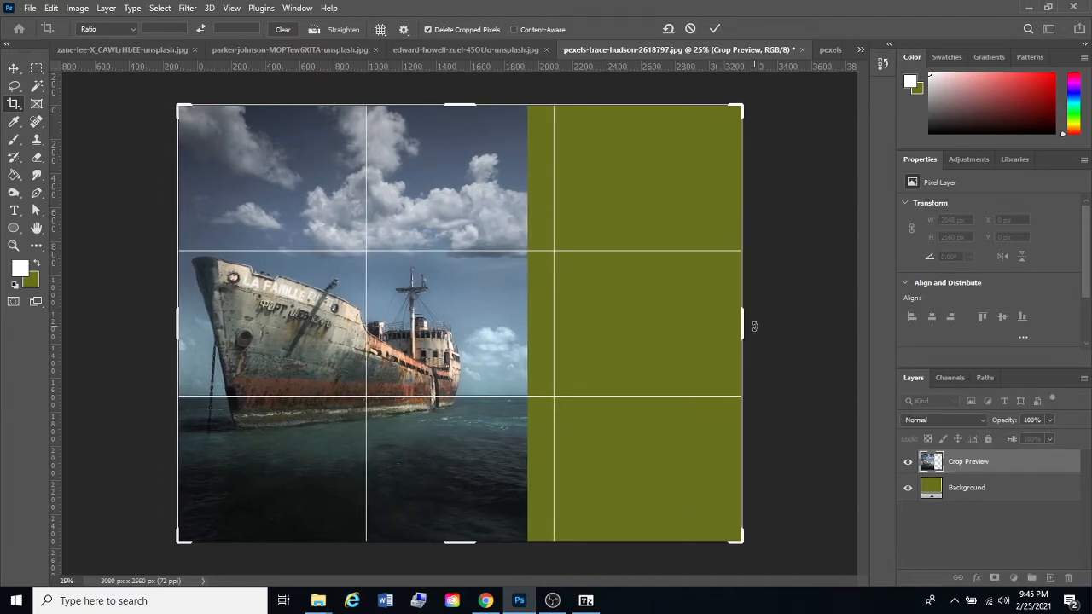
key("Return")
left_click(939, 523)
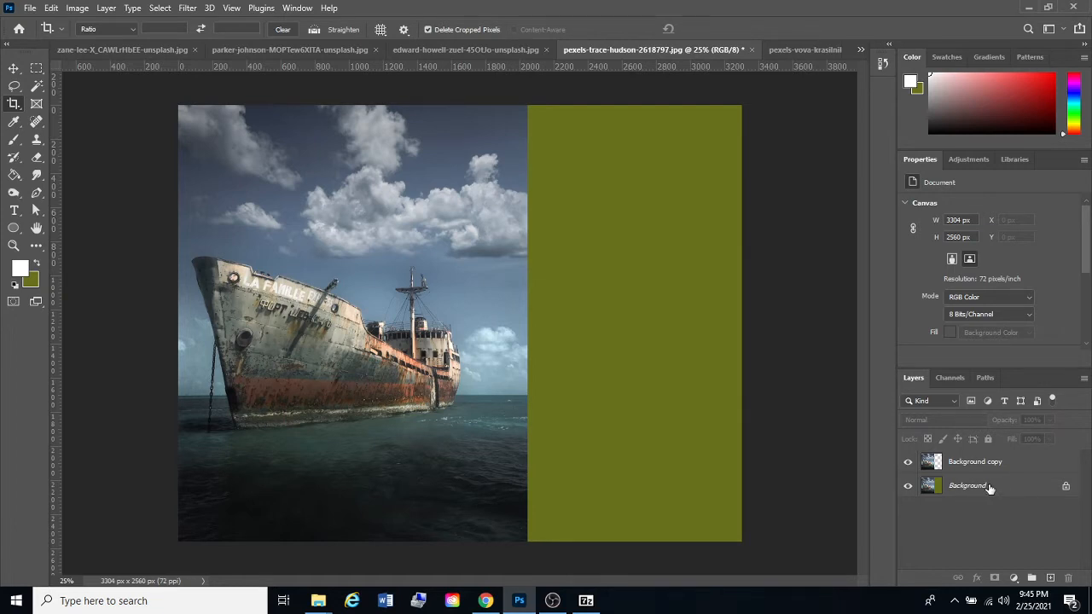
left_click(908, 486)
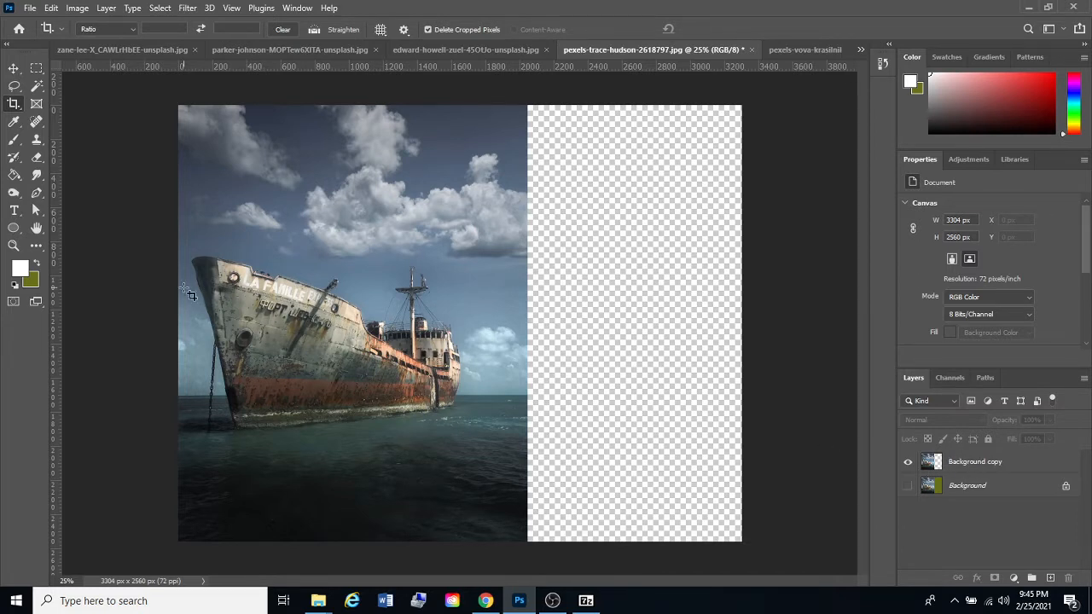
Add a new empty layer above Background copy and switch from the Paint Bucket to the Gradient tool.
left_click(1051, 579)
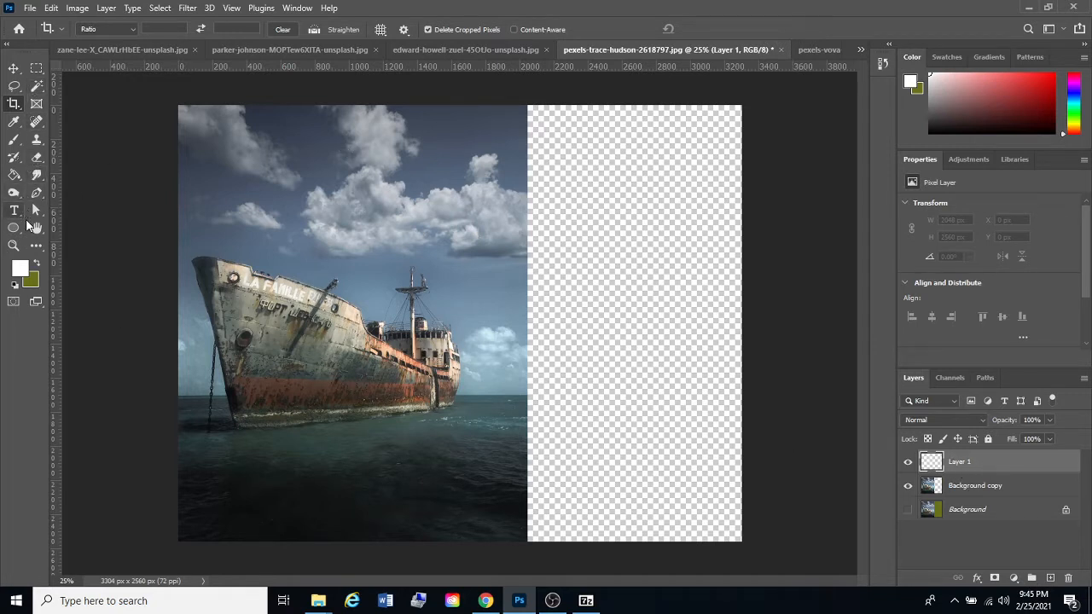
left_click(14, 176)
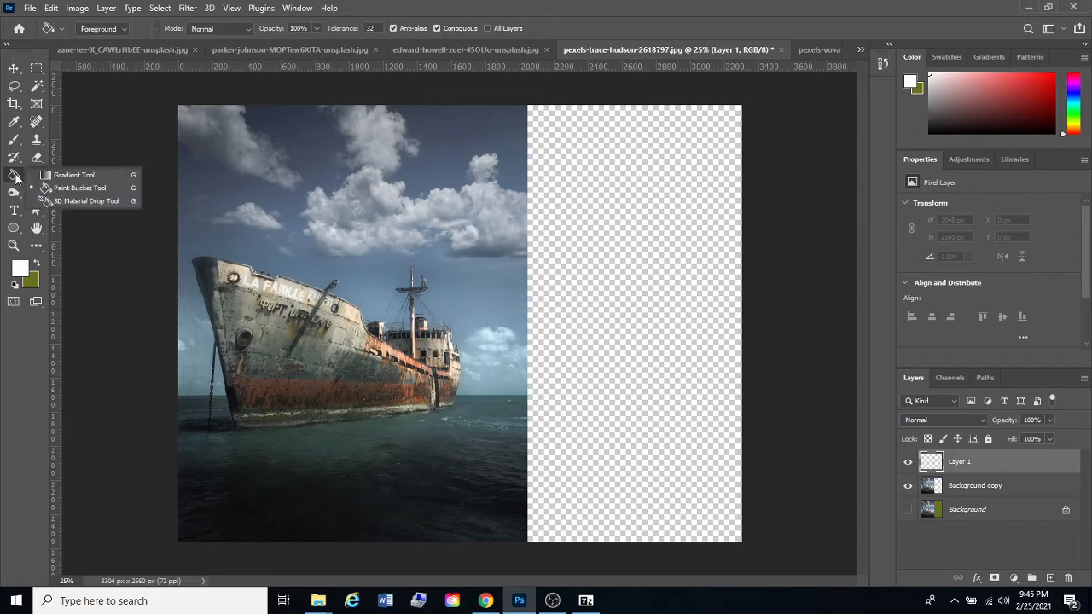
left_click(60, 176)
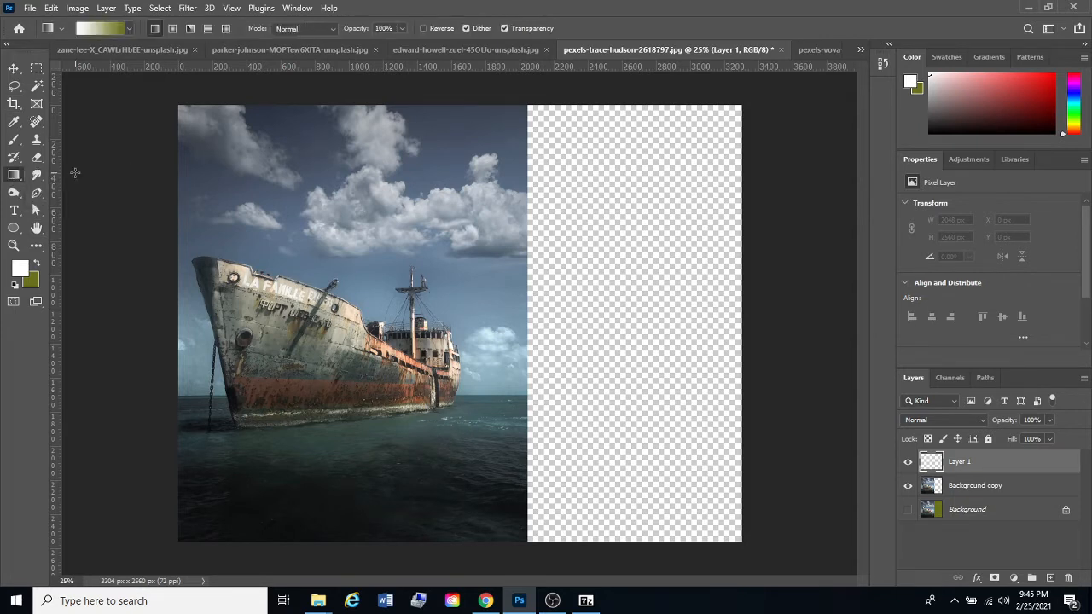
left_click(129, 28)
left_click(28, 363)
Set the foreground color to the photo's dark upper sky (3c4554) and sample the background color from the pale sky just above the horizon.
left_click(21, 268)
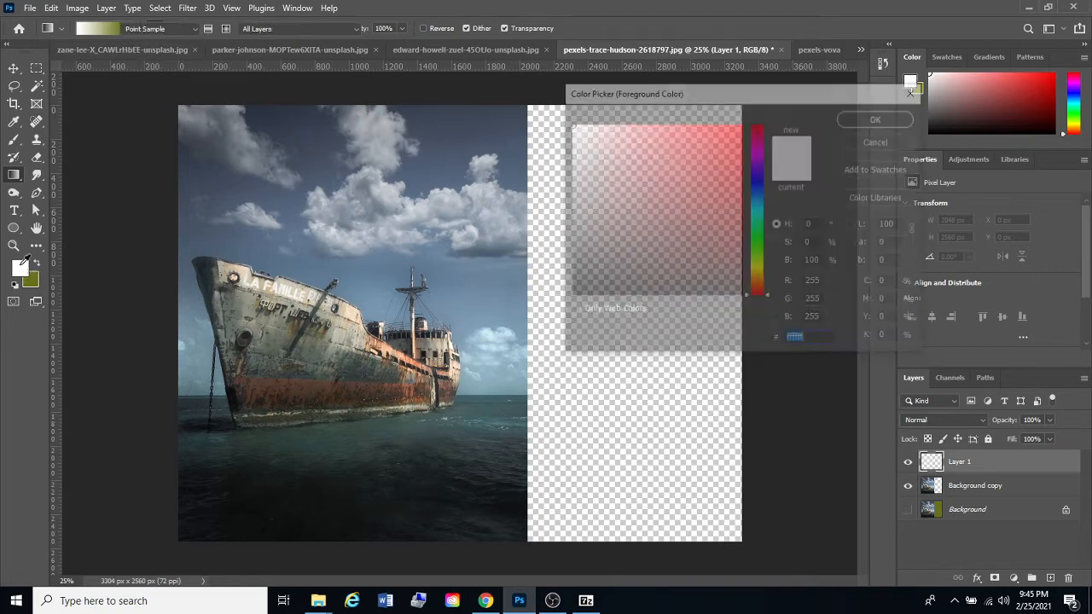
left_click(523, 103)
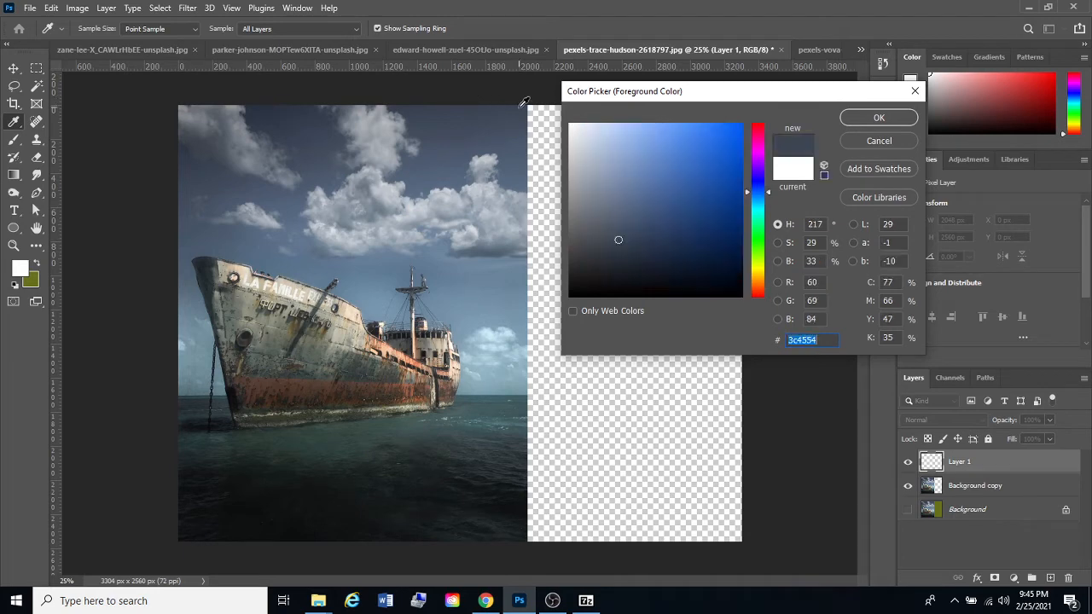
left_click(879, 118)
left_click(31, 282)
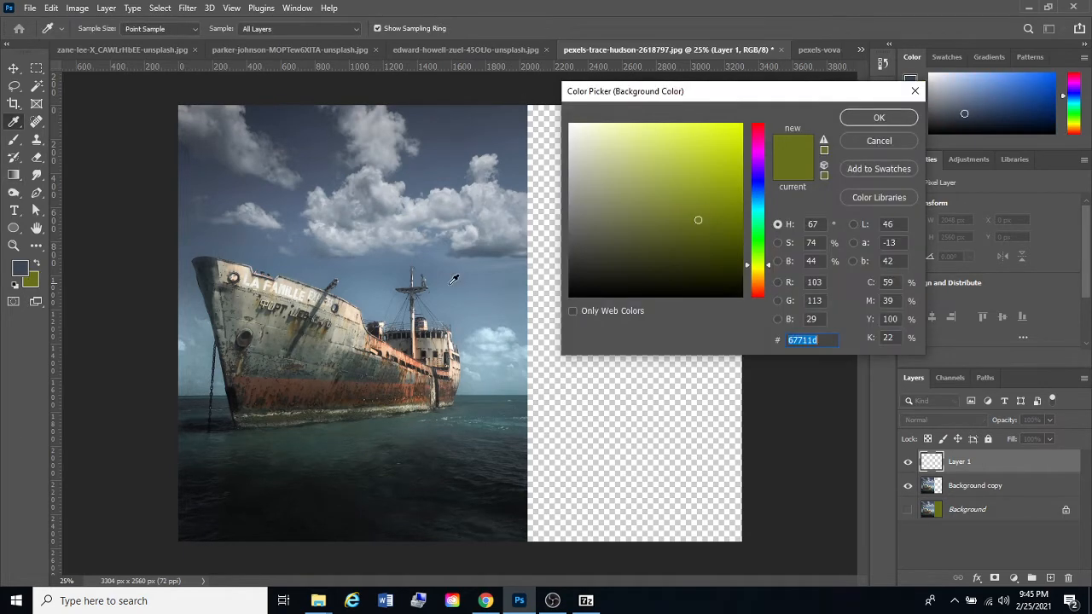
left_click(491, 387)
left_click(878, 118)
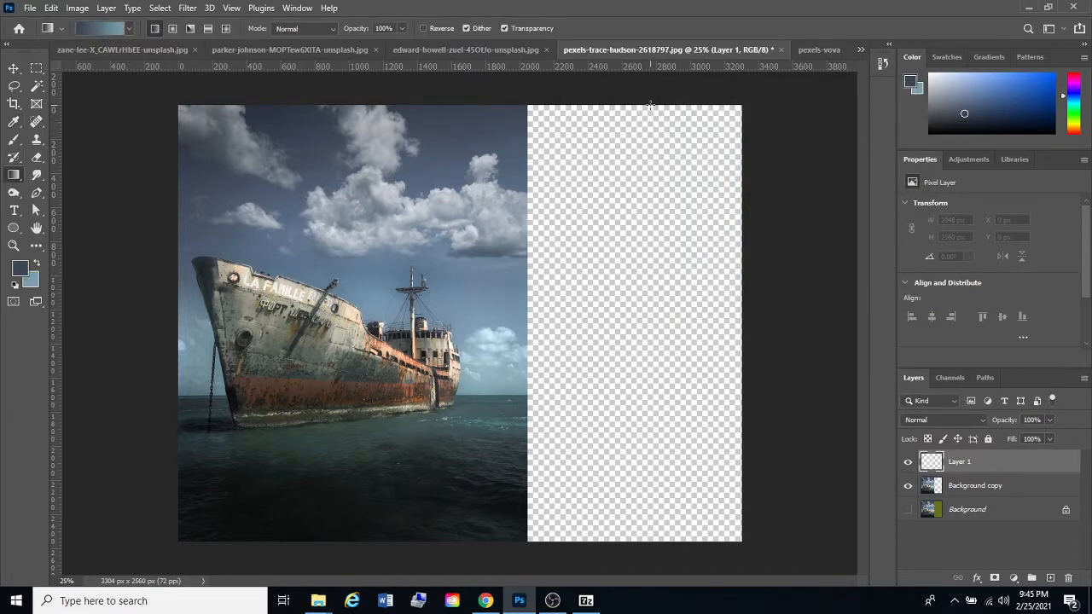
Place Layer 1 below Background copy and fill it with a vertical dark-to-light gradient that matches the photo's sky.
left_click_drag(651, 141, 651, 385)
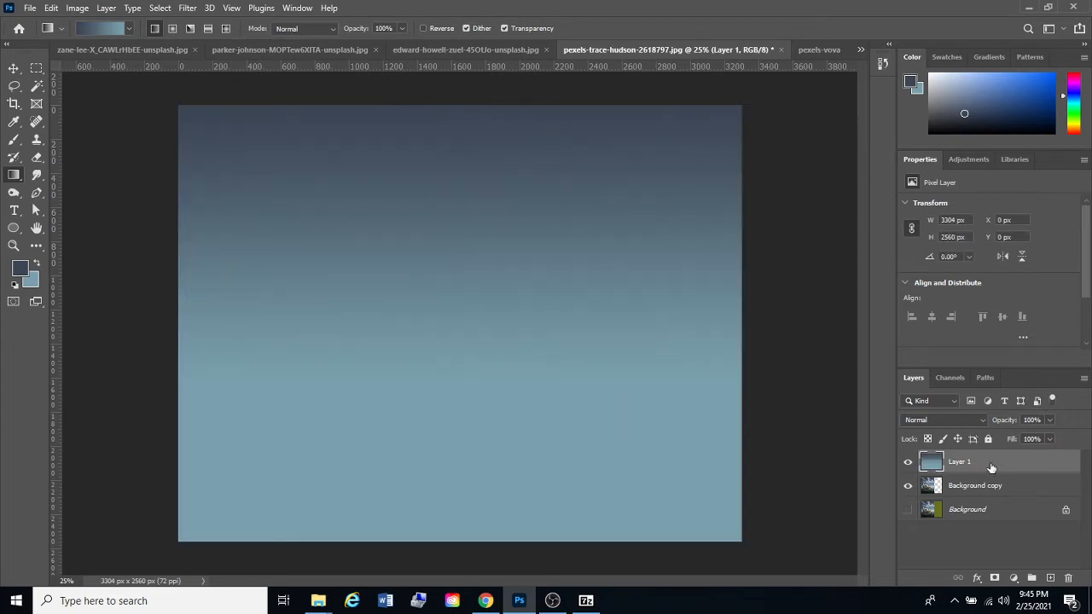
left_click_drag(999, 463, 996, 498)
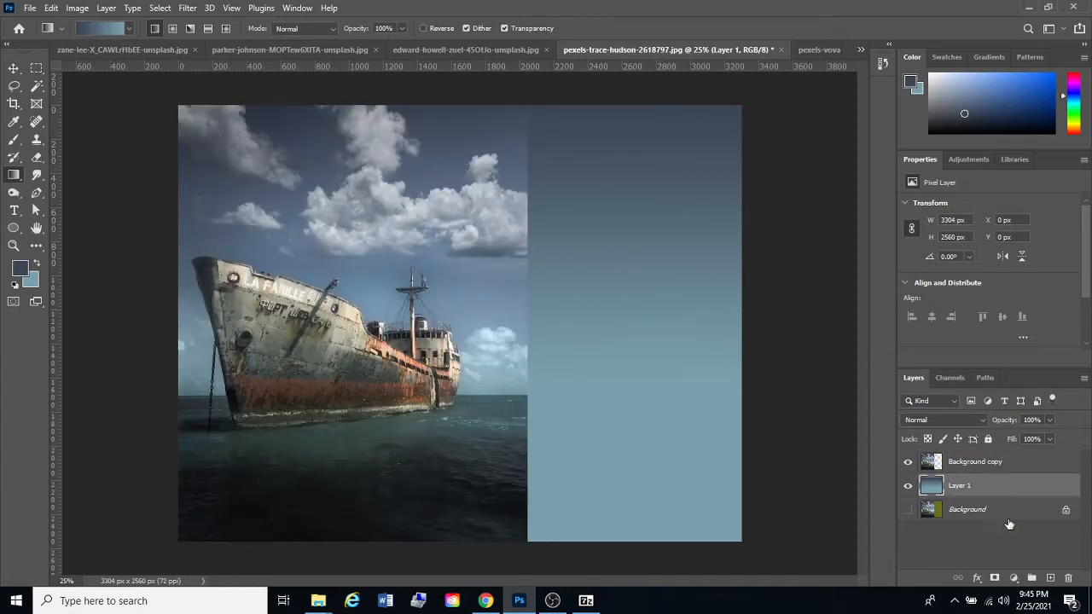
left_click_drag(614, 135, 573, 414)
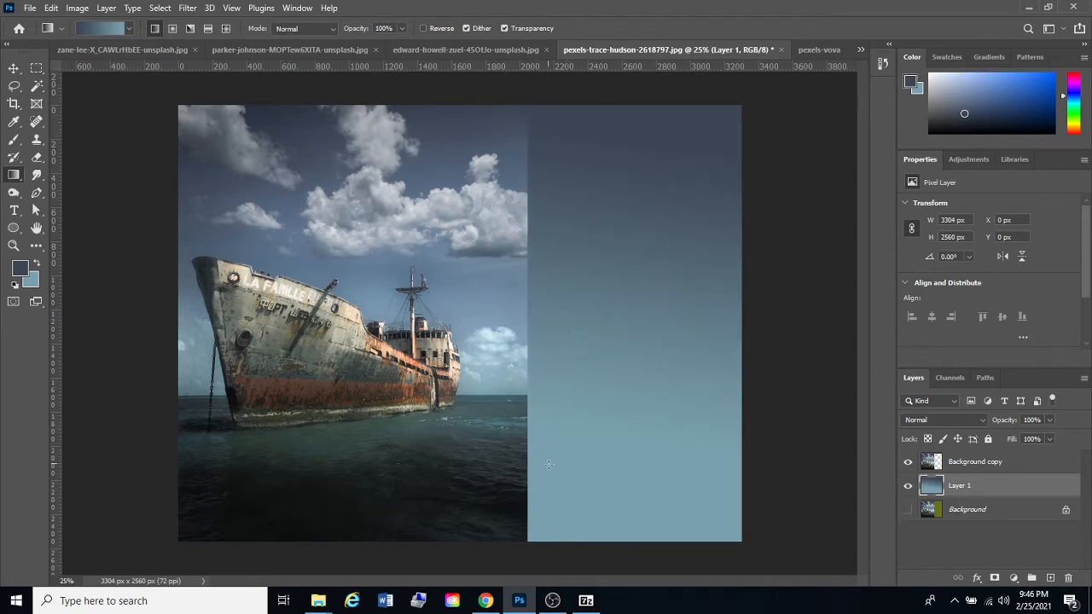
left_click_drag(537, 104, 550, 299)
left_click_drag(614, 123, 609, 458)
Brighten the gradient layer slightly with Curves, setting a midtone point at input 130 and output 136.
key("ctrl+m")
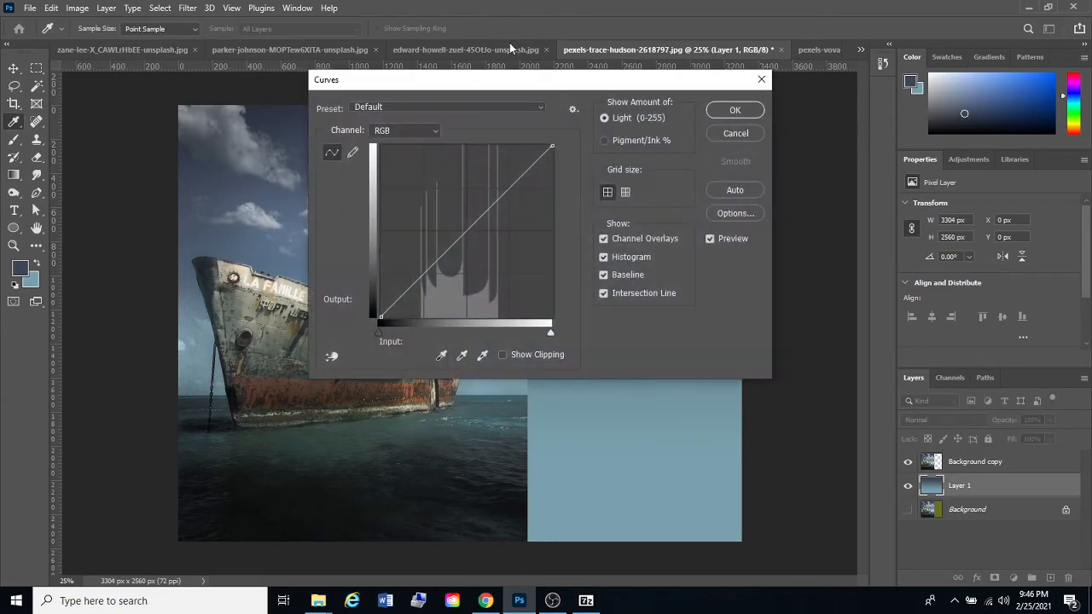
left_click_drag(520, 83, 946, 93)
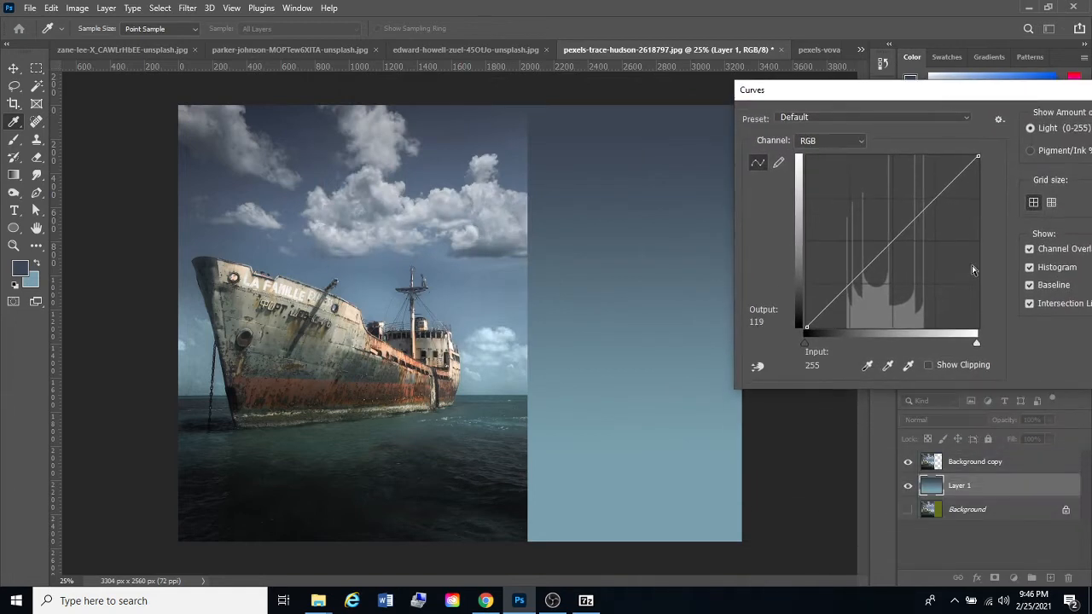
mouse_move(895, 237)
left_mouse_down()
mouse_move(897, 251)
mouse_move(893, 238)
left_mouse_up()
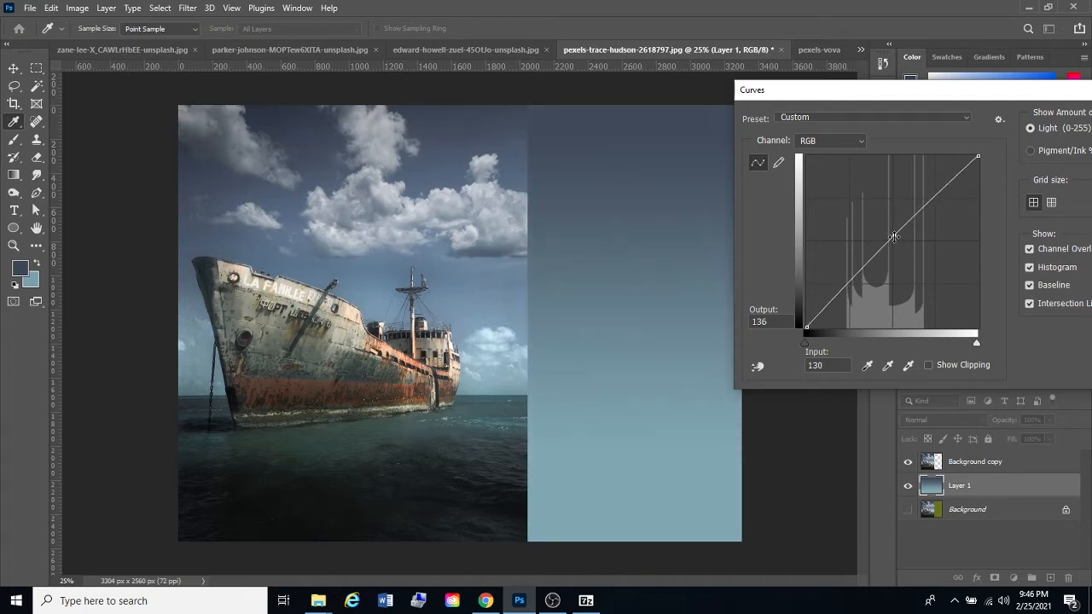
left_click_drag(1020, 90, 795, 95)
left_click(939, 126)
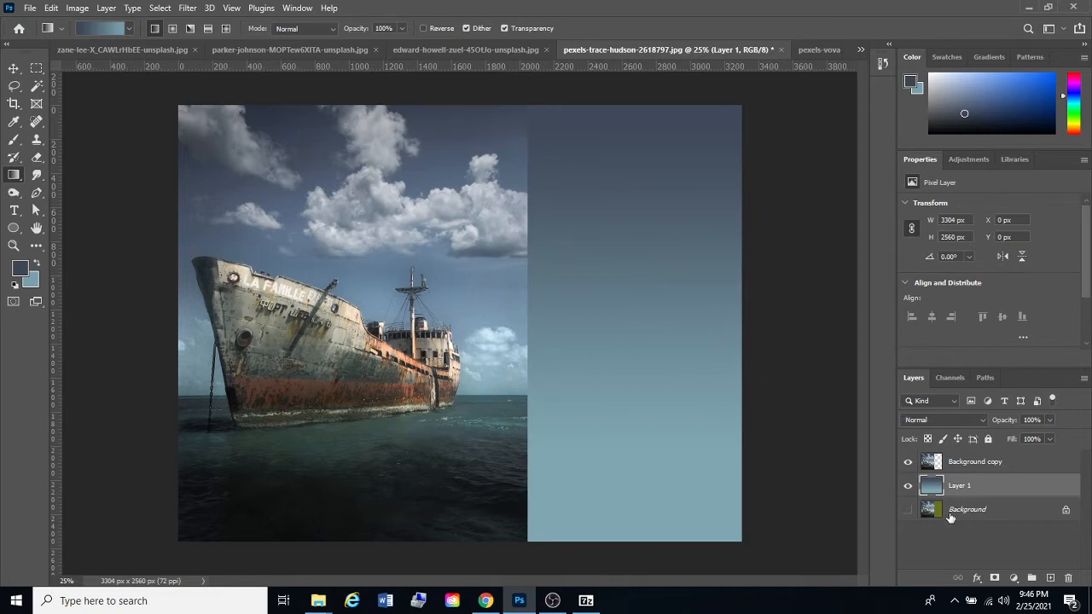
On Background copy, build a stepped rectangular selection of the open water below and to the right of the ship's hull.
left_click(975, 461)
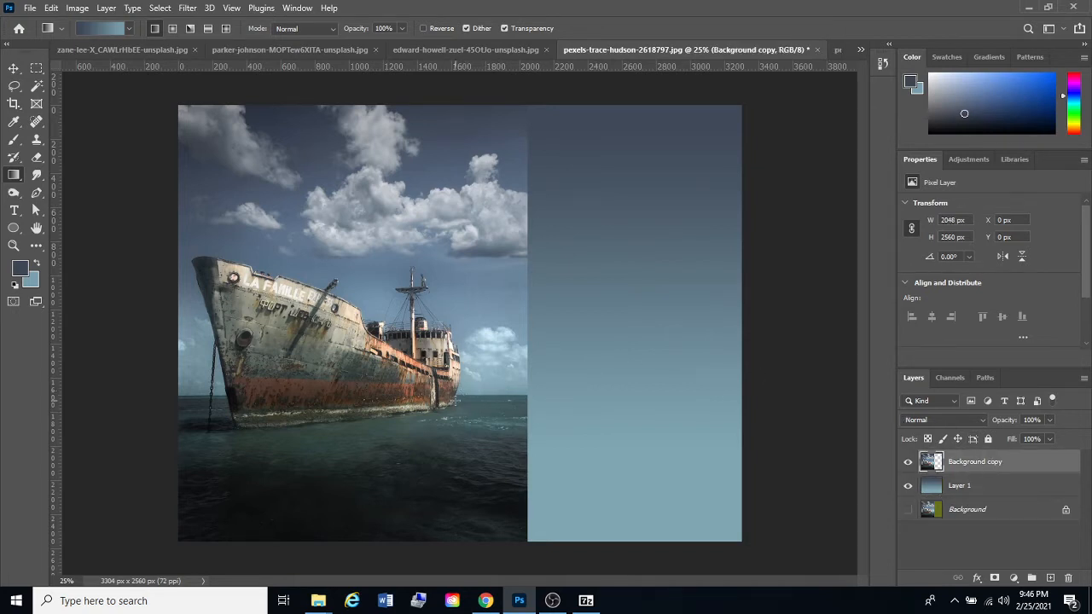
key("m")
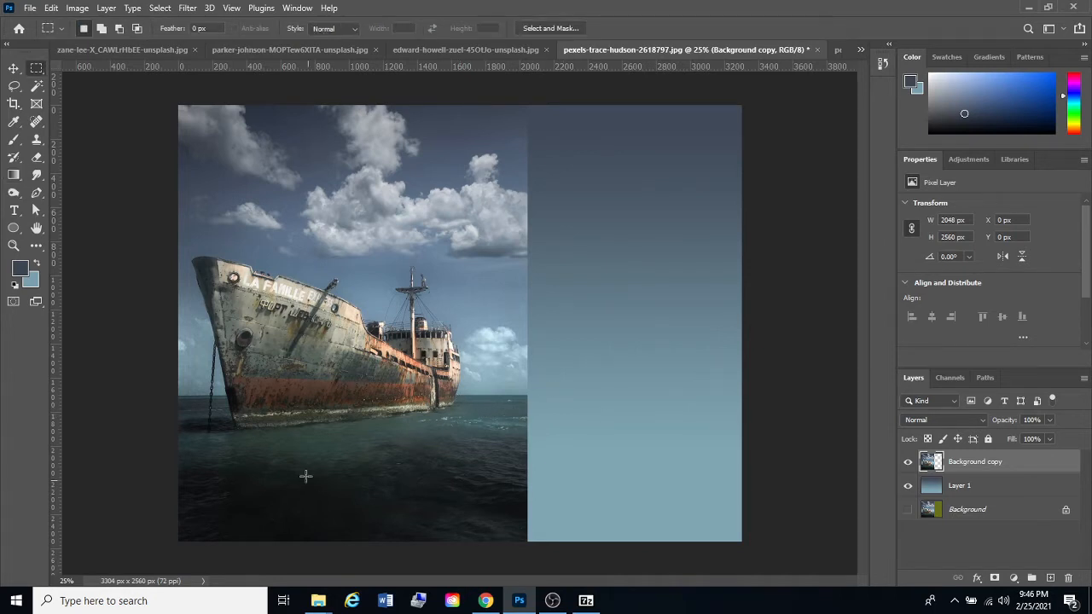
left_click_drag(550, 390, 458, 546)
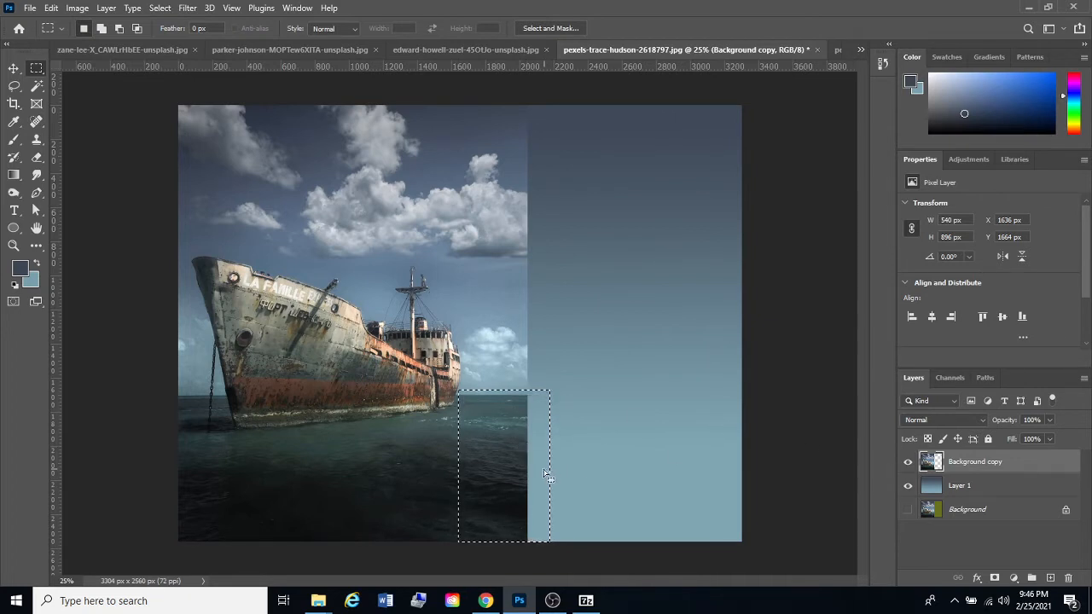
left_click_drag(480, 414, 406, 552)
left_click_drag(446, 452, 372, 547)
left_click_drag(444, 433, 319, 550)
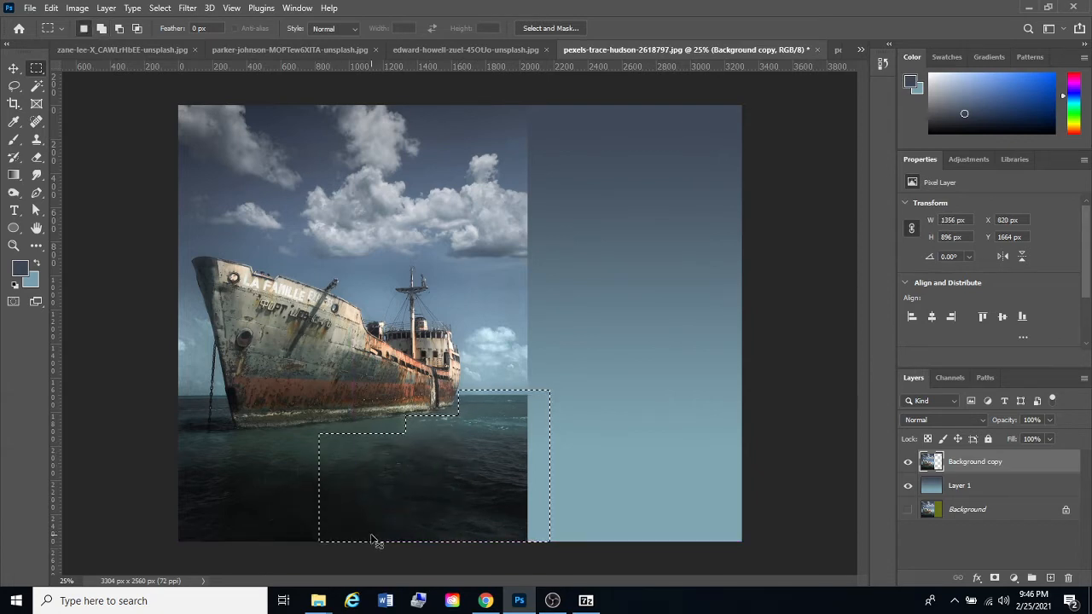
Copy the selected water to a new layer and move it right to X 1208 px along the same horizon line.
key("ctrl+j")
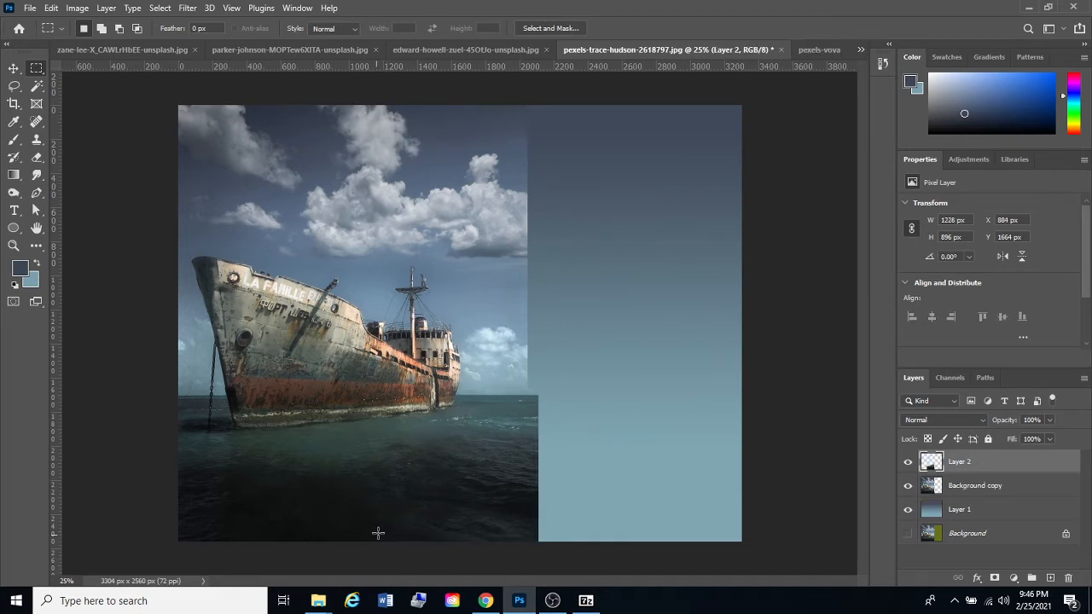
key("v")
left_click_drag(432, 509, 520, 498)
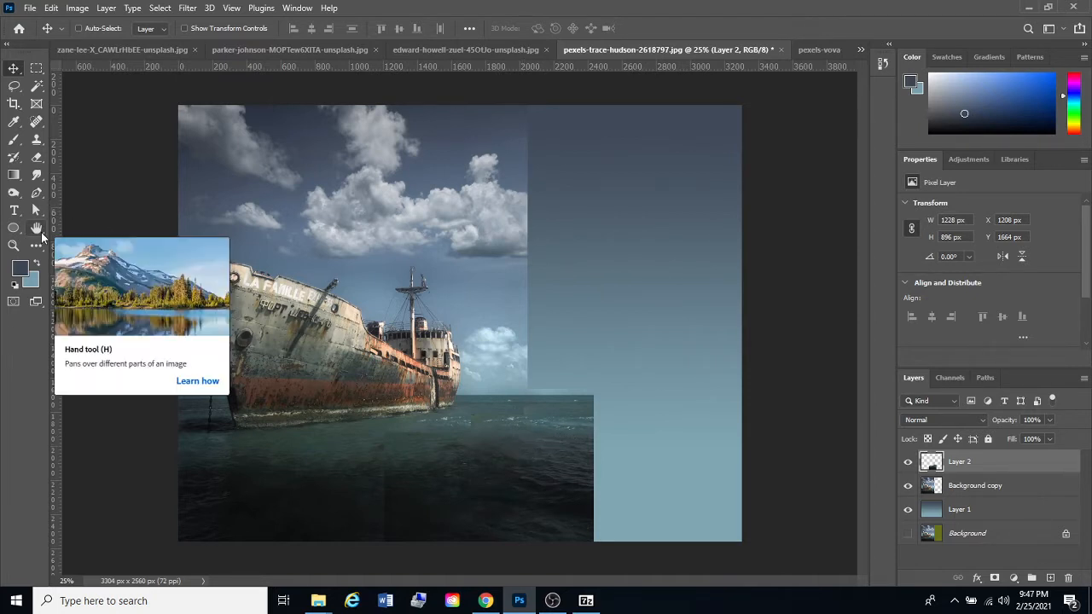
Blend the hard edges of the water patch on Layer 2 with a 200 px Soft Round eraser, comparing with the layer hidden and shown.
key("e")
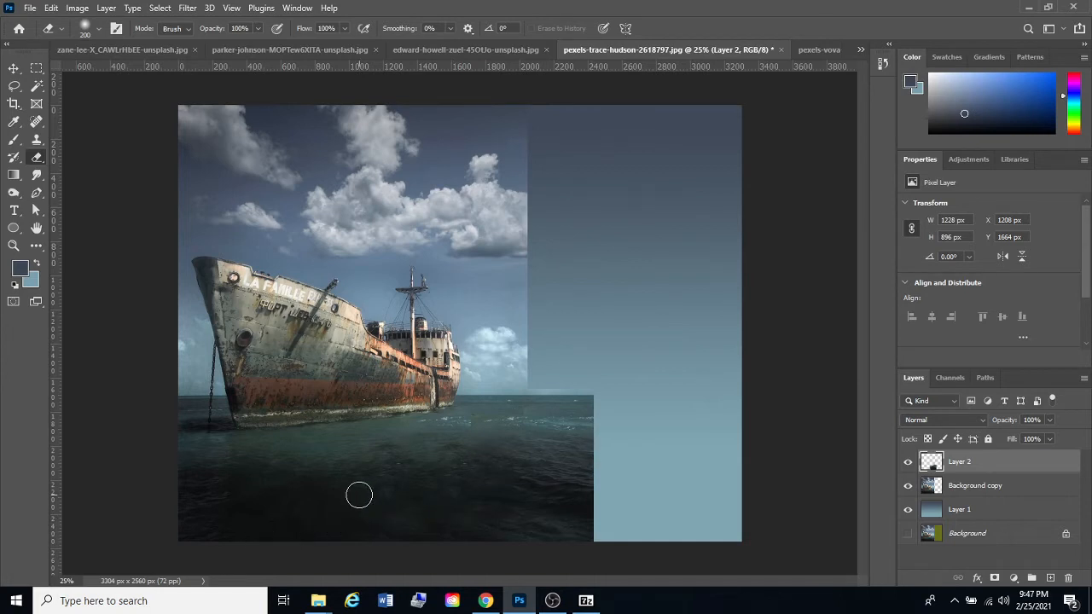
left_click(82, 33)
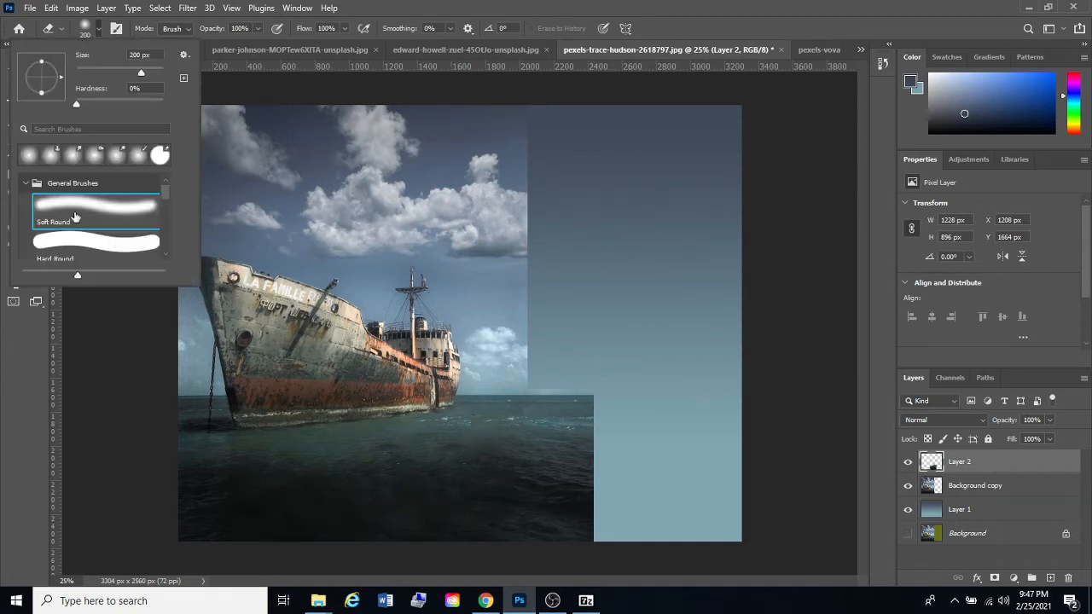
left_click(85, 33)
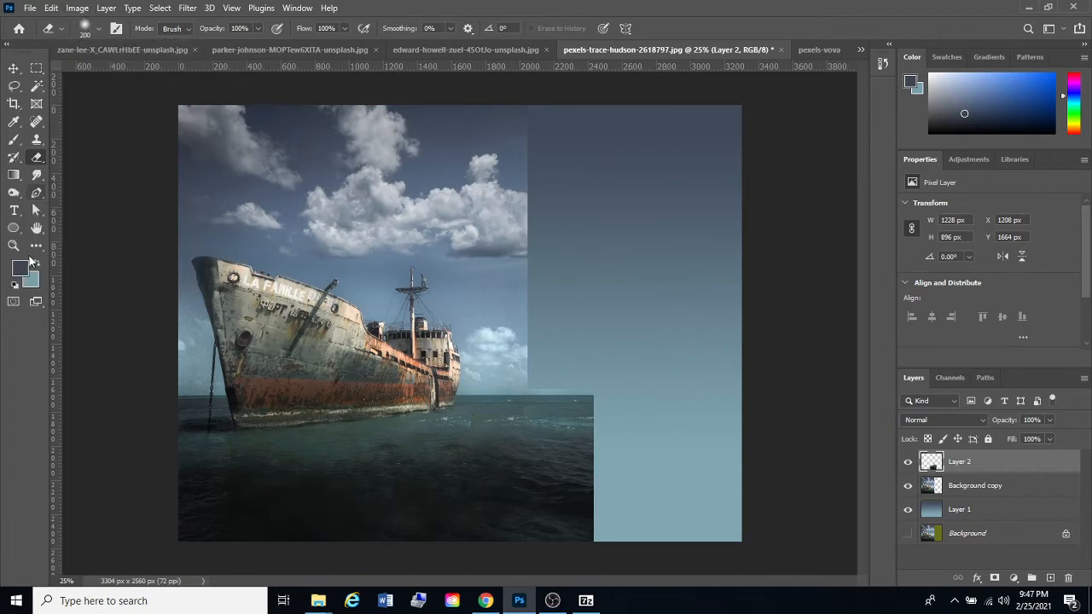
left_click(100, 31)
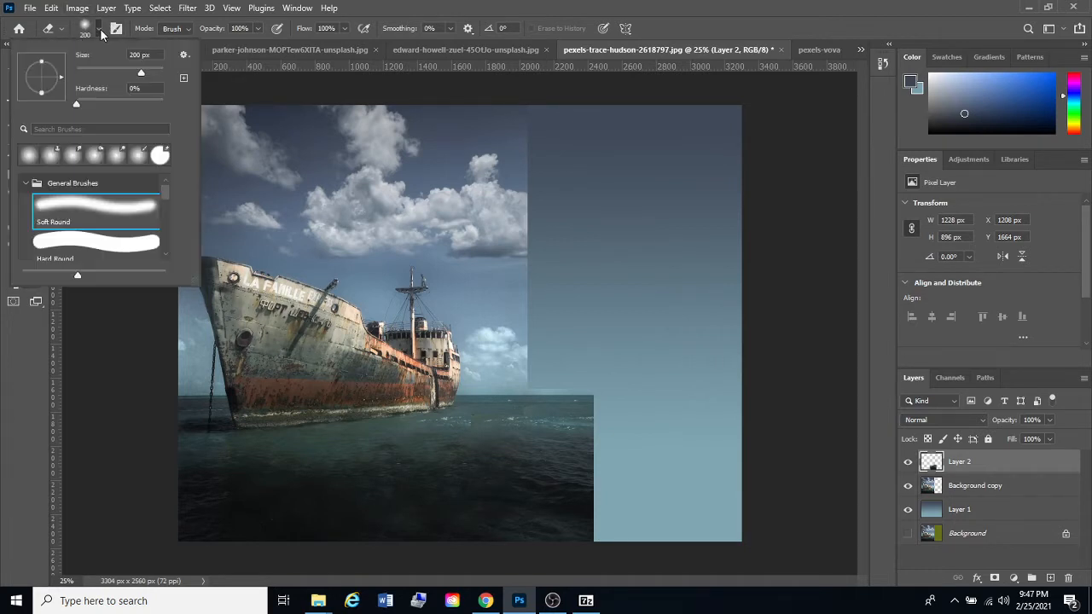
left_click(49, 209)
left_click(686, 6)
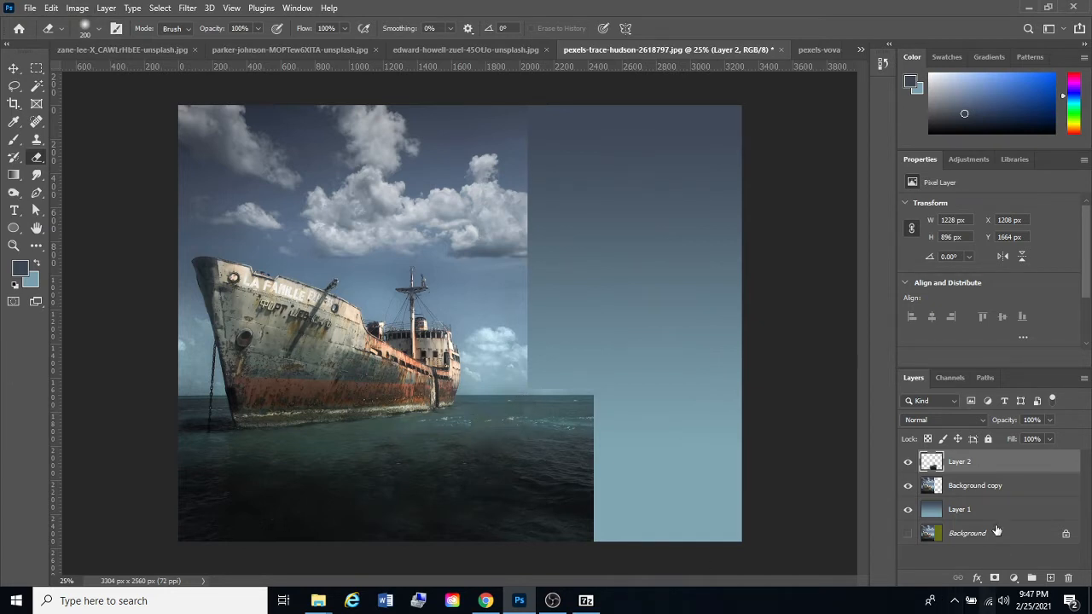
mouse_move(443, 433)
left_mouse_down()
mouse_move(517, 403)
mouse_move(454, 488)
mouse_move(495, 434)
mouse_move(498, 446)
mouse_move(532, 425)
mouse_move(457, 447)
mouse_move(453, 433)
mouse_move(506, 416)
left_mouse_up()
left_click(907, 461)
left_click(908, 463)
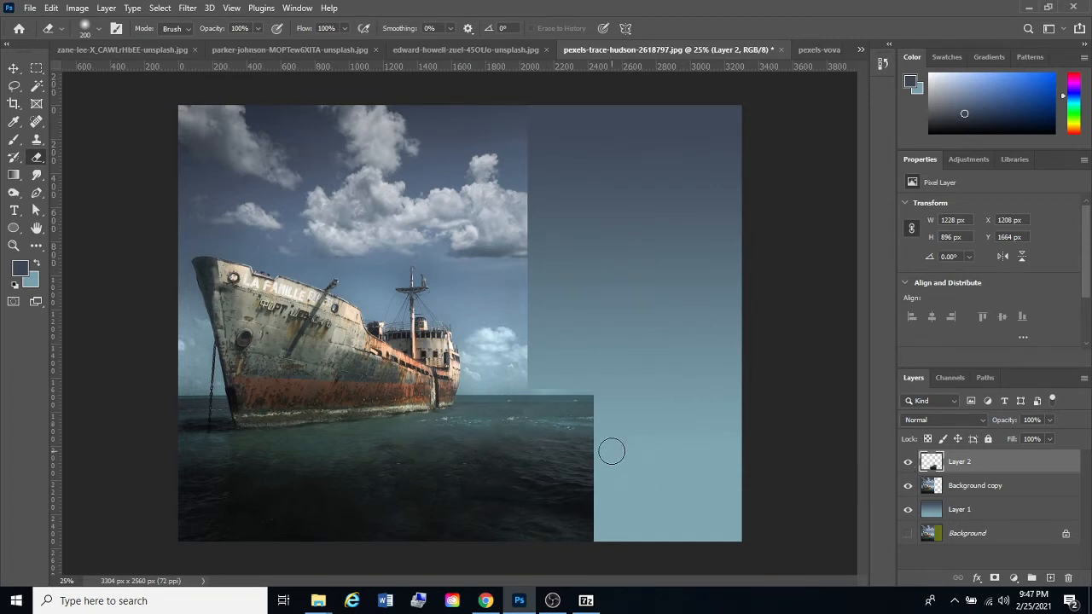
Place three duplicates of Layer 2 progressively to the right, extending the sea to the canvas edge, and select Layer 2 copy.
left_click(14, 71)
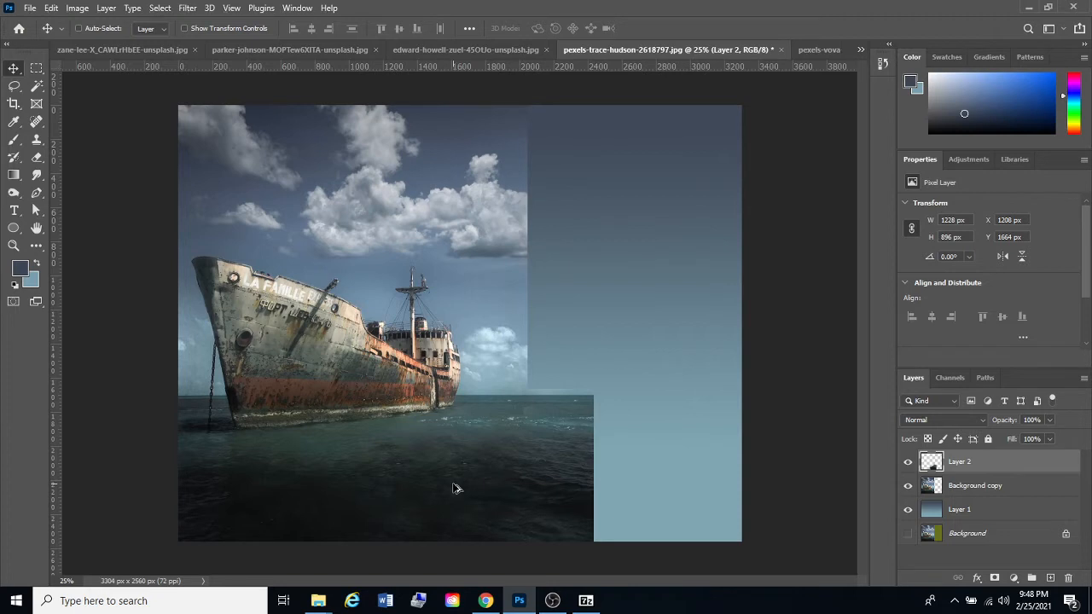
left_click_drag(457, 488, 609, 484)
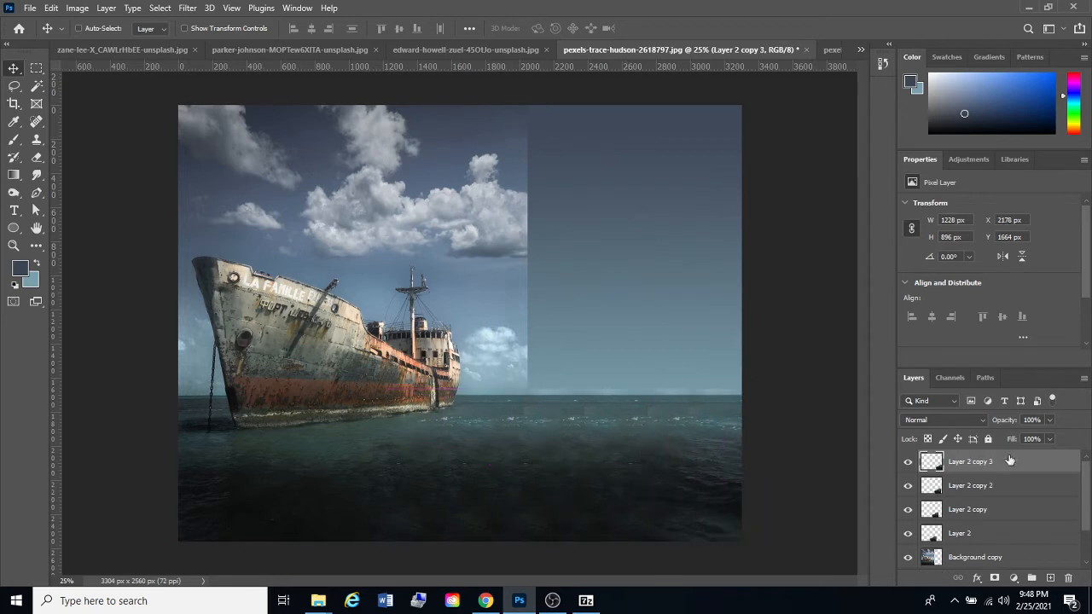
left_click(994, 536, "shift")
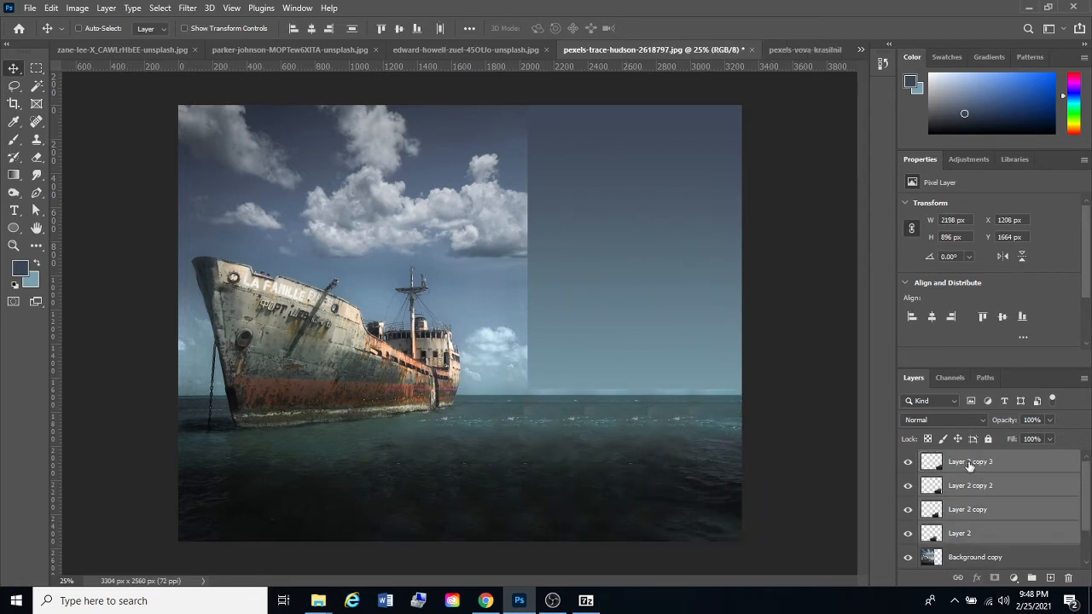
left_click(969, 464)
left_click(966, 512)
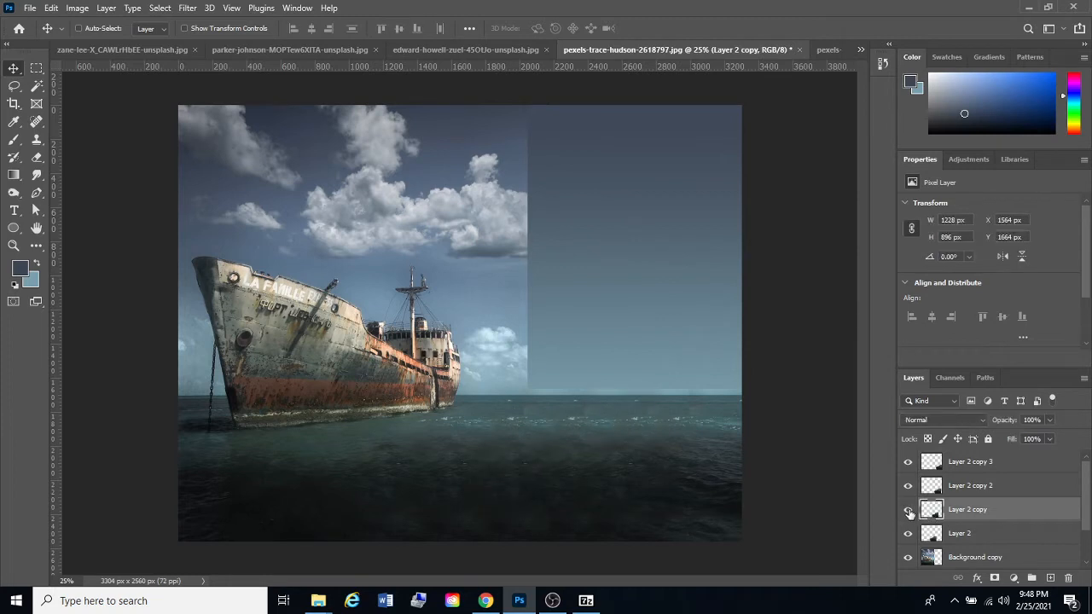
Check Layer 2 copy's contribution to the sea, and merge Layer 2 with its three copies into one layer.
left_click(908, 509)
left_click(907, 509)
left_click(993, 538)
left_click(975, 468, "shift")
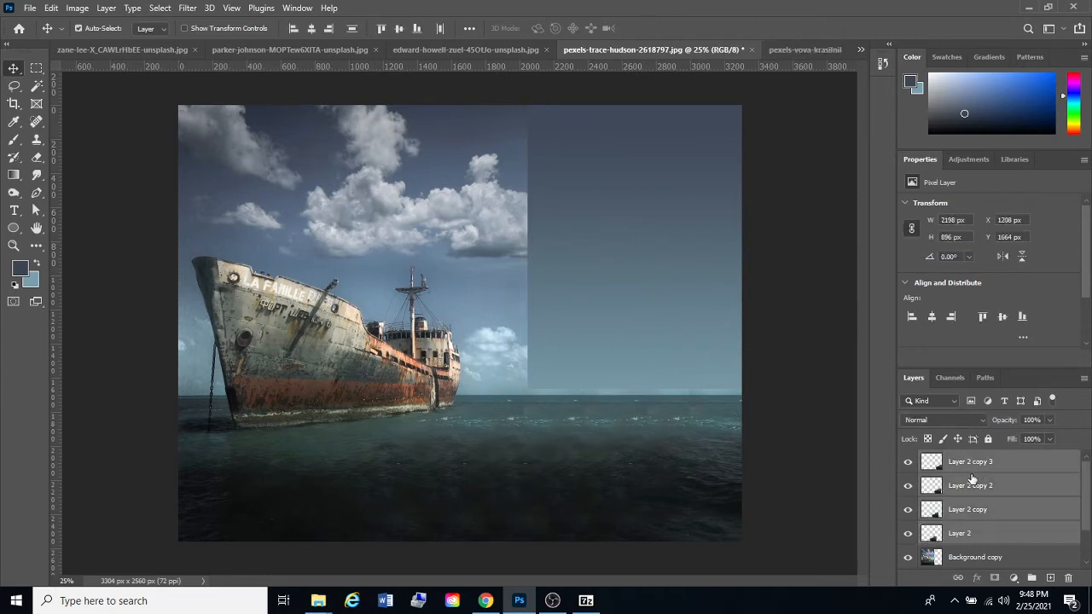
key("ctrl+e")
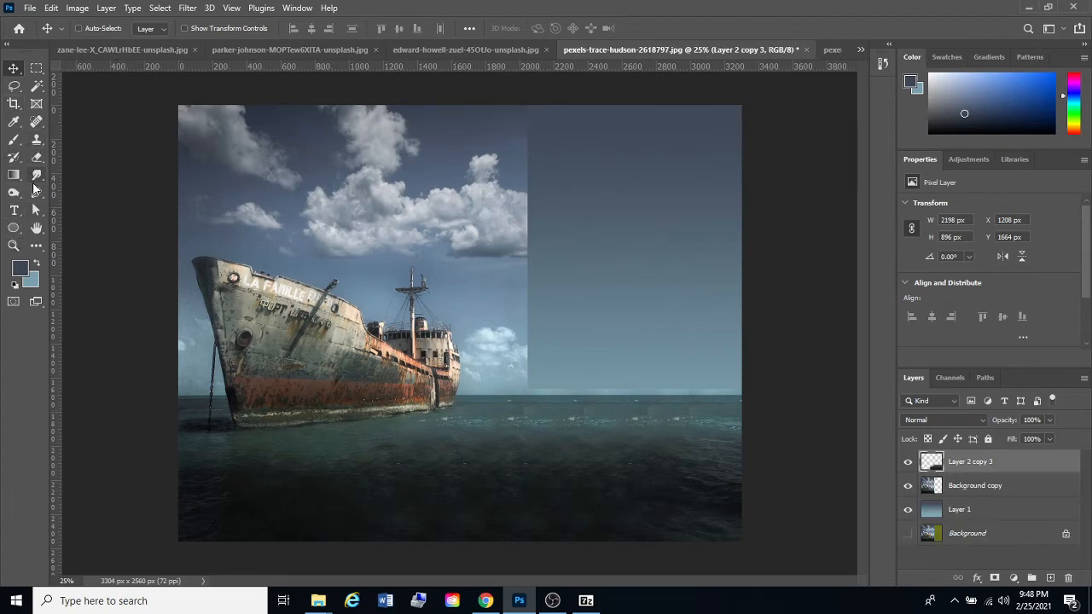
Remove repeated wave patterns and dark blotches from the merged sea with the Spot Healing Brush, enlarging the brush from 100 to 200 px.
left_click(37, 121)
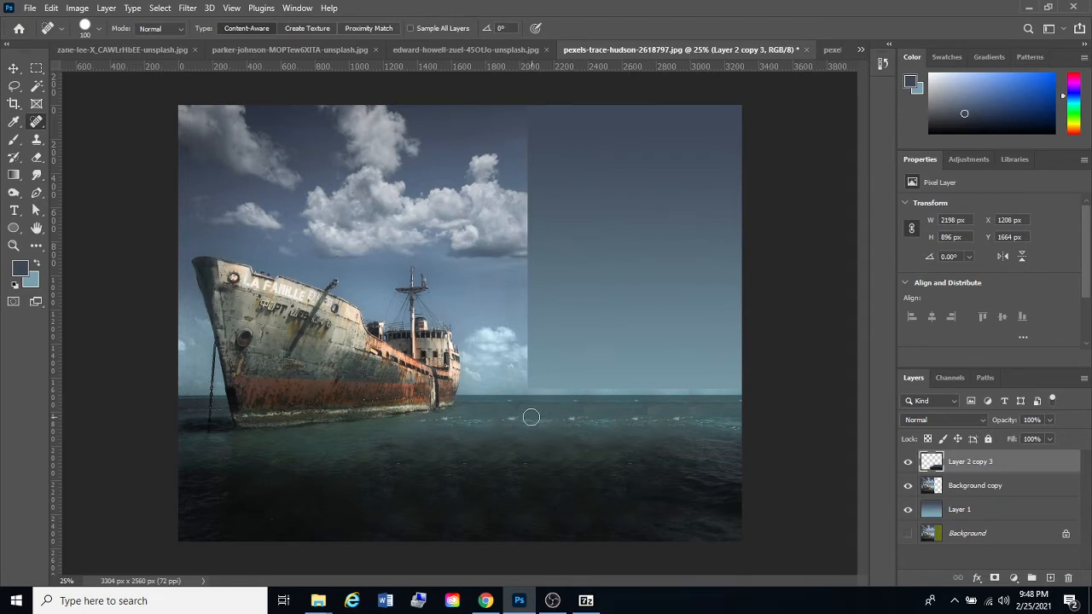
left_click_drag(592, 407, 578, 424)
mouse_move(643, 415)
left_mouse_down()
mouse_move(630, 426)
mouse_move(719, 419)
mouse_move(664, 411)
left_mouse_up()
left_click(908, 462)
left_click(908, 462)
key("bracketright")
key("bracketright")
key("bracketright")
key("bracketright")
left_click(583, 515)
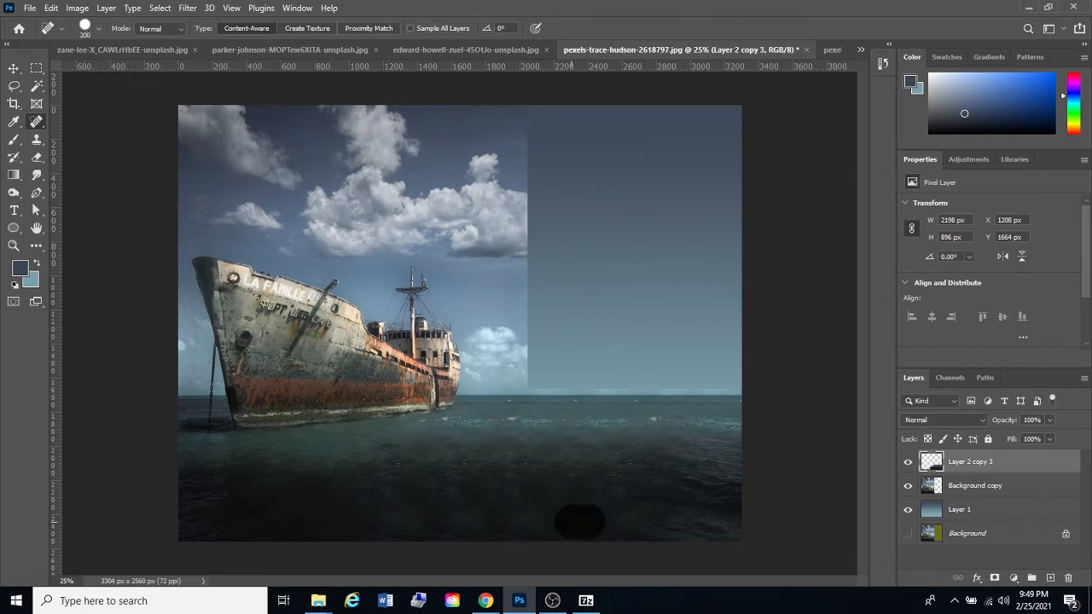
left_click_drag(529, 517, 579, 510)
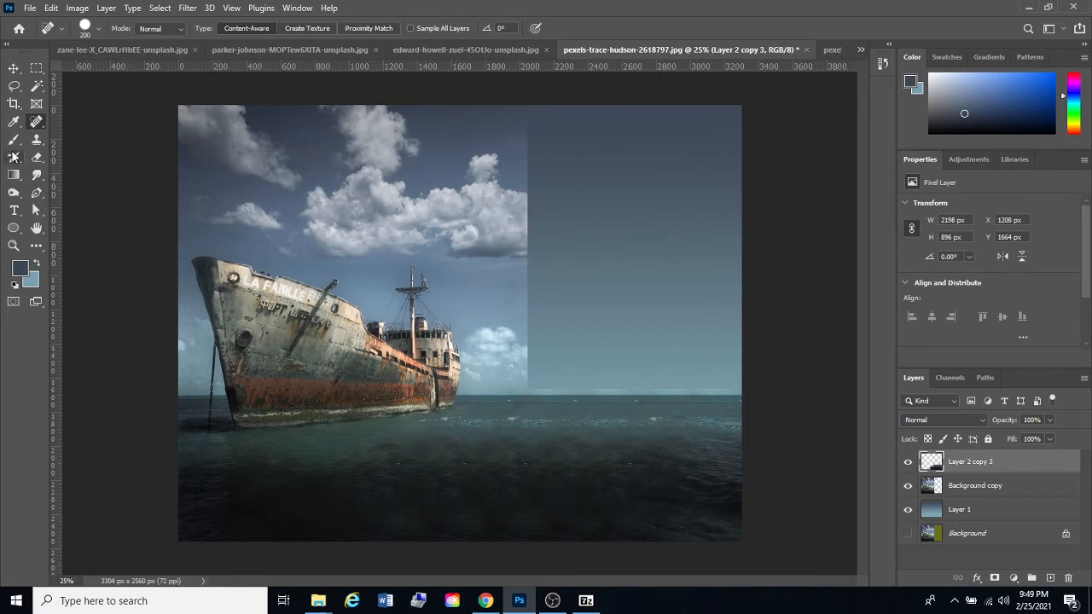
Lasso an area of dark water about 648 × 304 px, copy it to a new layer and move it to X 1460, Y 2256 px.
left_click(14, 86)
mouse_move(669, 465)
left_mouse_down()
mouse_move(629, 507)
mouse_move(668, 516)
mouse_move(685, 478)
left_mouse_up()
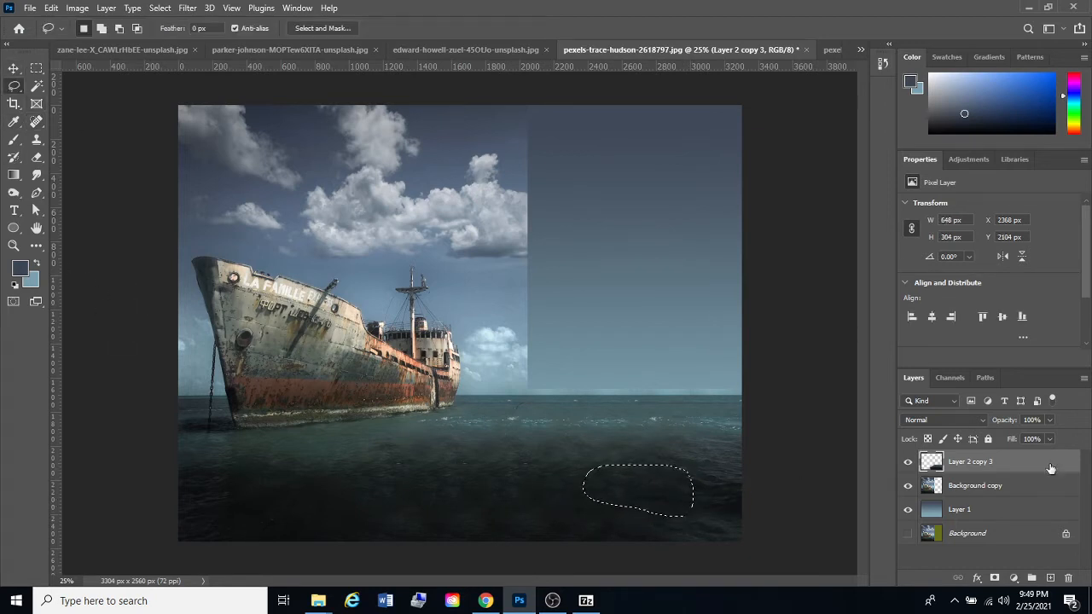
key("ctrl+j")
key("v")
left_click_drag(649, 480, 497, 520)
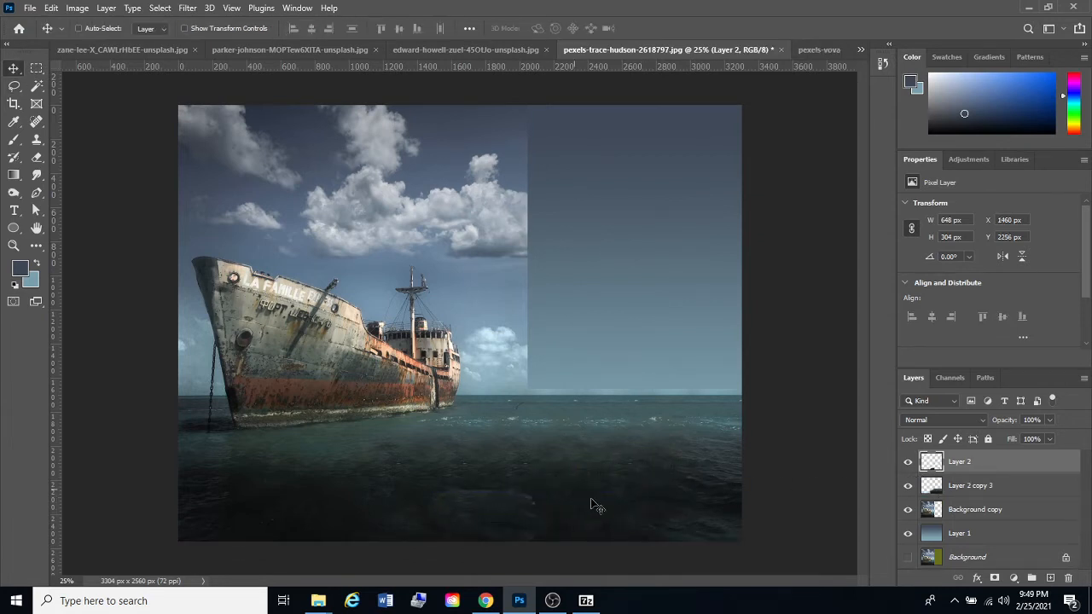
Darken the copied water patch with Curves, pulling the midtones down to input 154 and output 133.
key("ctrl+m")
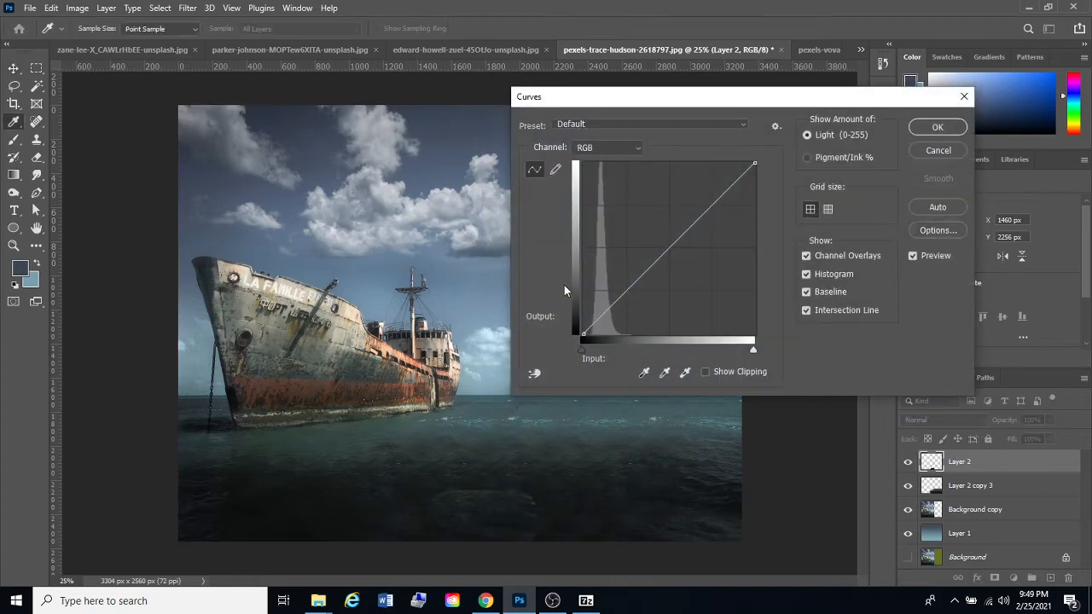
left_click_drag(685, 242, 687, 247)
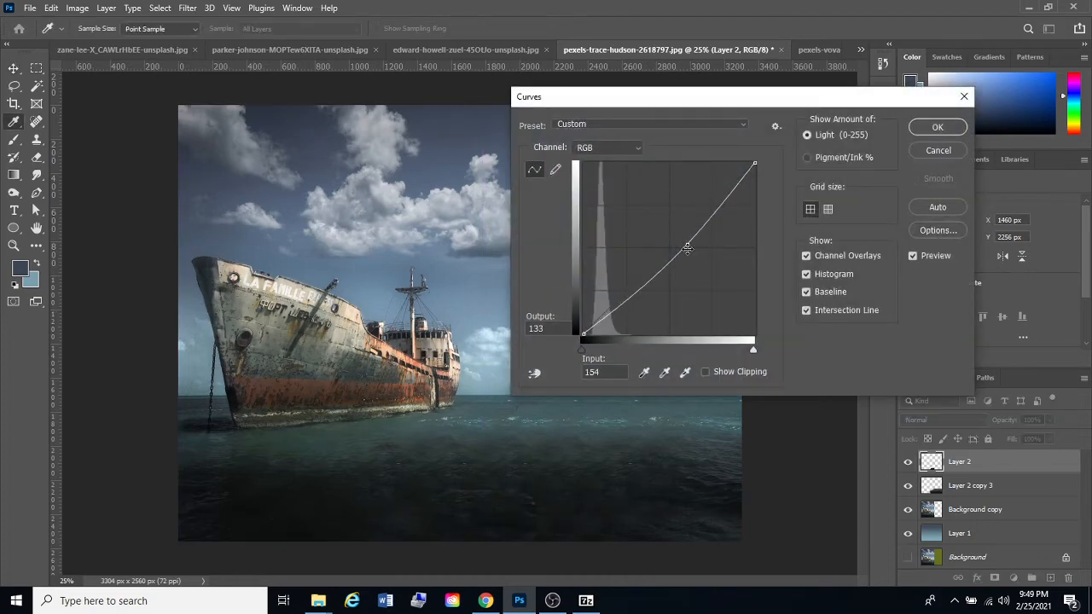
left_click(925, 129)
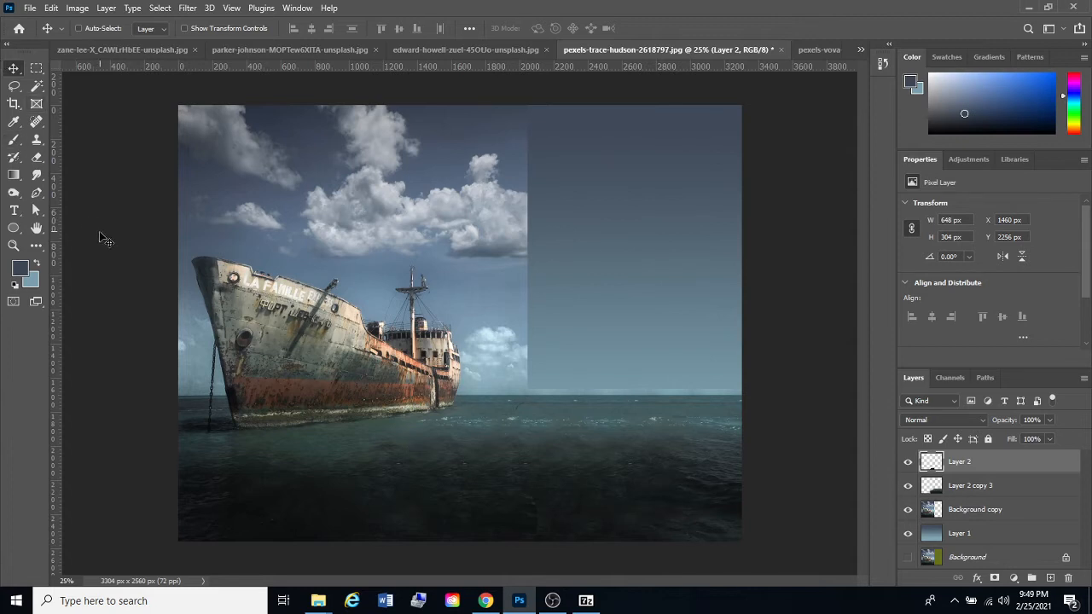
Shift the dark water patch to X 1480 px and merge it with the Layer 2 copy 3 sea layer.
key("e")
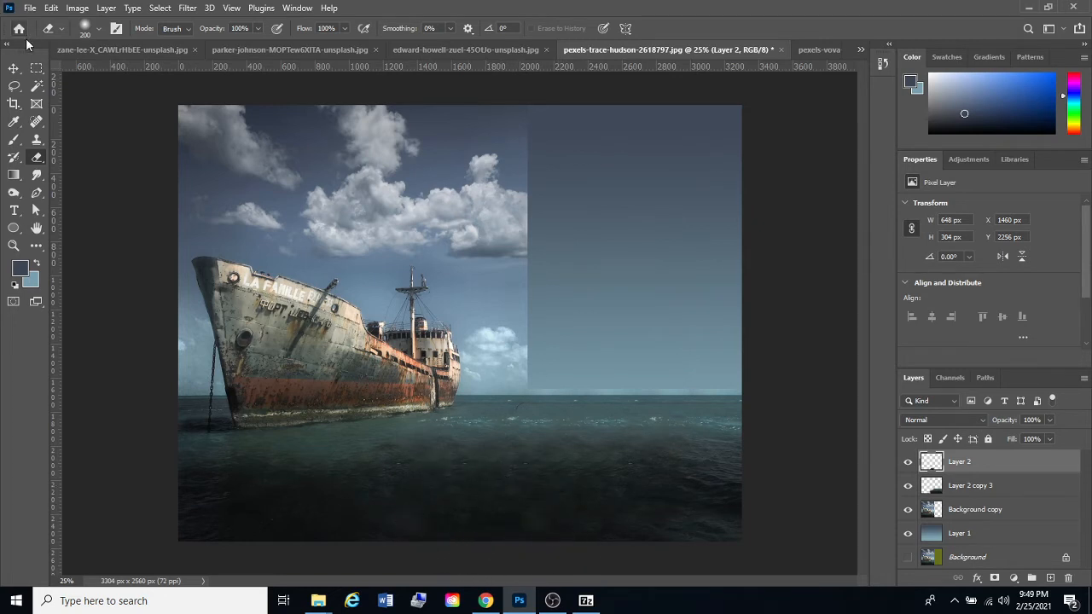
key("m")
left_click(14, 68)
left_click_drag(494, 512, 499, 512)
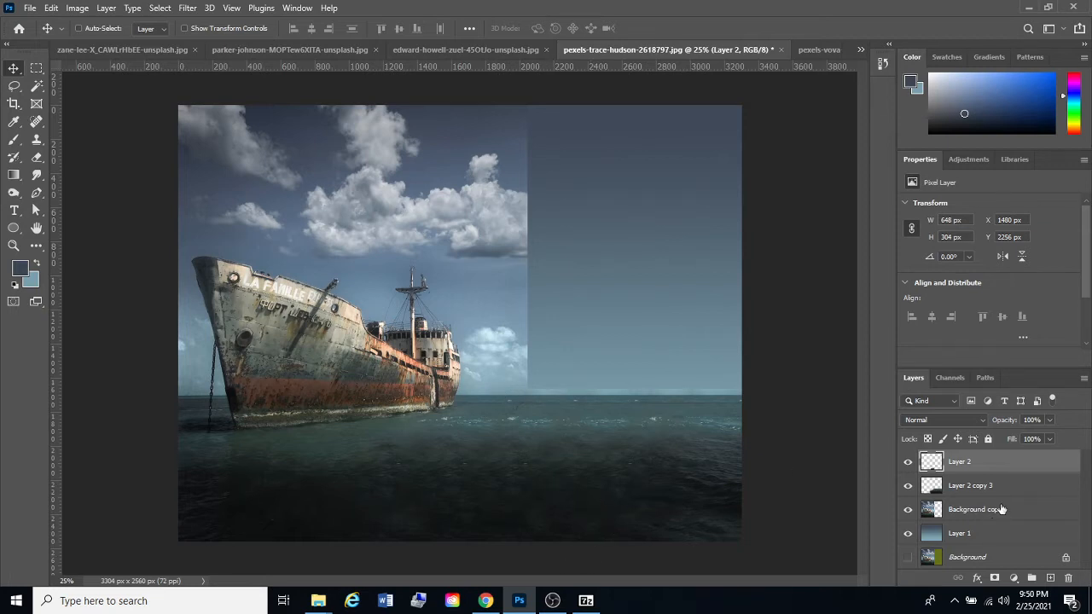
left_click(912, 461)
left_click(1006, 492, "ctrl")
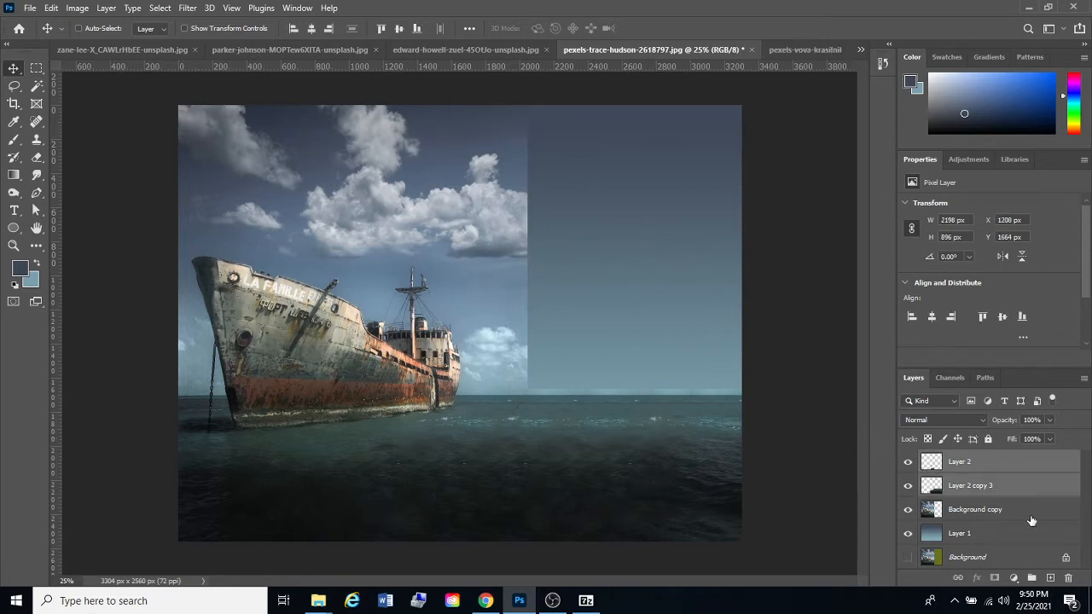
key("ctrl+e")
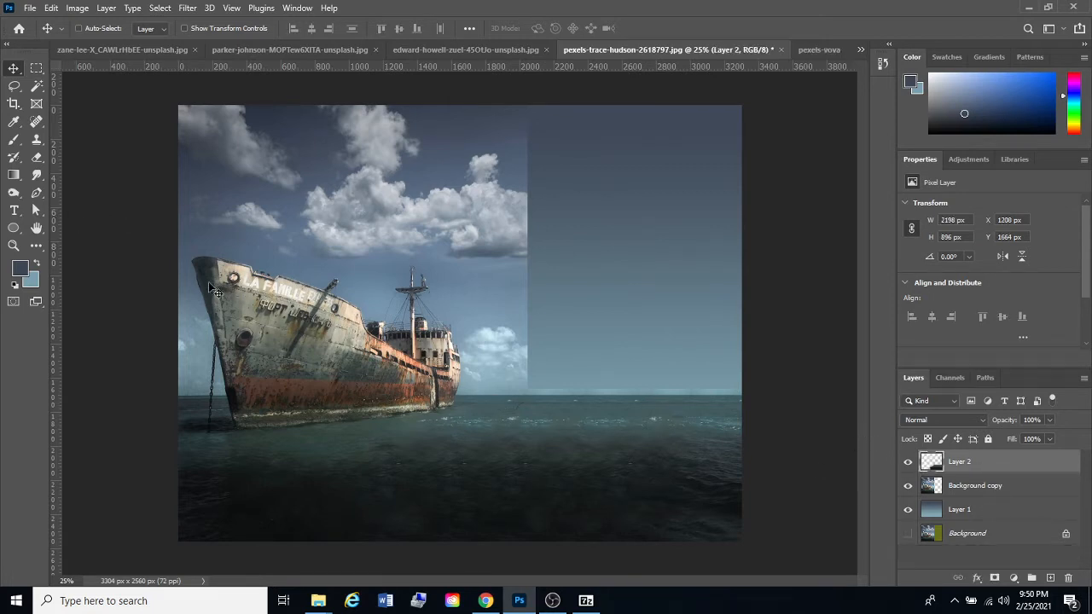
Spot-heal the water just below the horizon beside the ship's stern with a brush smaller than 200 px.
left_click(36, 123)
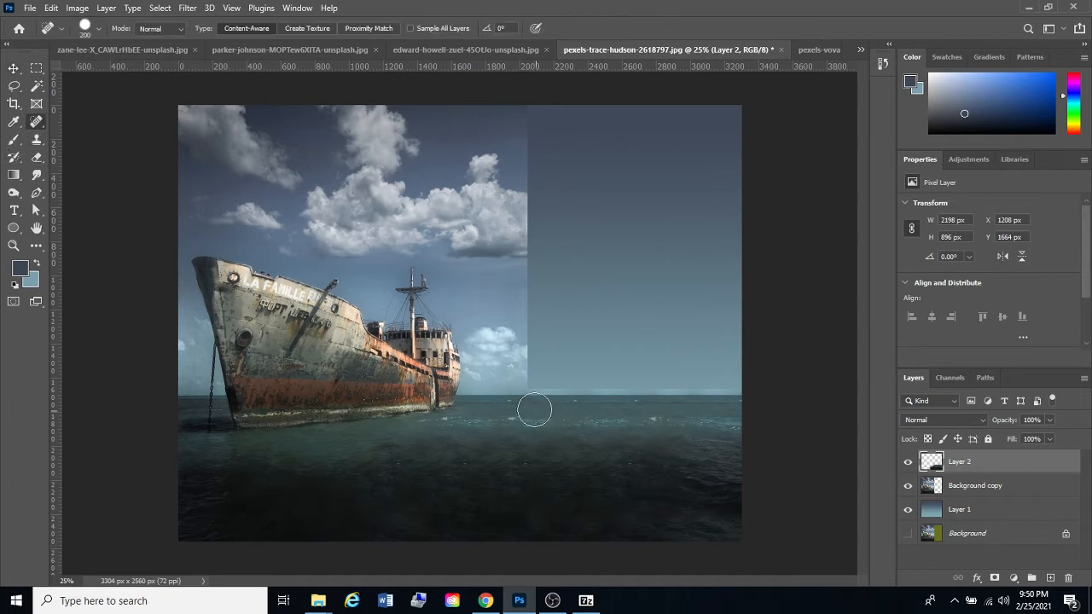
key("bracketleft")
key("bracketleft")
left_click(516, 410)
Copy a 188 × 112 px water patch below the horizon, place duplicates rightward up to X 3116 px, and merge them with Layer 2.
key("m")
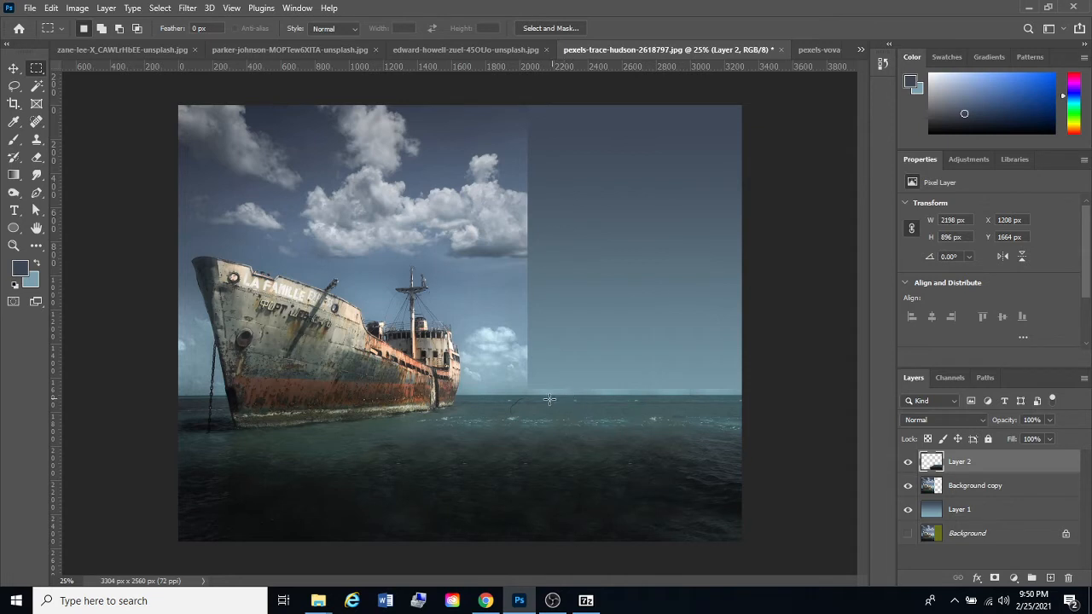
left_click_drag(612, 396, 579, 418)
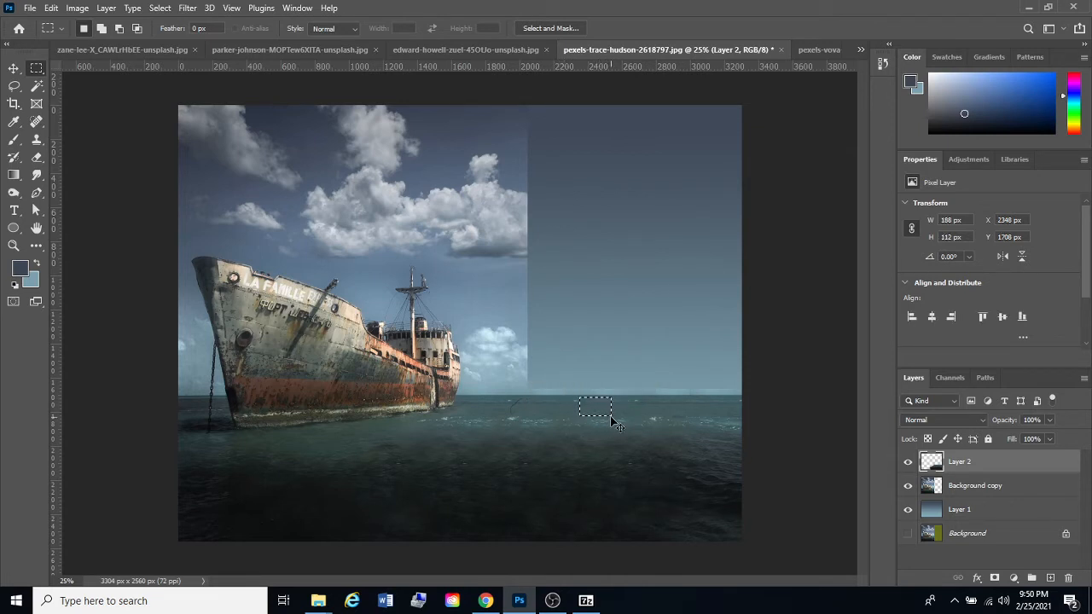
key("ctrl+j")
key("v")
left_click_drag(601, 417, 741, 411)
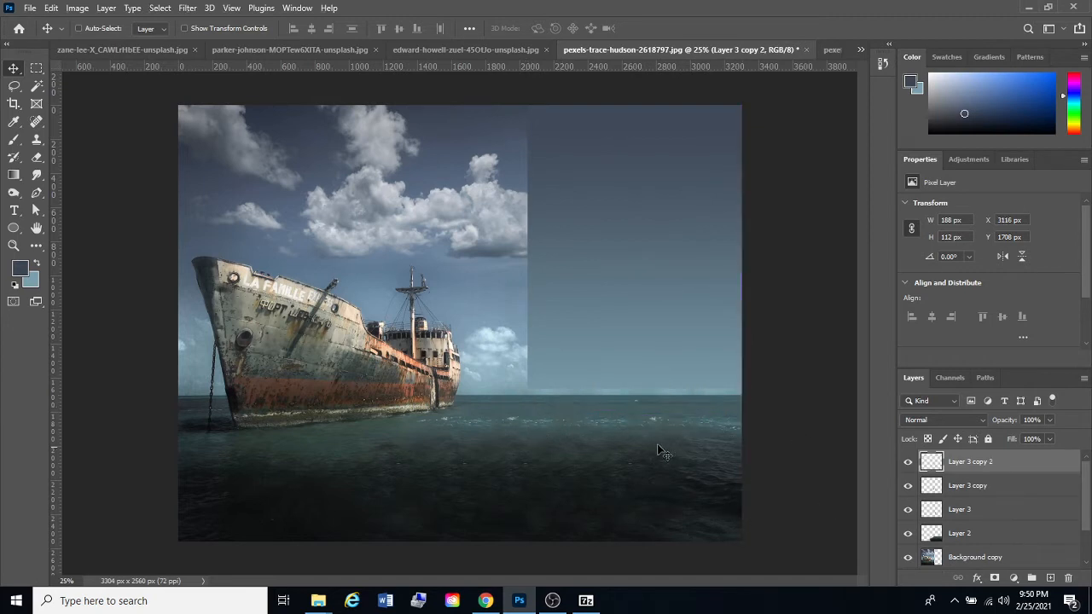
left_click(981, 534, "shift")
key("ctrl+e")
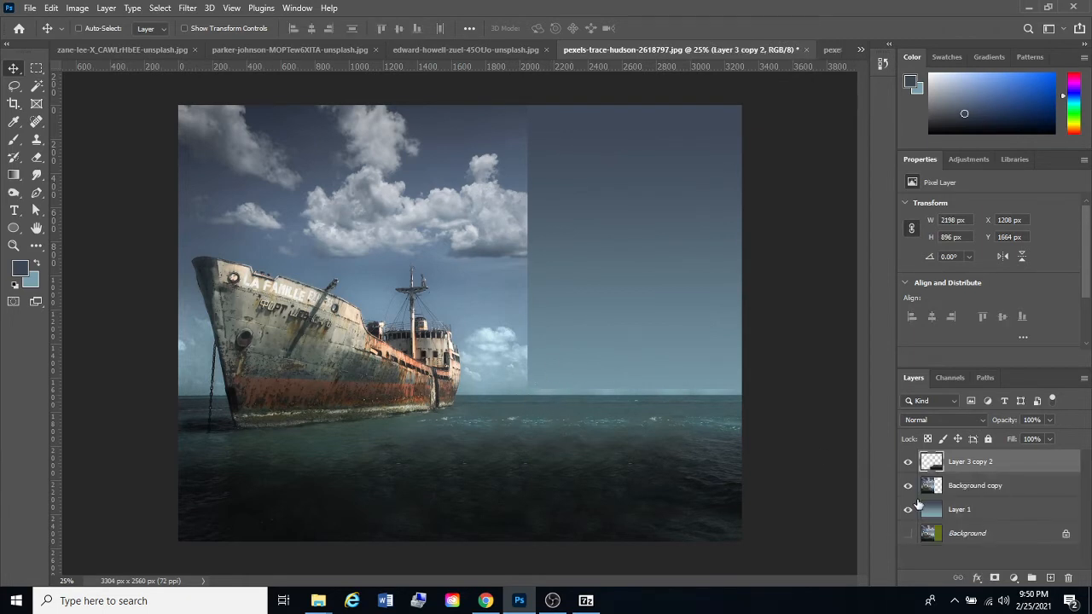
Compare the image with Background copy hidden and shown, and add a white layer mask to Background copy.
left_click(908, 487)
left_click(908, 487)
left_click(910, 487)
left_click(910, 487)
left_click(908, 487)
left_click(909, 487)
left_click(990, 488)
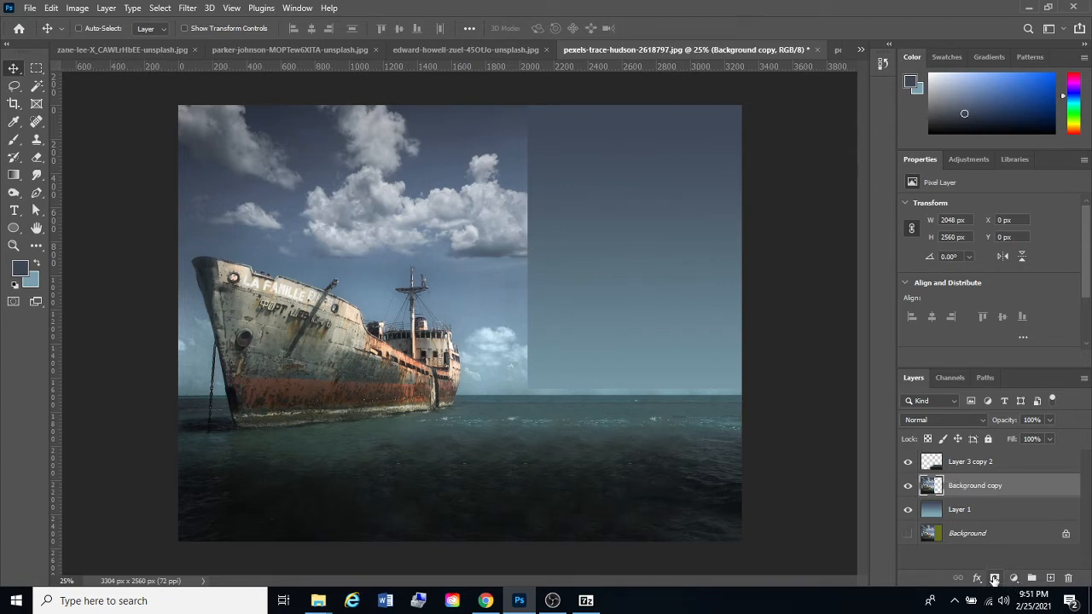
left_click(995, 579)
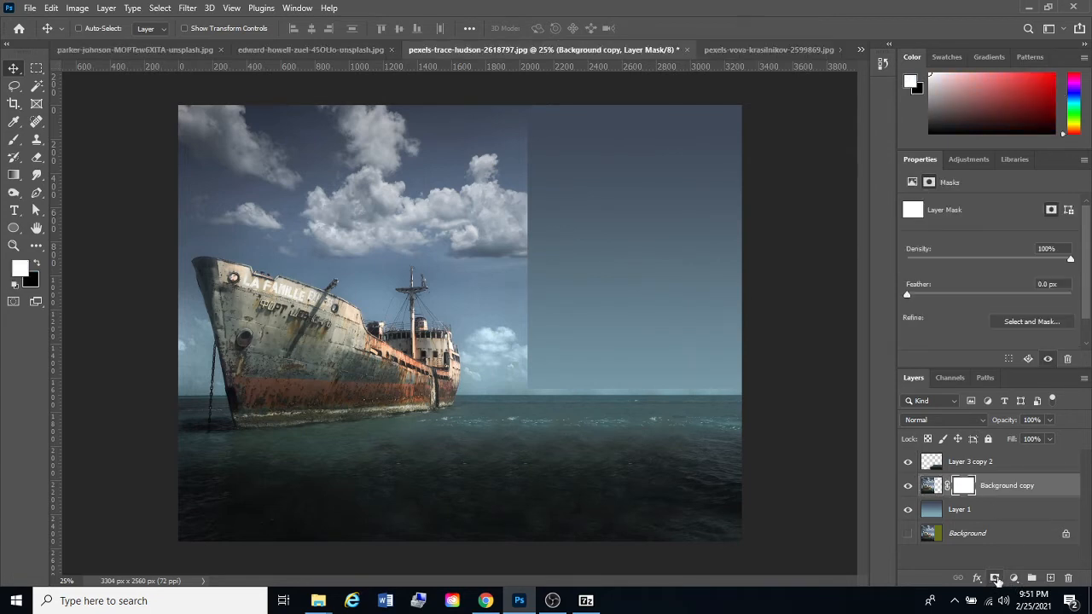
Set black as the foreground colour and choose the Basics foreground-to-transparent preset for the Gradient tool.
left_click(34, 264)
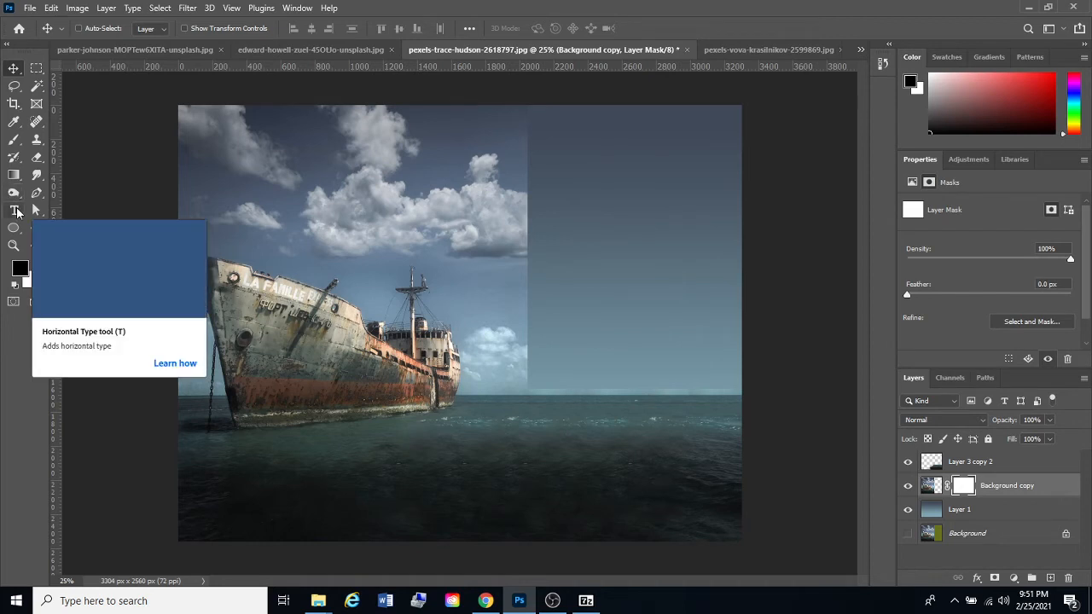
left_click(13, 174)
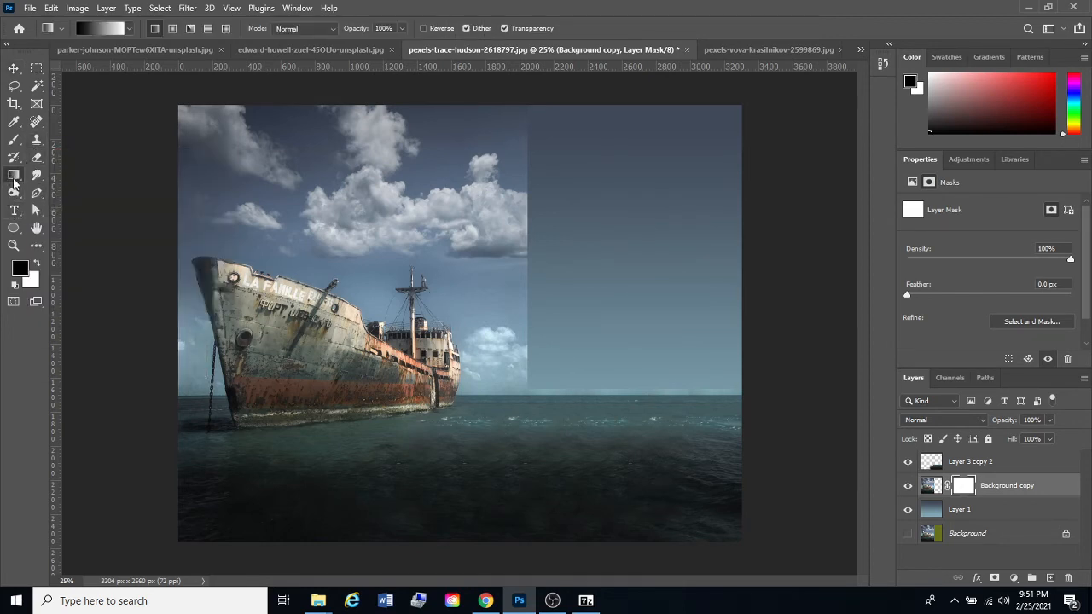
left_click(131, 32)
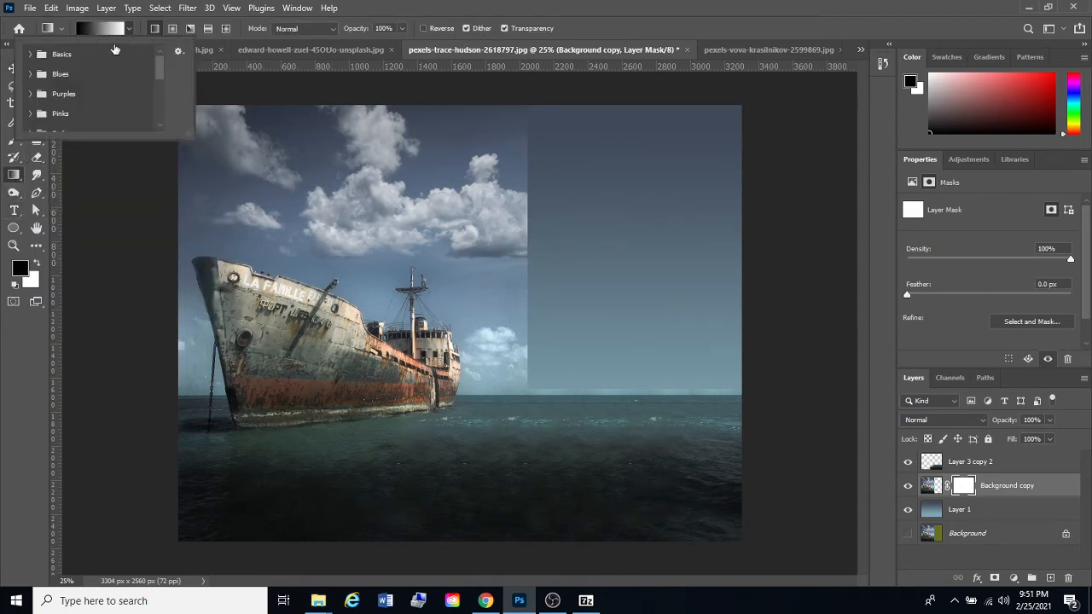
left_click(129, 29)
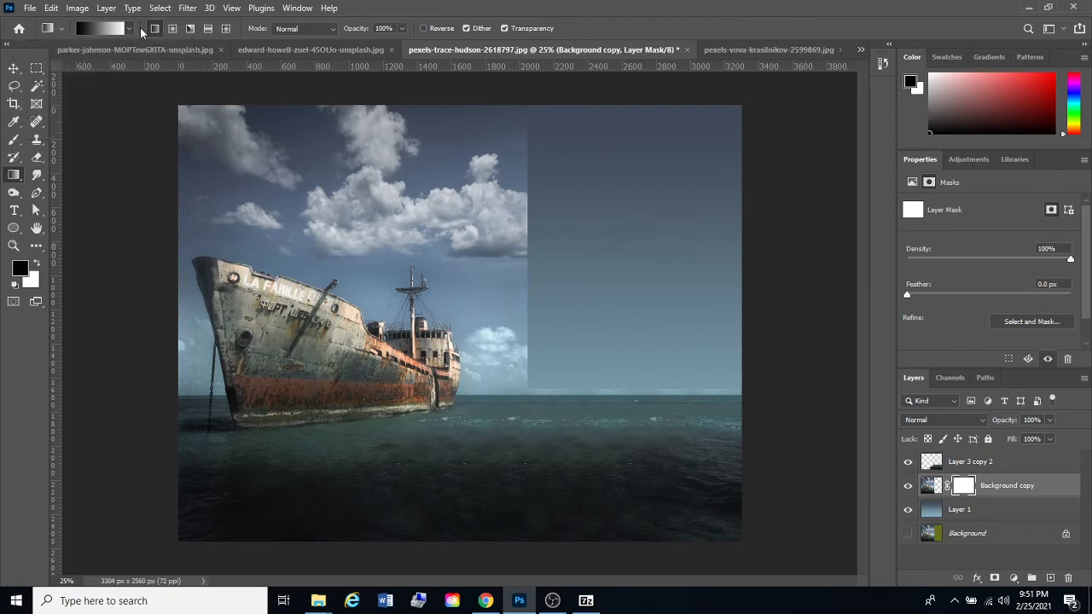
left_click(131, 31)
left_click(29, 55)
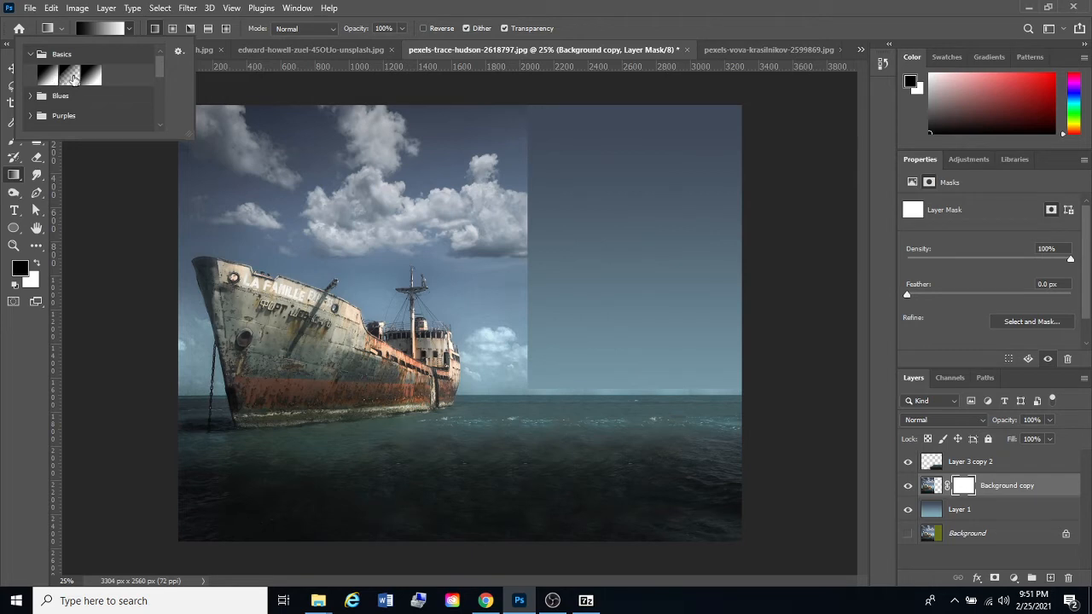
left_click(70, 75)
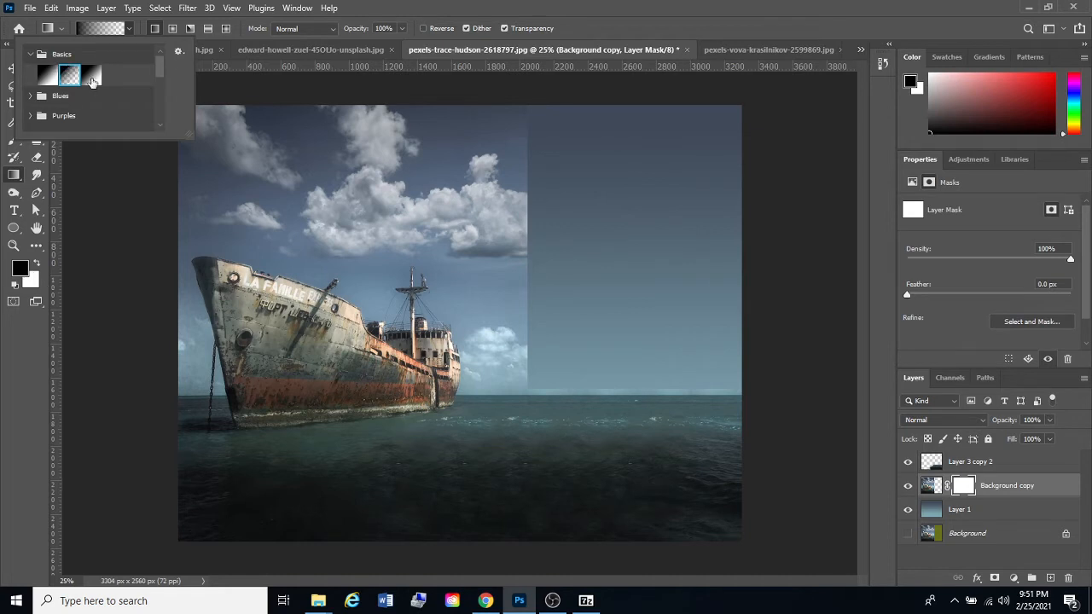
left_click(542, 61)
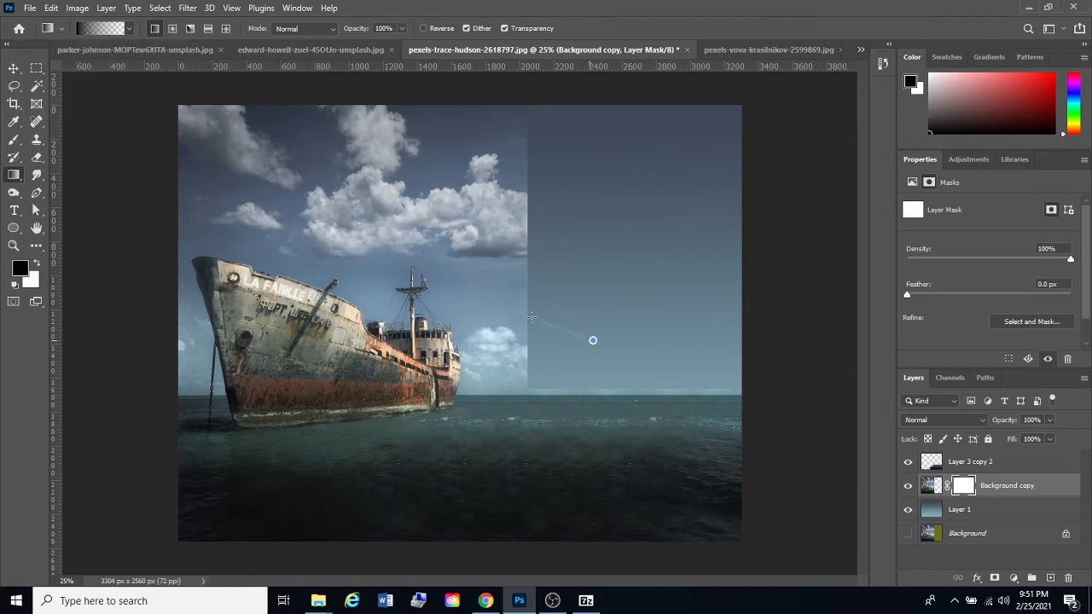
left_click_drag(531, 319, 519, 325)
left_click_drag(450, 293, 469, 303)
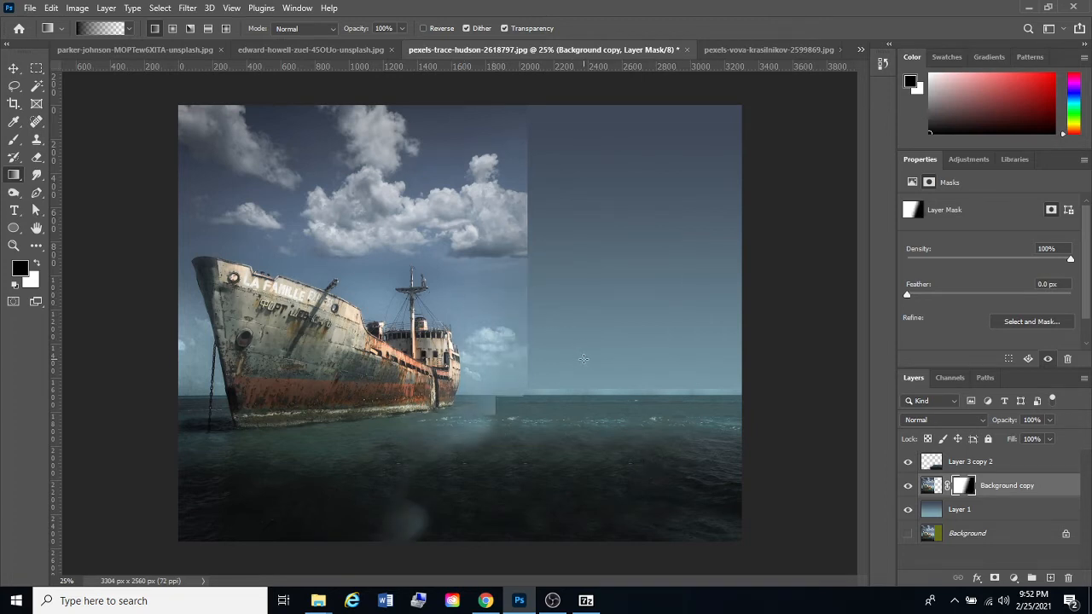
key("ctrl+z")
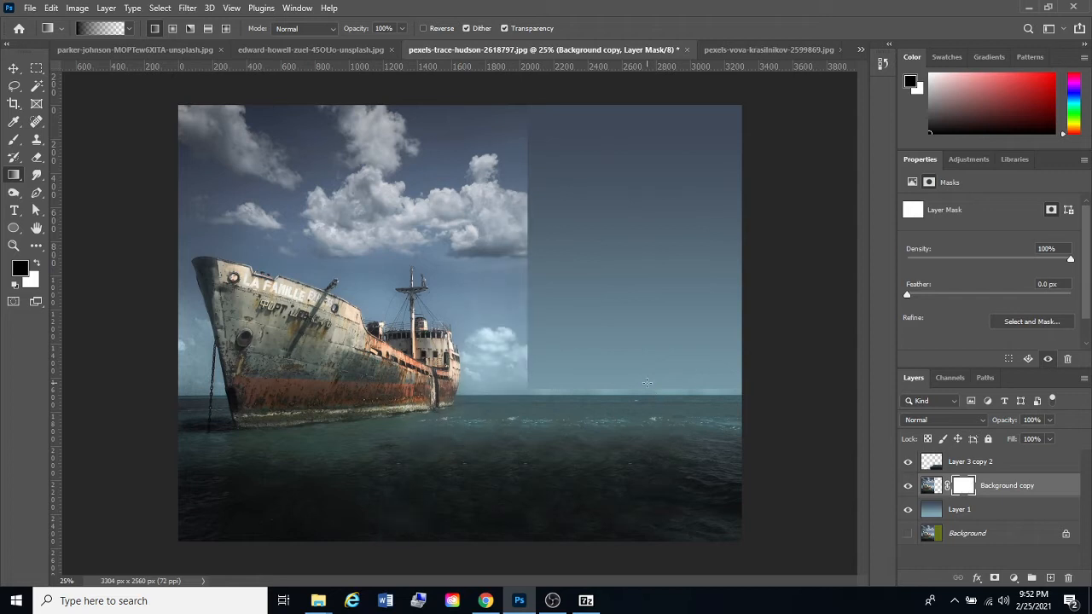
Fade the ship photo's hard right edge into the extended sky with repeated leftward gradients on the Background copy mask.
left_click(907, 486)
left_click(907, 486)
left_click_drag(549, 222, 460, 236)
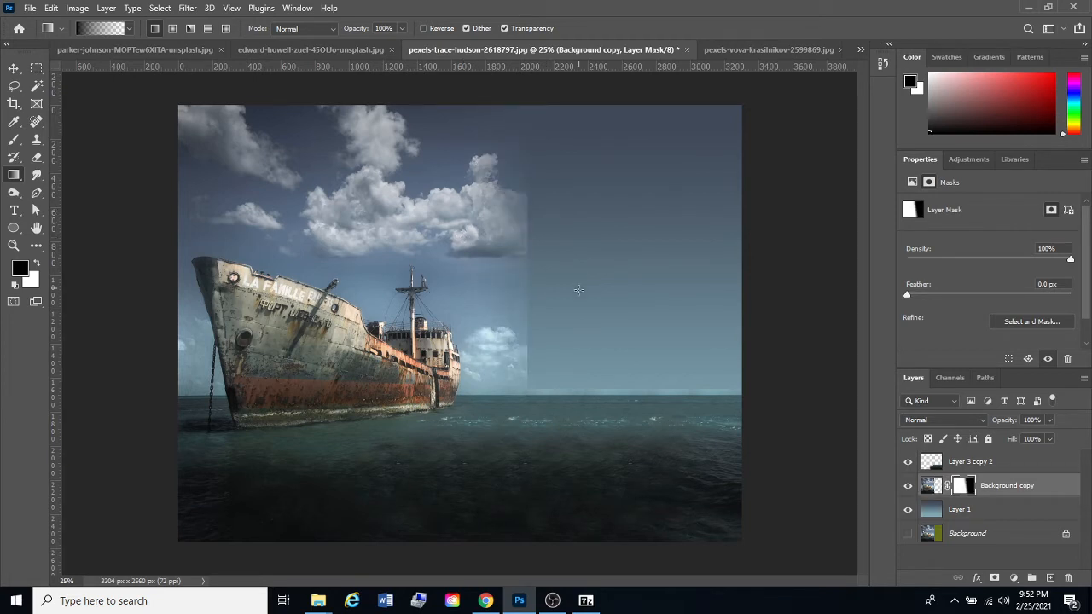
left_click_drag(549, 335, 485, 336)
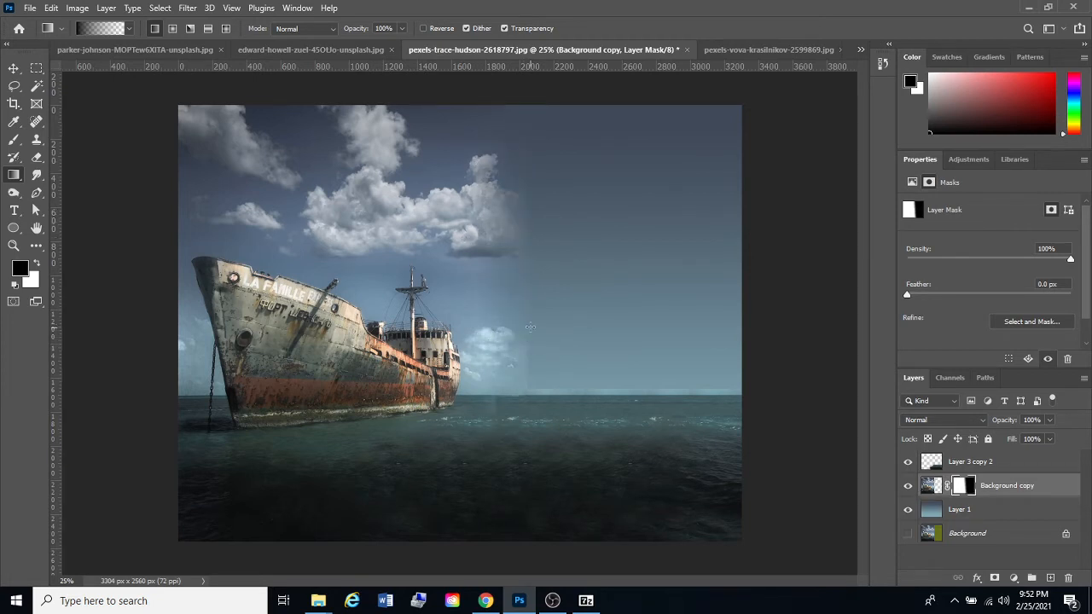
left_click_drag(578, 324, 448, 320)
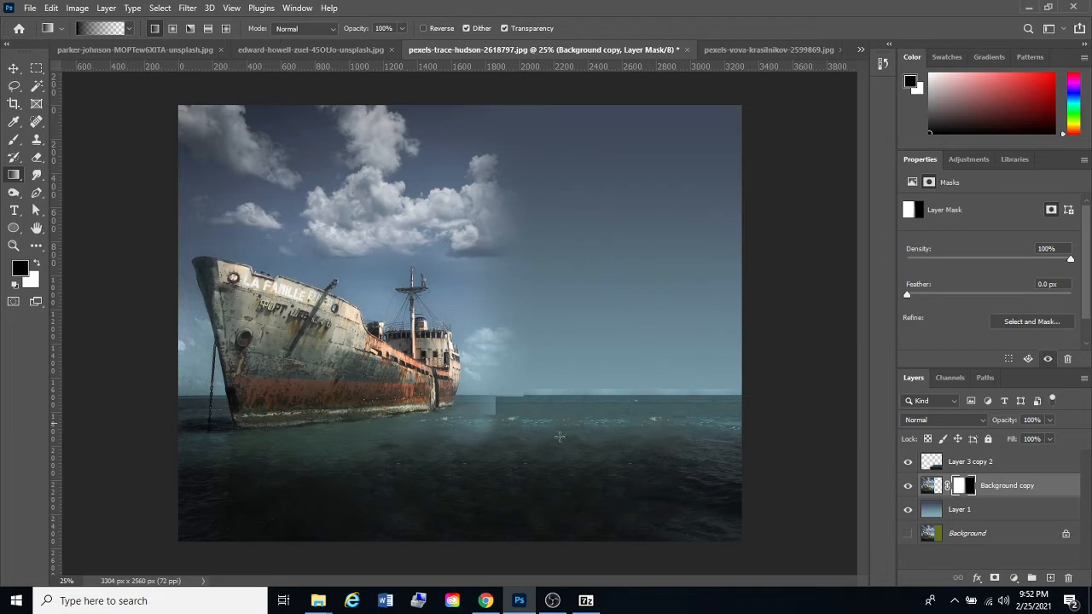
Paint white with a 250 px brush on the Background copy mask to hide the hard water seam, and compare with the layer hidden.
left_click(14, 68)
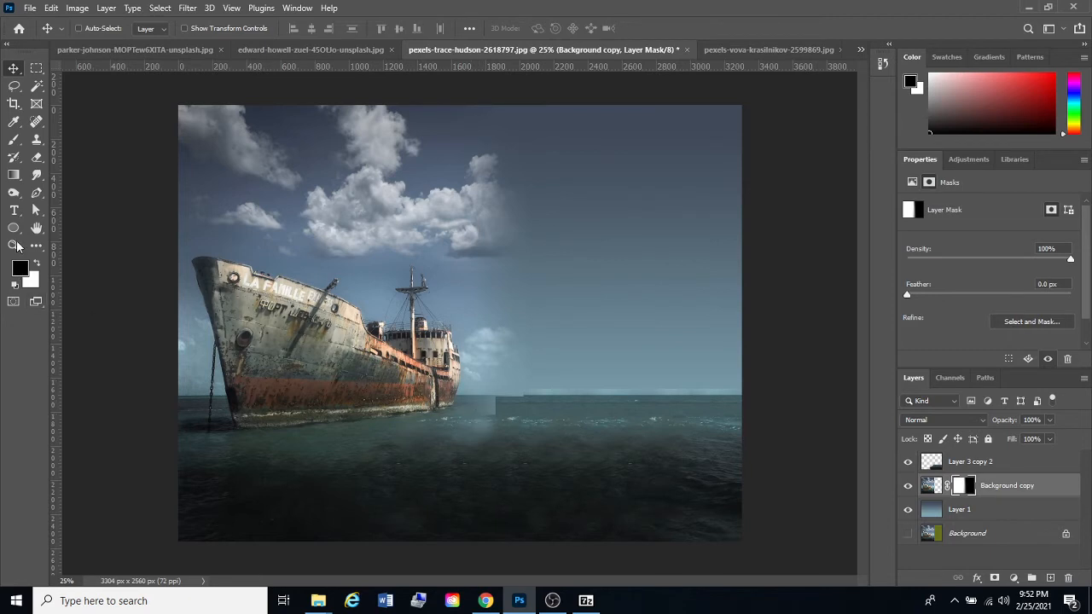
key("b")
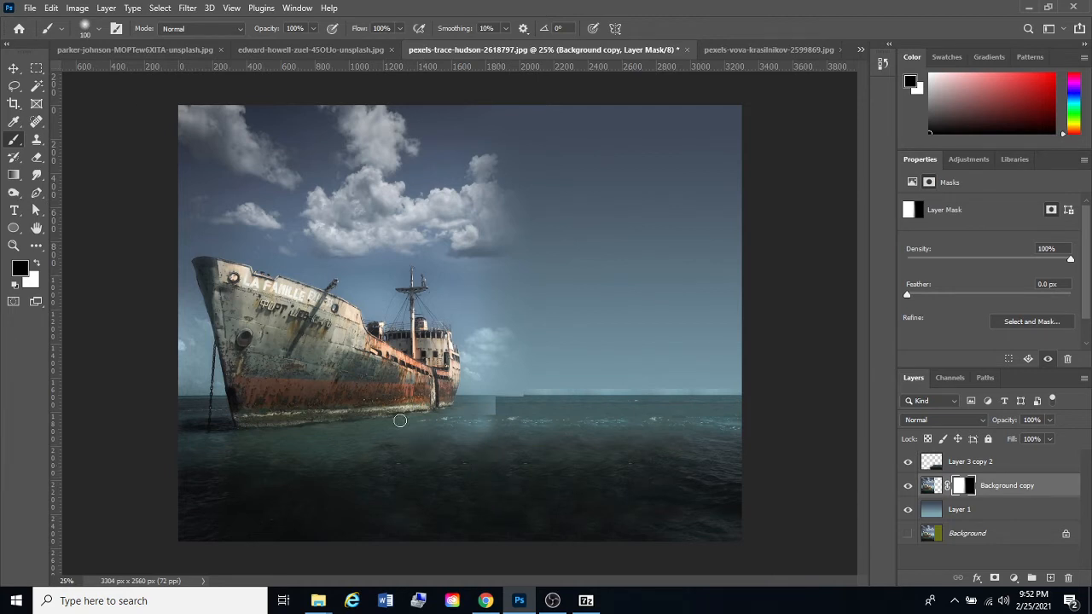
key("bracketright")
key("bracketright")
key("bracketright")
key("bracketright")
key("bracketright")
left_click(37, 266)
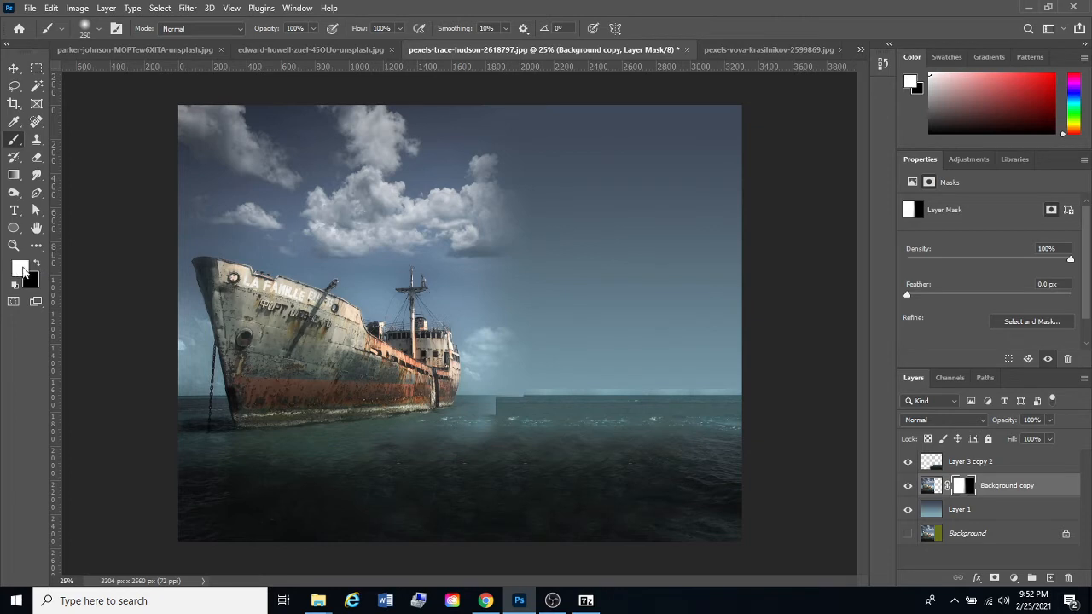
left_click_drag(475, 418, 515, 411)
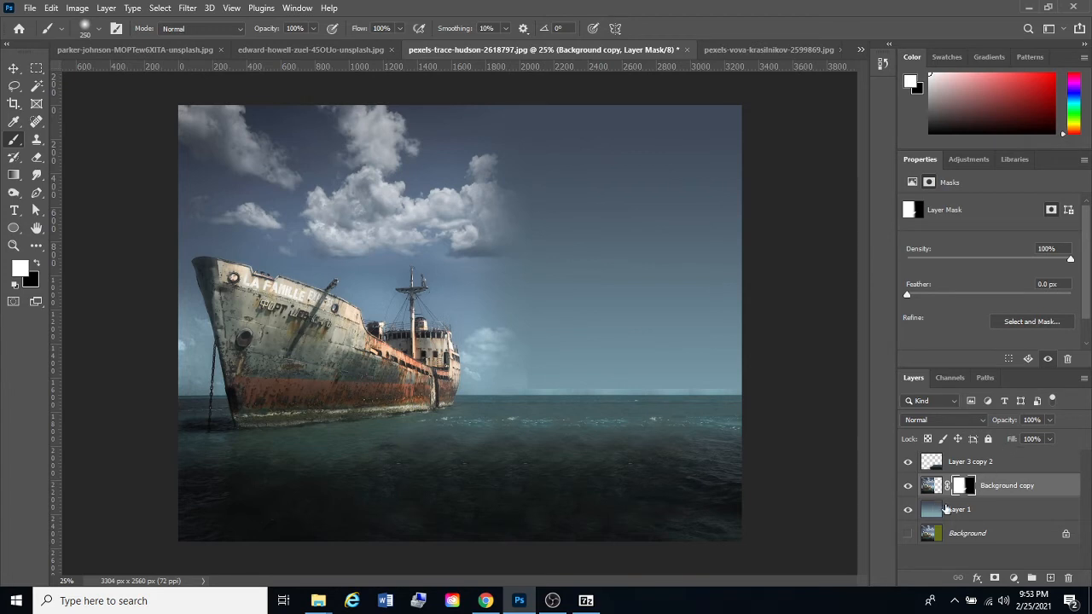
left_click(908, 486)
left_click(908, 486)
Lasso the large cloud bank above the ship on Background copy, copy it to a new layer, and move it into the empty sky rightward.
left_click(932, 485)
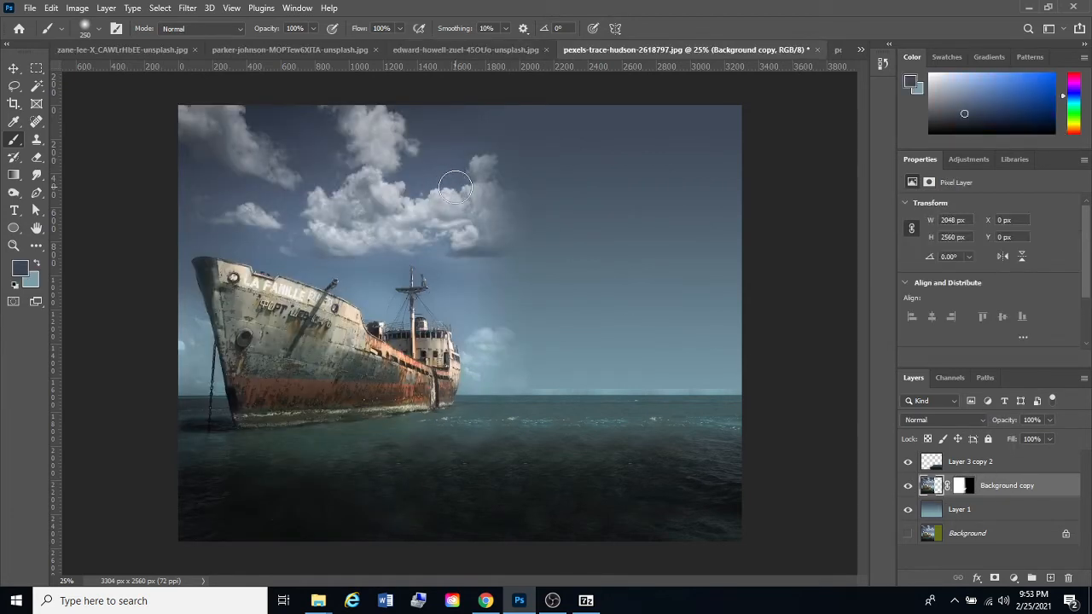
key("l")
mouse_move(320, 263)
left_mouse_down()
mouse_move(296, 197)
mouse_move(319, 172)
mouse_move(332, 110)
mouse_move(419, 112)
mouse_move(473, 209)
mouse_move(418, 269)
mouse_move(369, 259)
left_mouse_up()
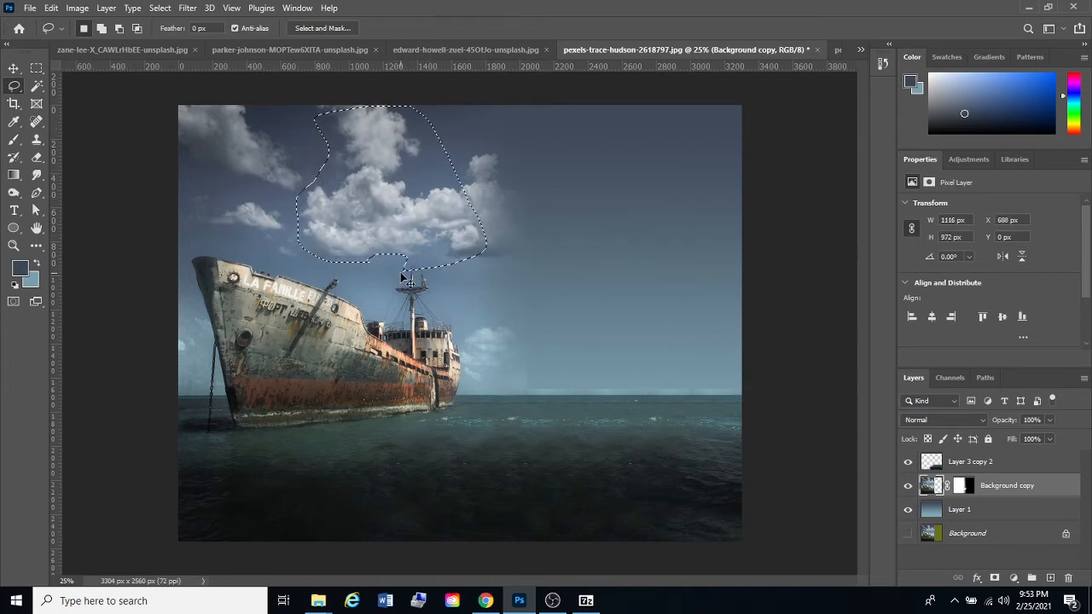
key("ctrl+j")
key("v")
left_click_drag(402, 227, 573, 227)
Try flipping the cloud copy horizontally, flip it back, and place it at X 1490 px.
key("ctrl+t")
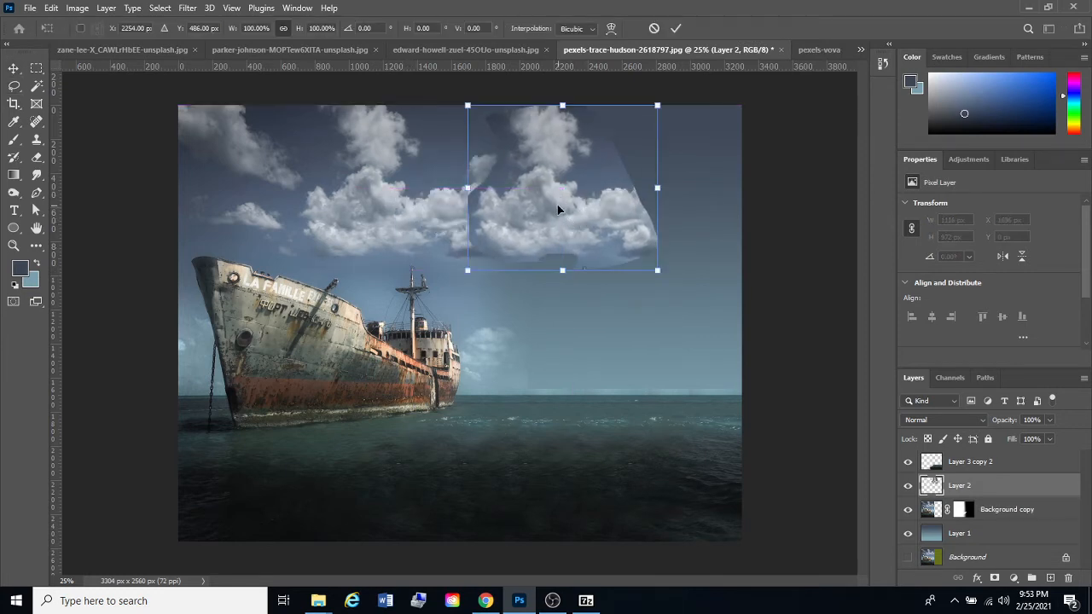
right_click(525, 190)
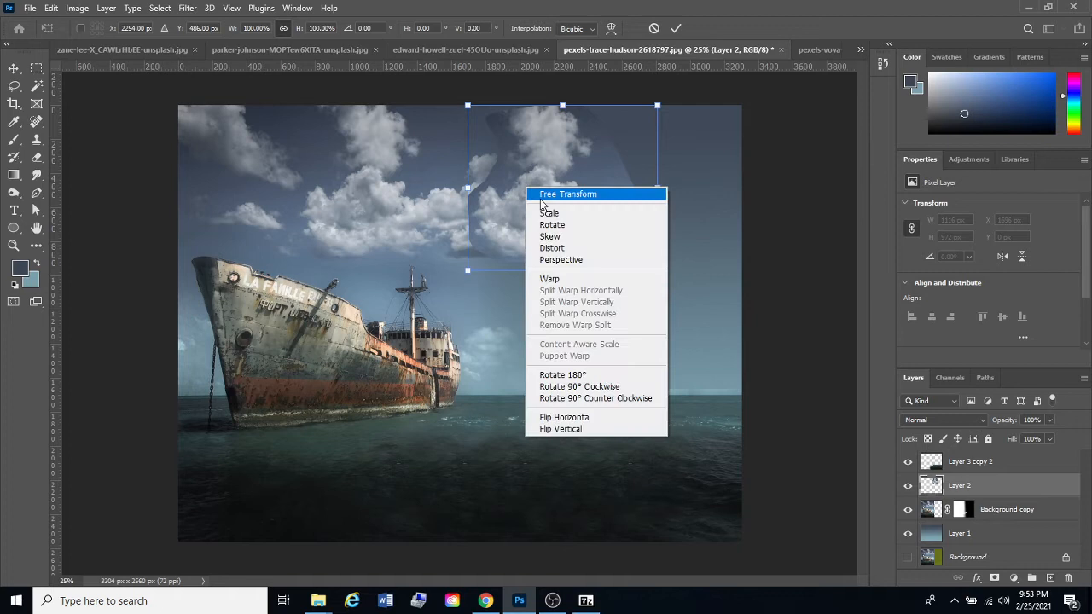
left_click(573, 415)
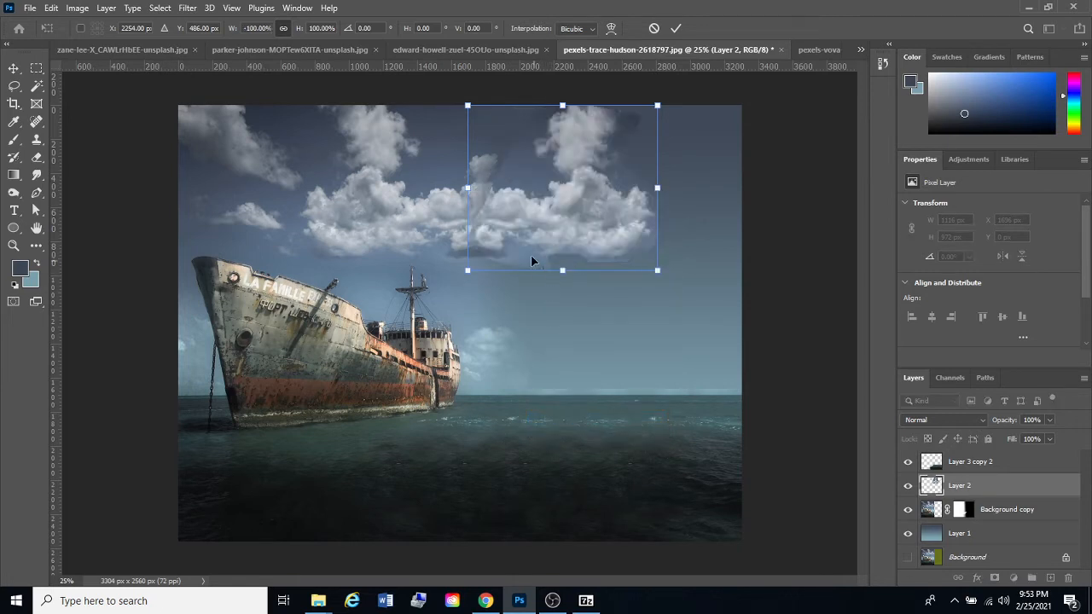
right_click(538, 208)
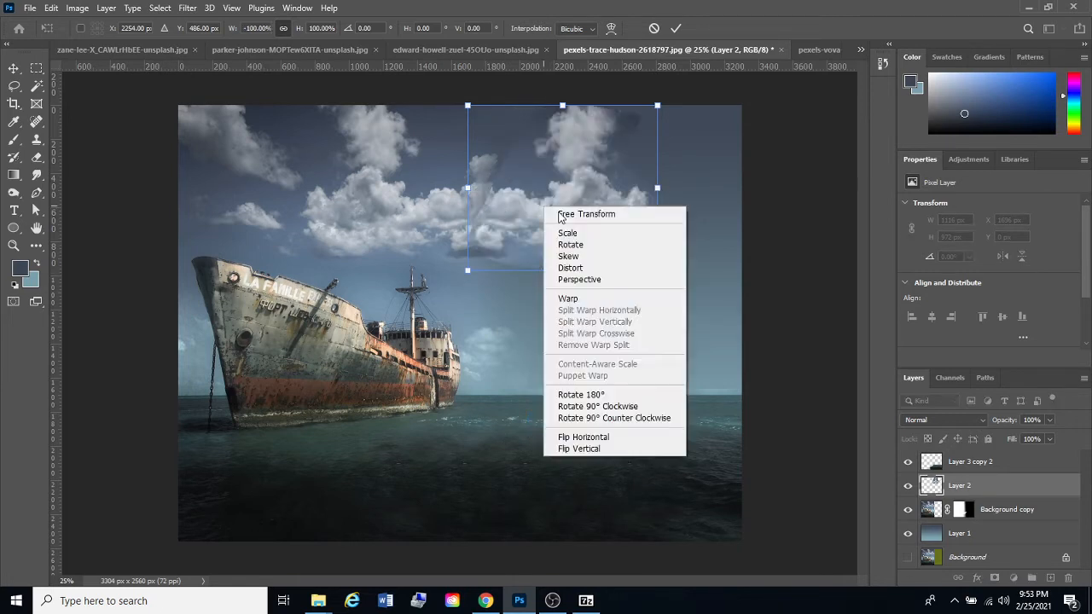
left_click(610, 438)
mouse_move(524, 193)
left_mouse_down()
mouse_move(540, 203)
mouse_move(516, 205)
left_mouse_up()
key("Return")
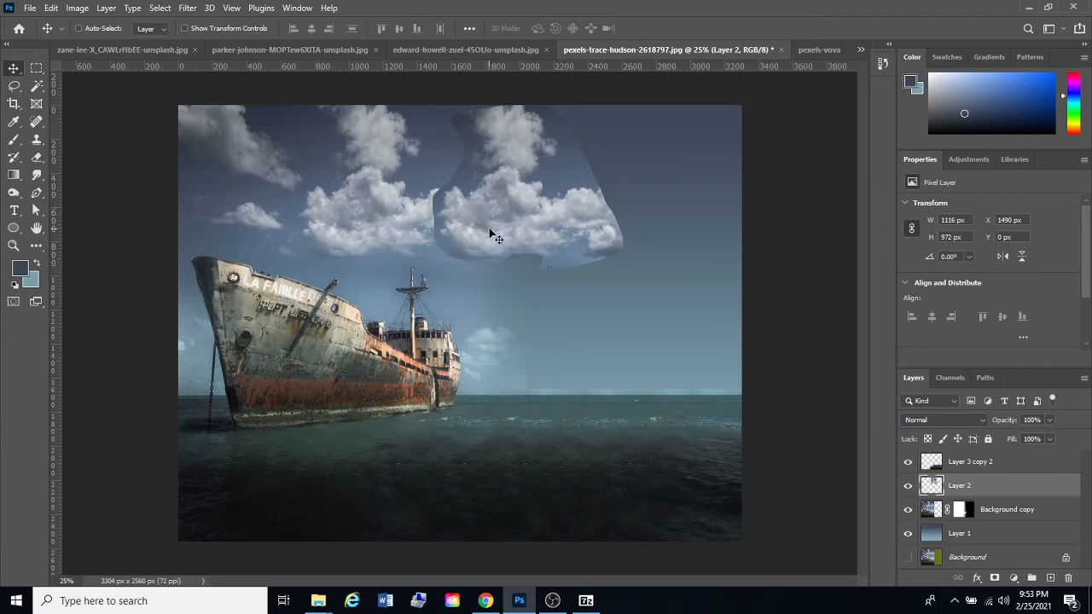
Flip the cloud copy on Layer 2 horizontally and move it to X 1652 px so it continues the original cloud bank.
key("e")
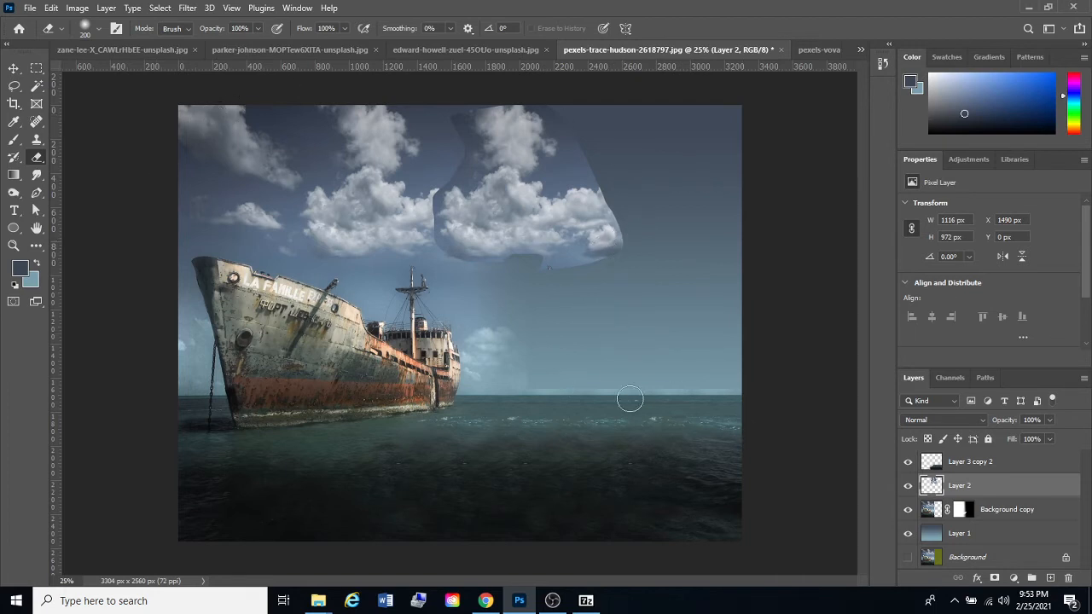
key("ctrl+t")
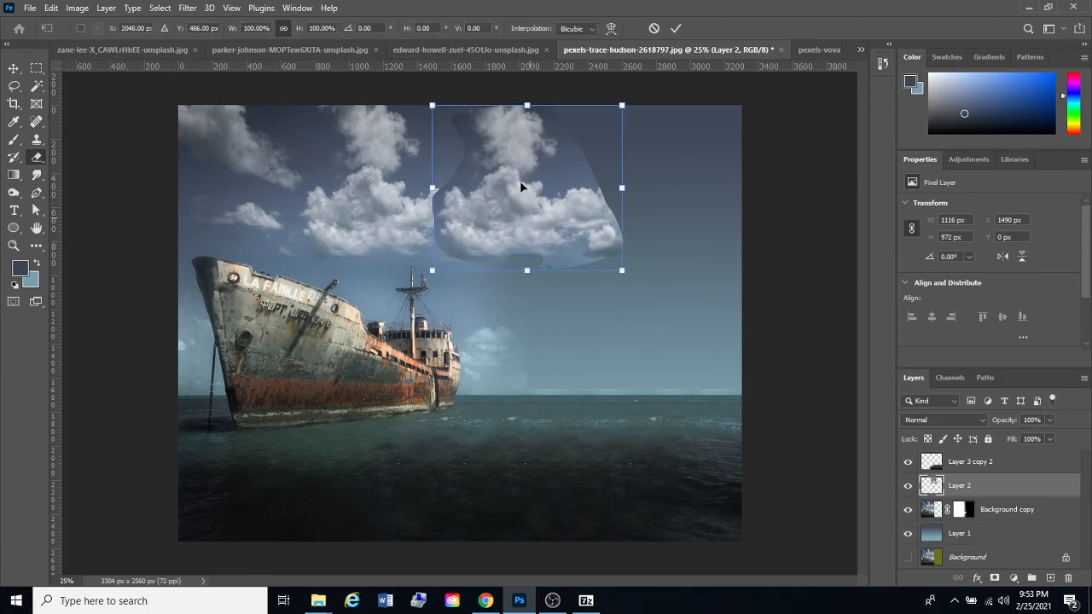
right_click(520, 181)
left_click(584, 411)
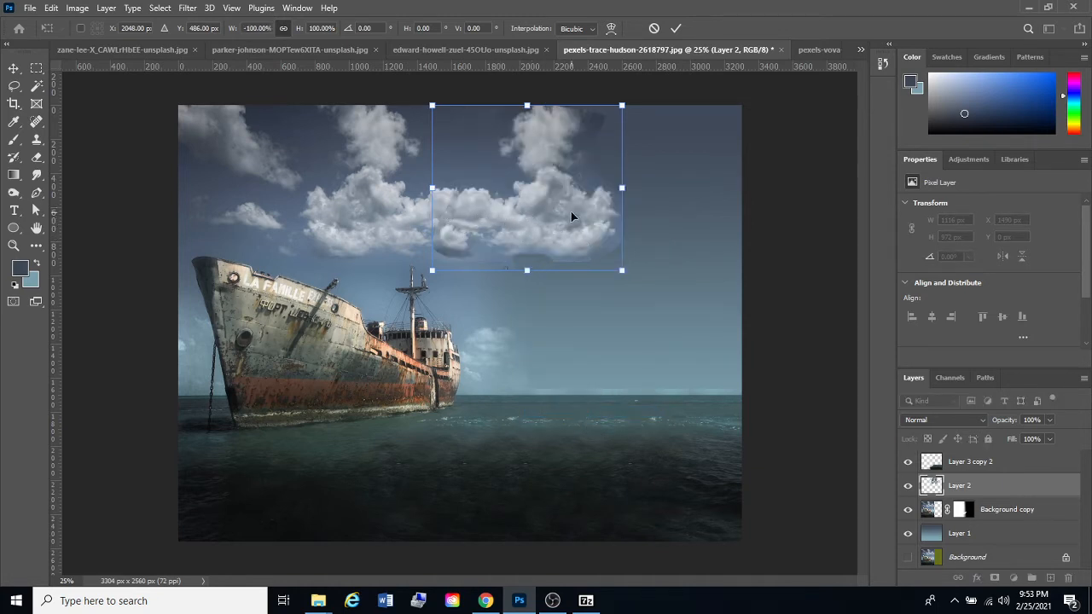
mouse_move(546, 216)
left_mouse_down()
mouse_move(587, 210)
mouse_move(567, 212)
left_mouse_up()
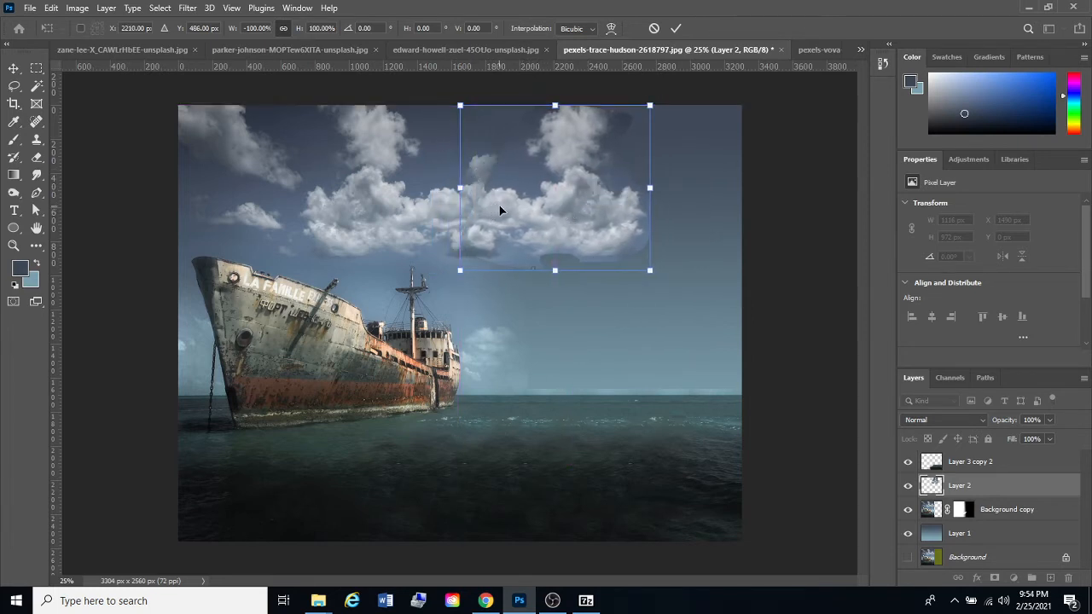
key("Return")
Erase the hard edges and upper cloud column of Layer 2 with a soft 600 px eraser to blend it into the sky.
key("e")
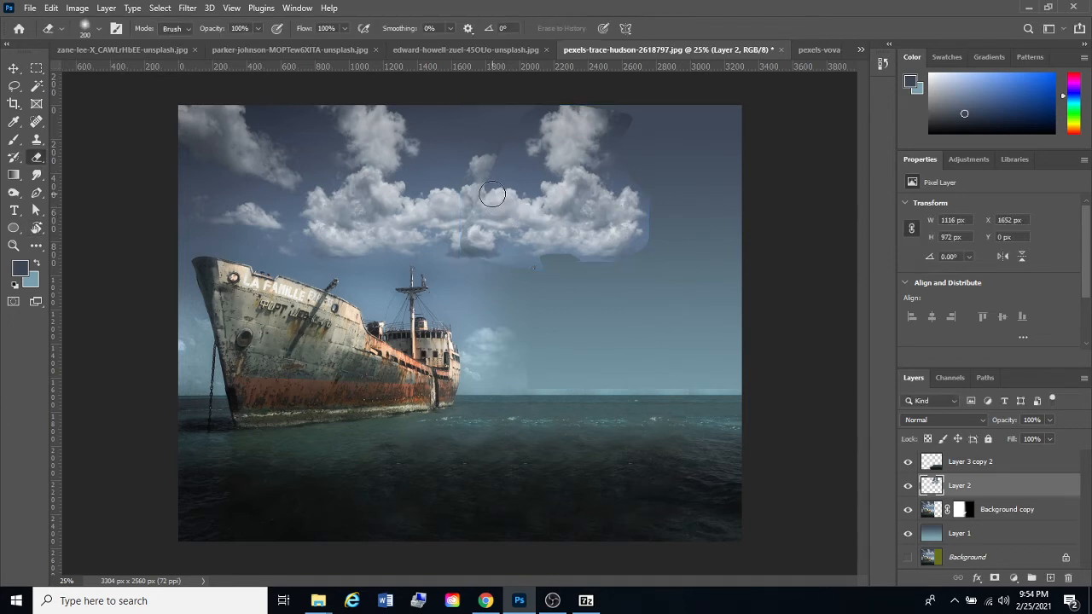
key("bracketright")
key("bracketright")
key("bracketright")
key("bracketright")
key("bracketright")
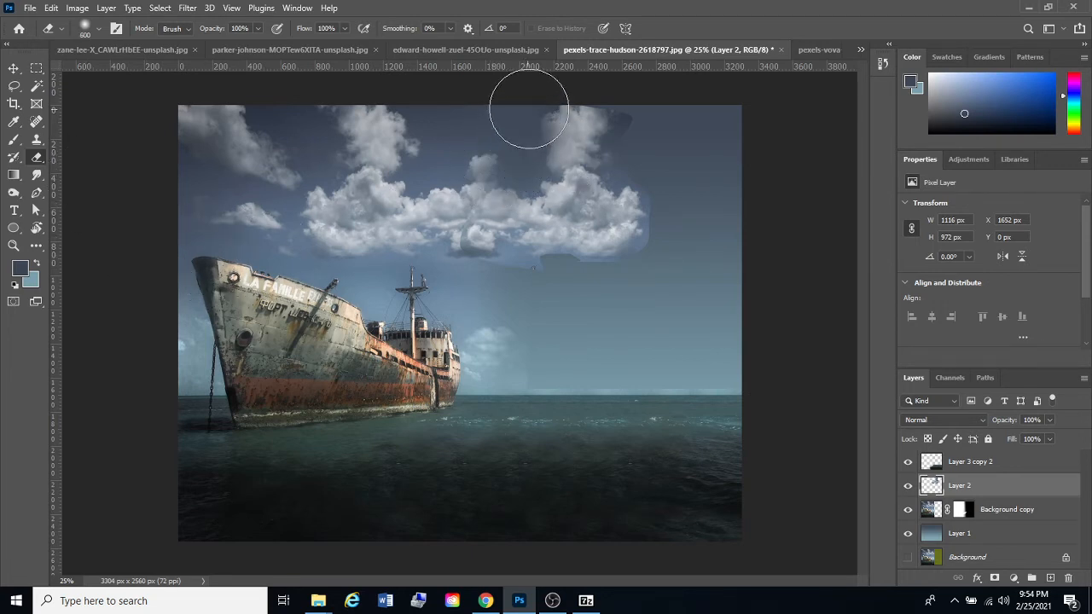
mouse_move(610, 108)
left_mouse_down()
mouse_move(665, 208)
mouse_move(647, 273)
mouse_move(461, 291)
mouse_move(453, 251)
mouse_move(488, 277)
mouse_move(560, 252)
mouse_move(570, 267)
mouse_move(635, 283)
mouse_move(652, 195)
mouse_move(624, 128)
mouse_move(618, 154)
mouse_move(570, 110)
mouse_move(657, 138)
mouse_move(602, 114)
mouse_move(703, 184)
mouse_move(594, 122)
mouse_move(628, 165)
mouse_move(600, 152)
mouse_move(620, 159)
mouse_move(573, 126)
left_mouse_up()
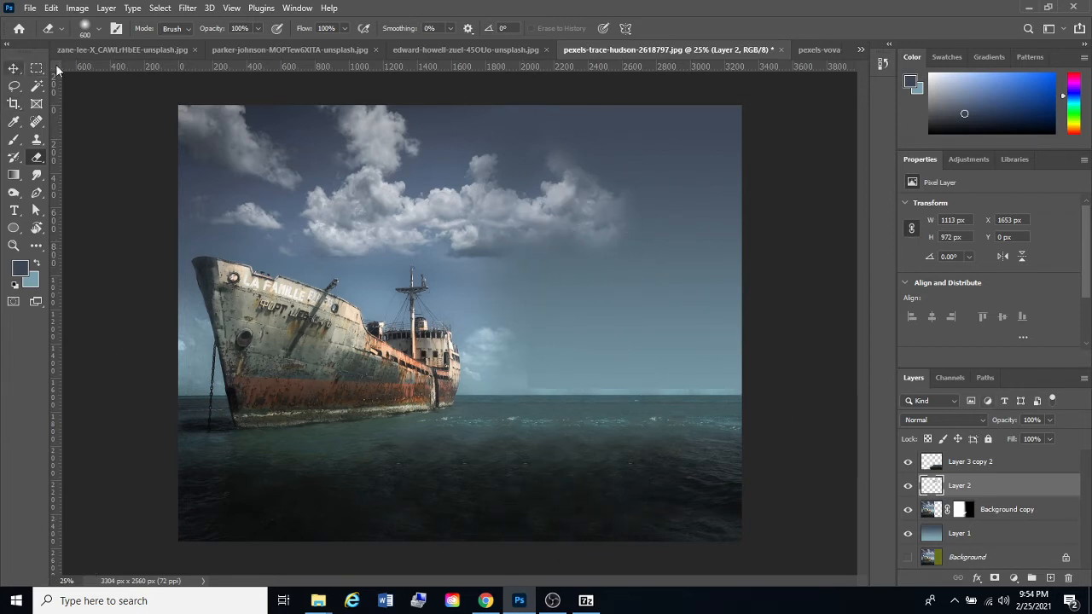
Duplicate the blended cloud layer, flip the copy horizontally, and place it lower in the sky at X 1751 px, Y 308 px.
left_click(14, 68)
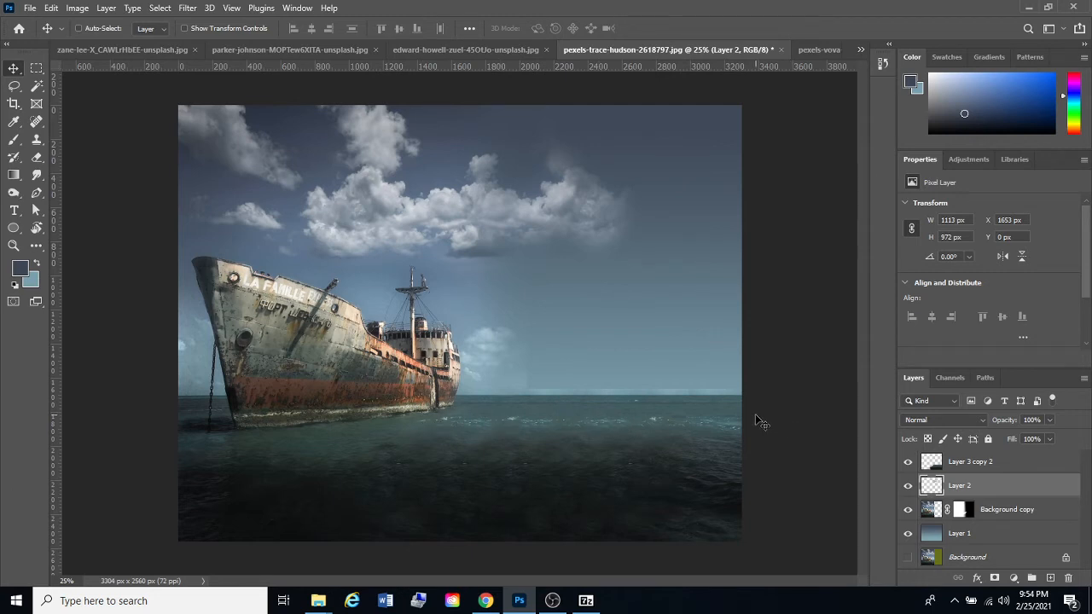
left_click_drag(574, 225, 522, 239)
key("ctrl+t")
right_click(616, 174)
left_click(682, 411)
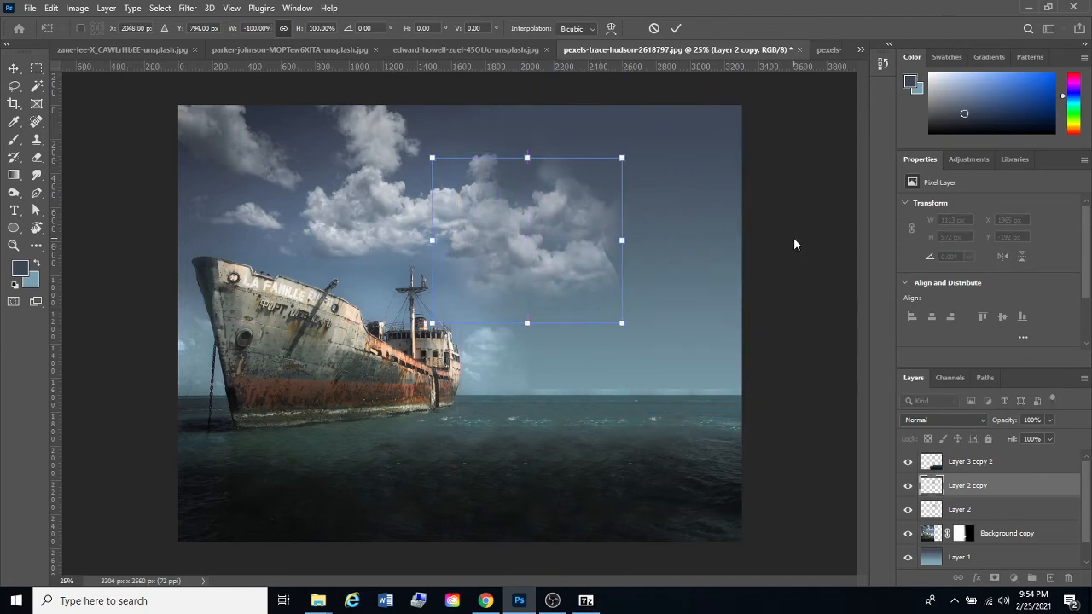
key("Return")
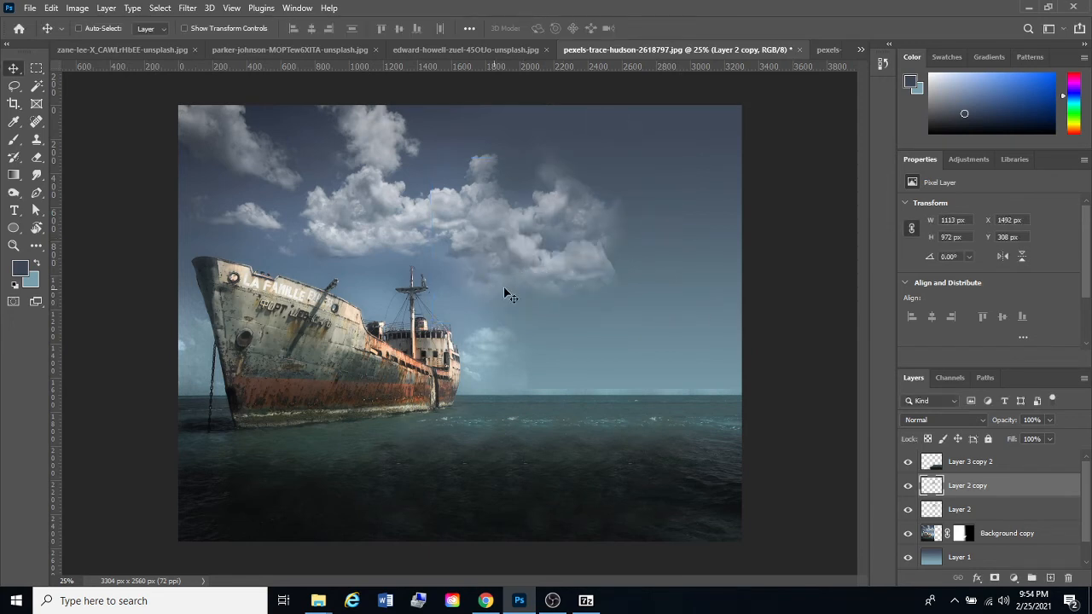
left_click_drag(504, 295, 568, 279)
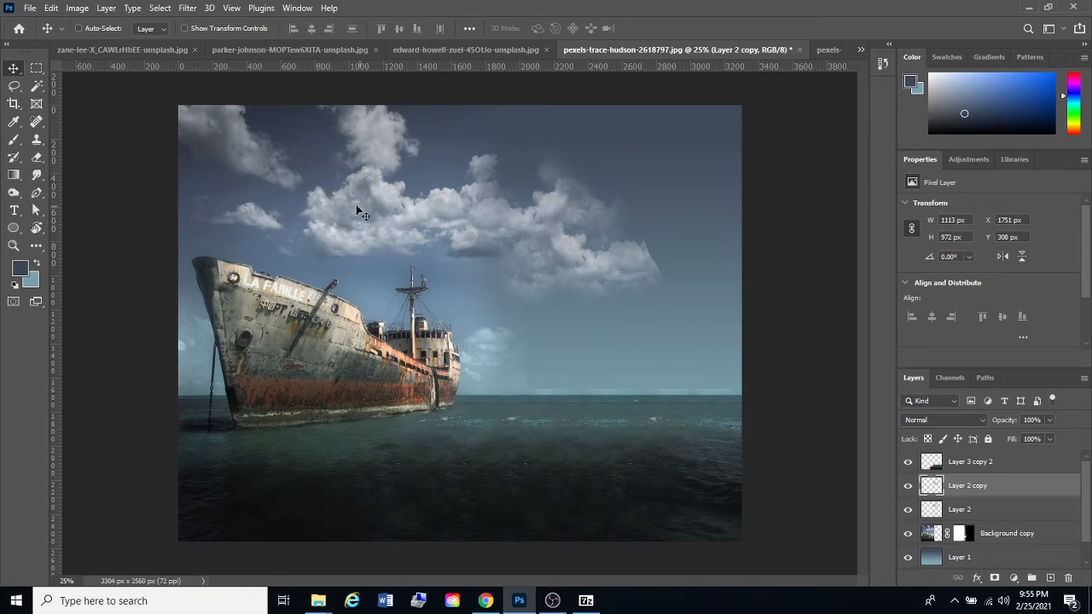
Switch to Chrome and search Morguefile for "Clouds".
left_click(486, 600)
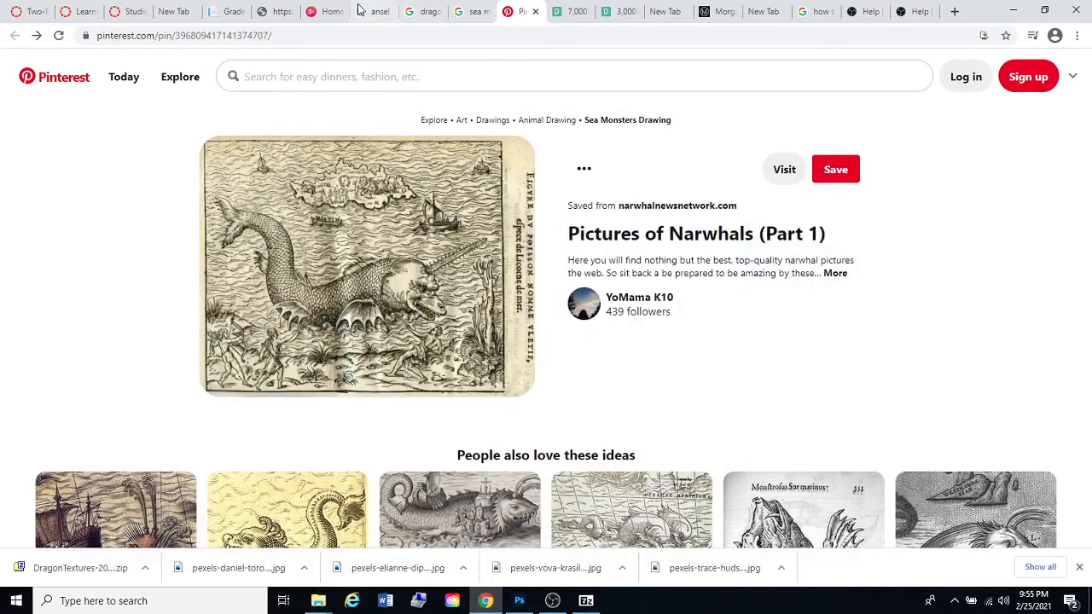
left_click(712, 11)
left_click(261, 121)
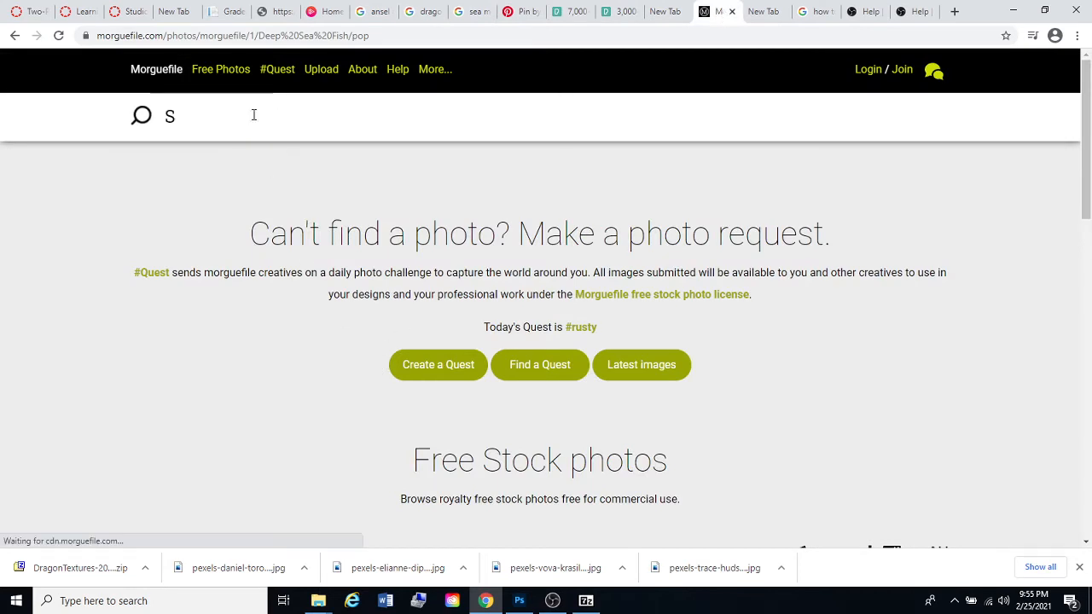
type("C")
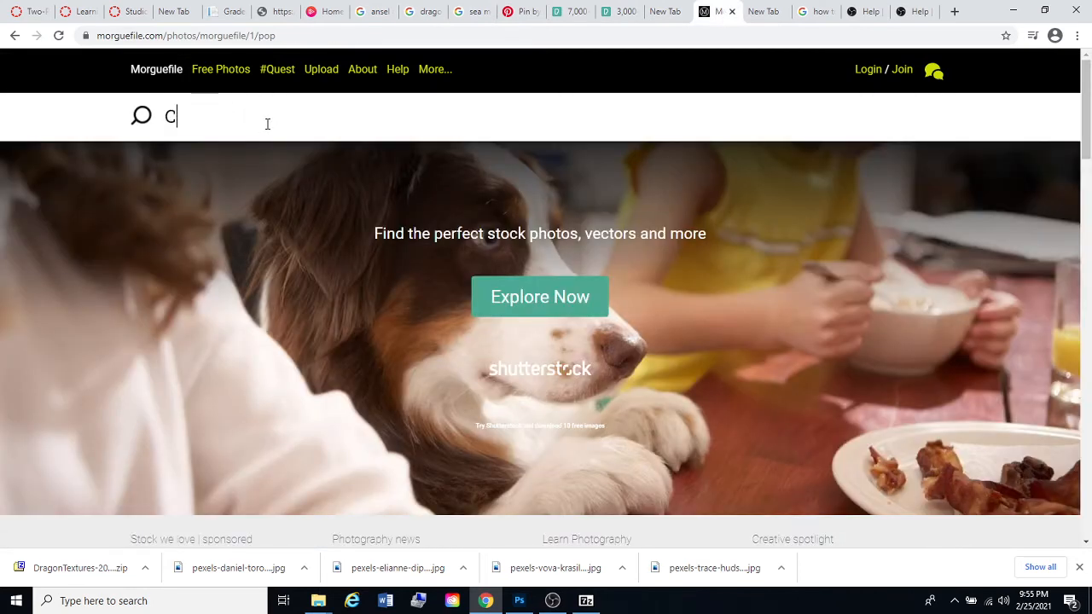
type("louds")
key("Return")
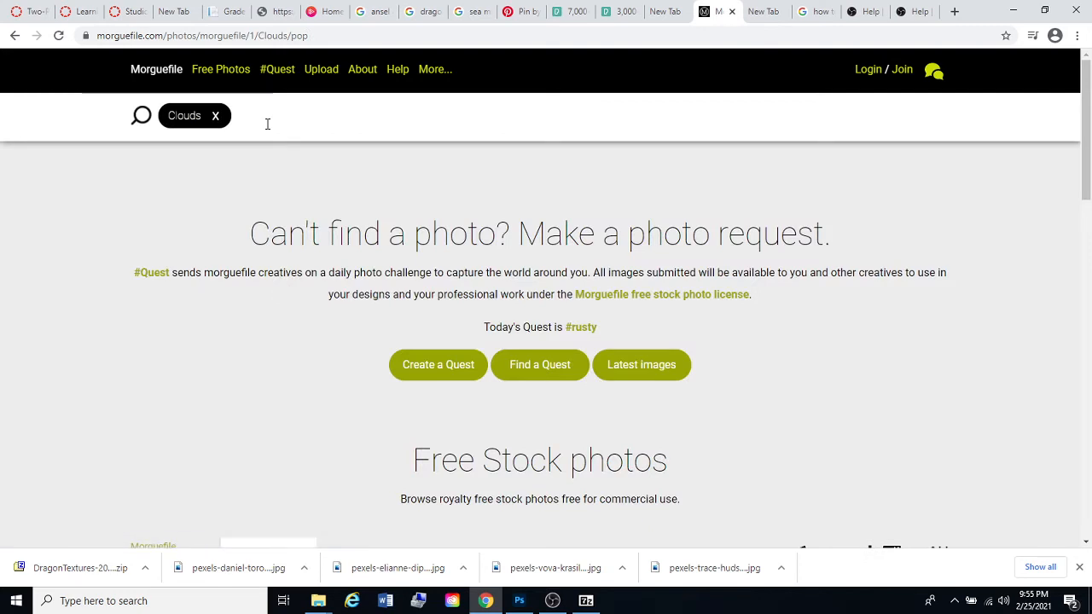
Browse Morguefile's free photos for usable clouds, preview the pink sunset sky over mountains, and return to Photoshop.
left_click(234, 72)
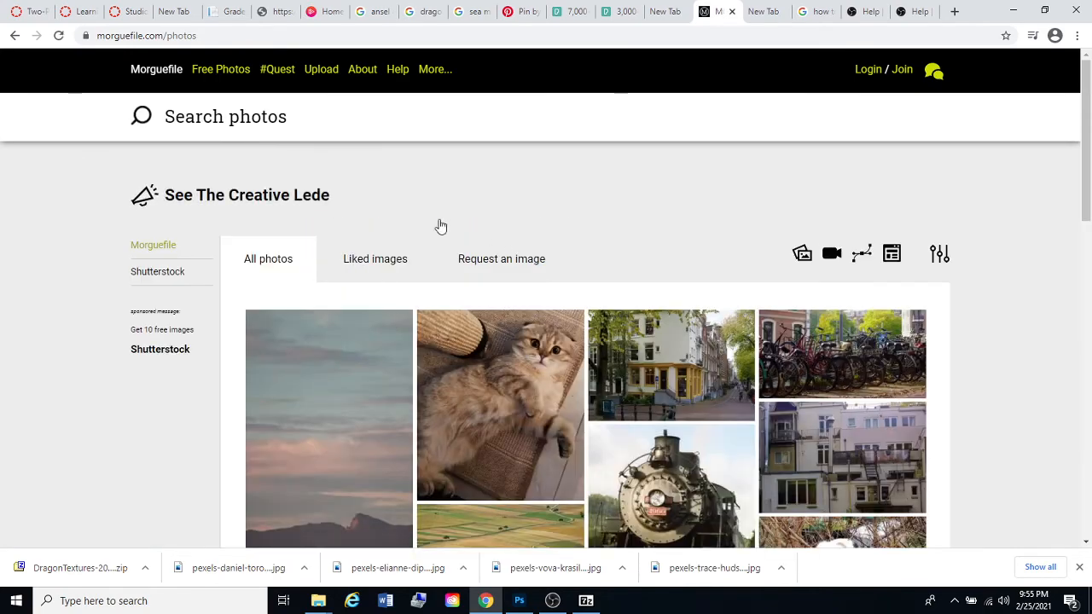
scroll(589, 271, "down", 7)
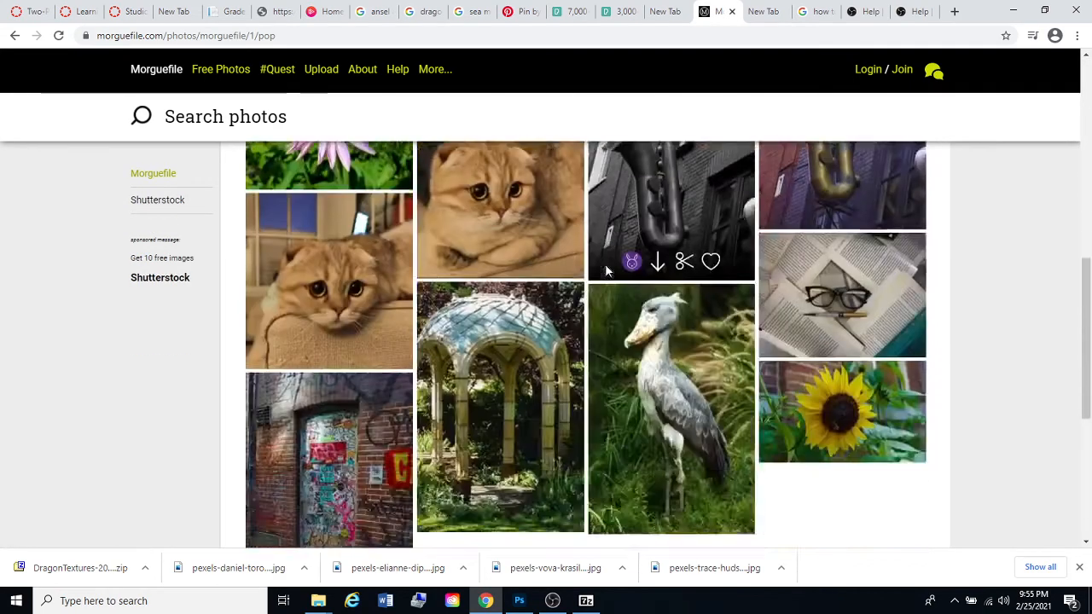
scroll(605, 263, "up", 7)
left_click(389, 401)
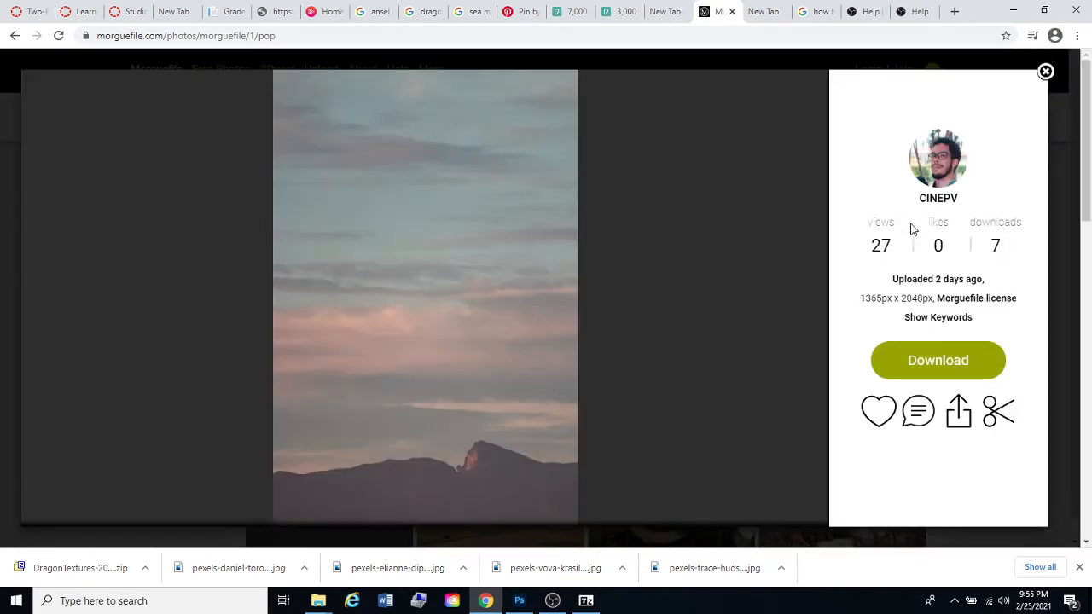
left_click(1044, 70)
scroll(492, 253, "down", 5)
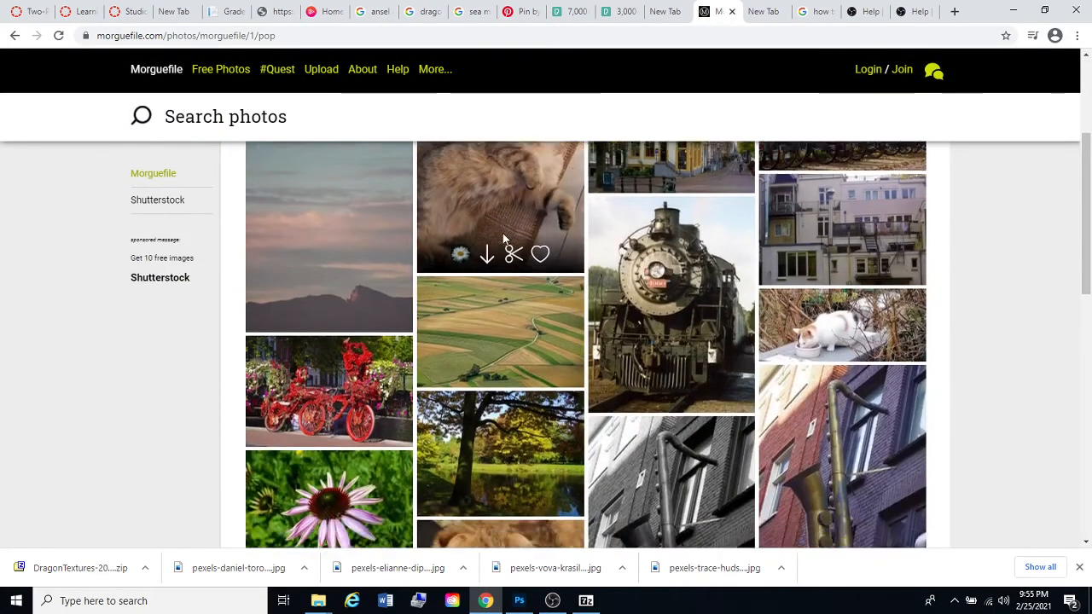
scroll(505, 221, "up", 3)
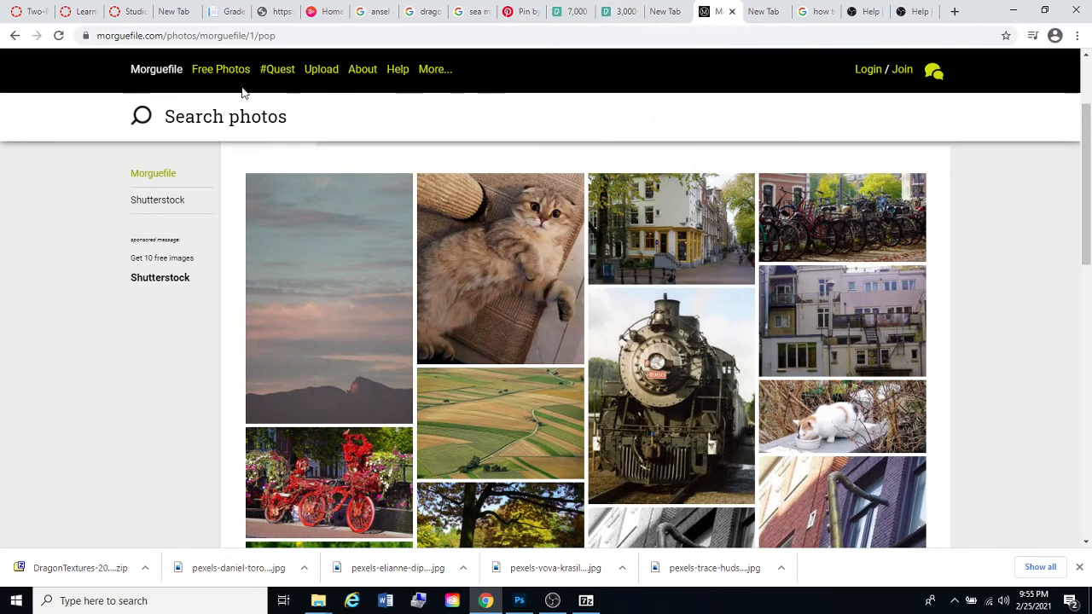
left_click(1013, 10)
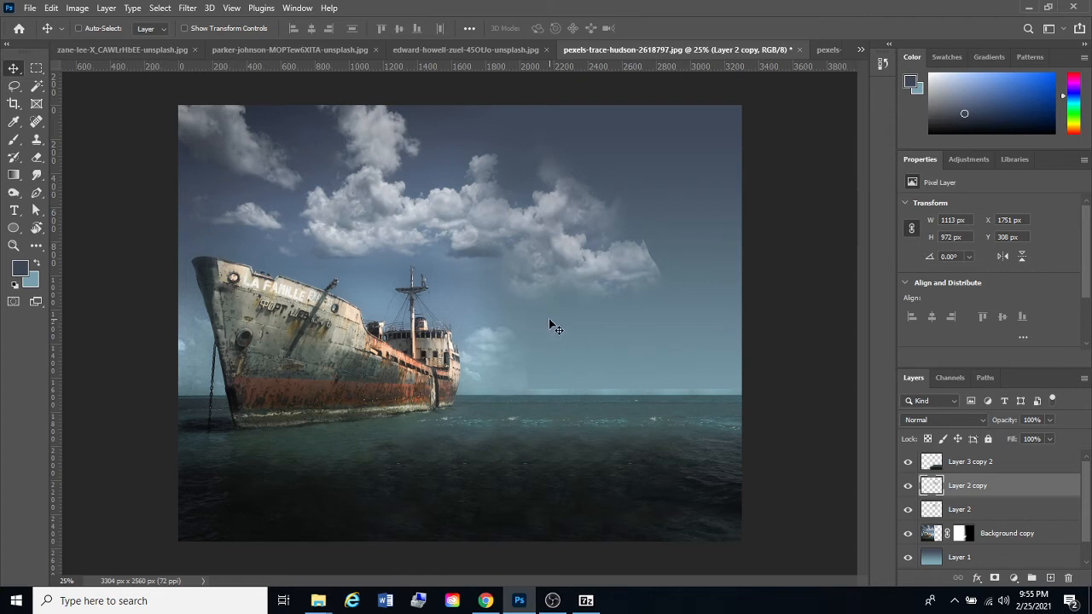
Add an empty layer at the top of the layer stack and set the foreground colour to light grey.
left_click(1050, 578)
left_click_drag(973, 493, 986, 463)
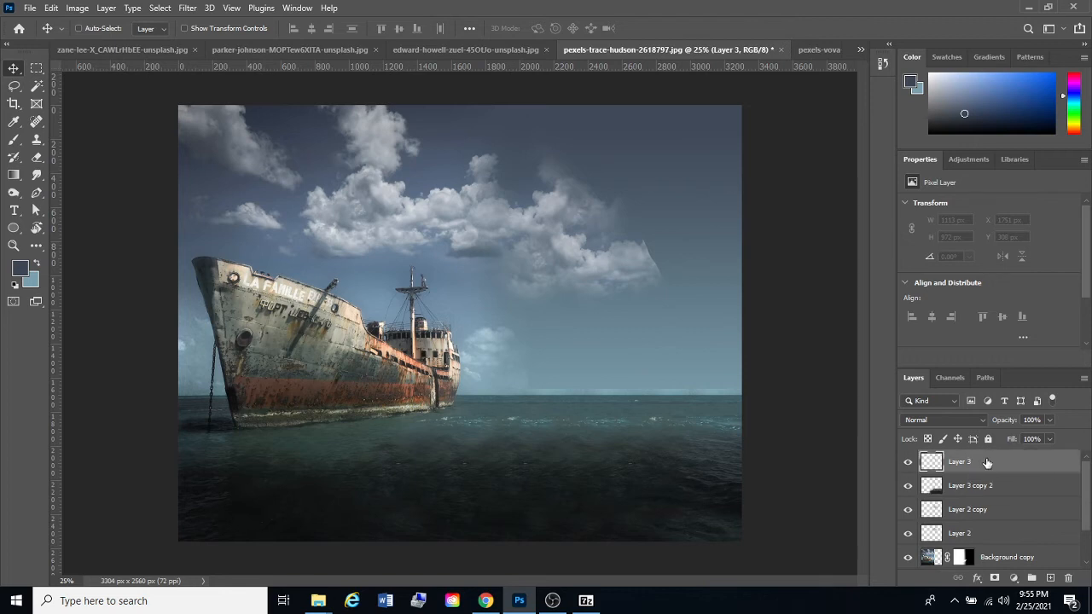
left_click(16, 287)
left_click(20, 270)
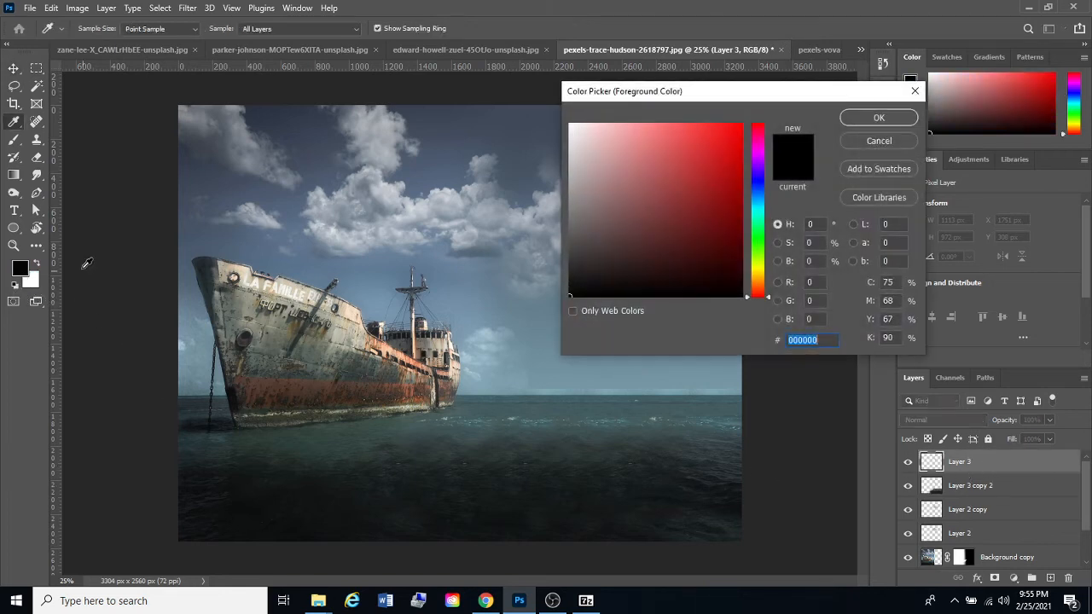
left_click_drag(611, 175, 557, 152)
left_click(879, 119)
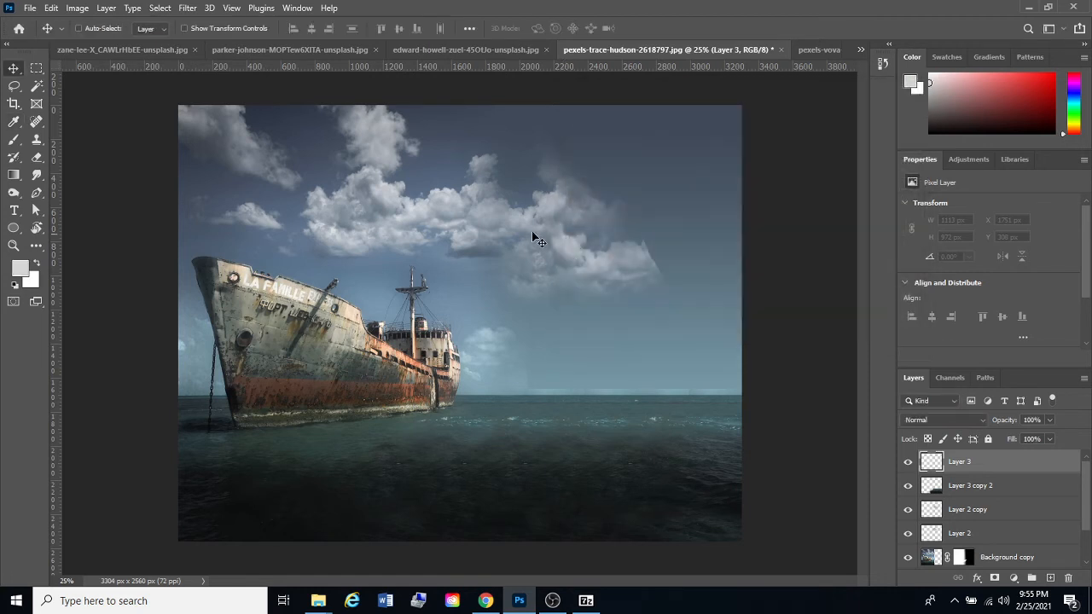
Paint a soft light grey puff in the open sky beside the clouds with a 500 px brush.
key("b")
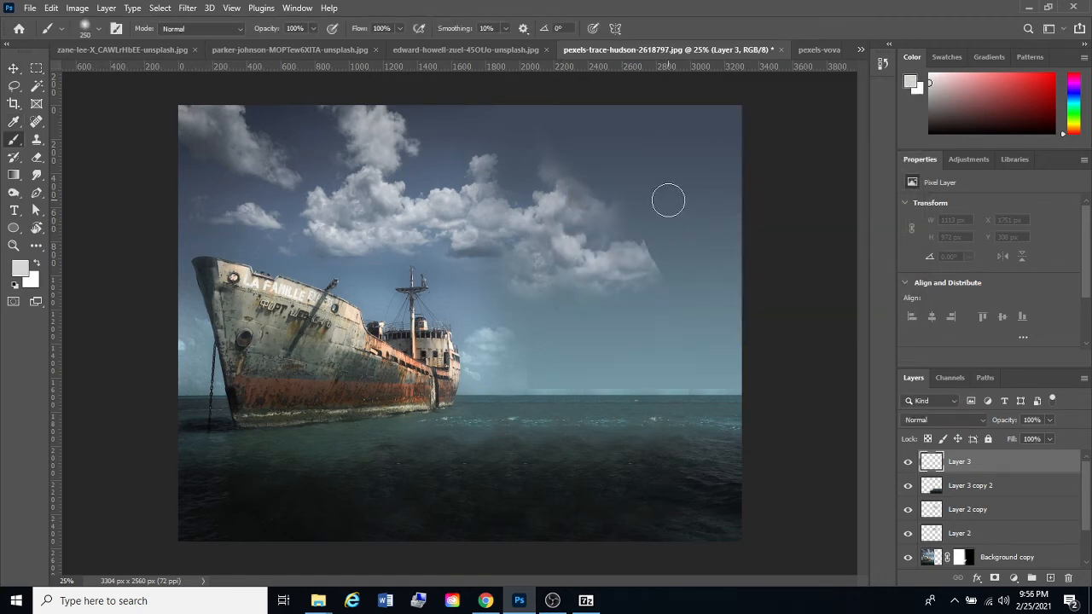
key("bracketright")
key("bracketright")
key("bracketright")
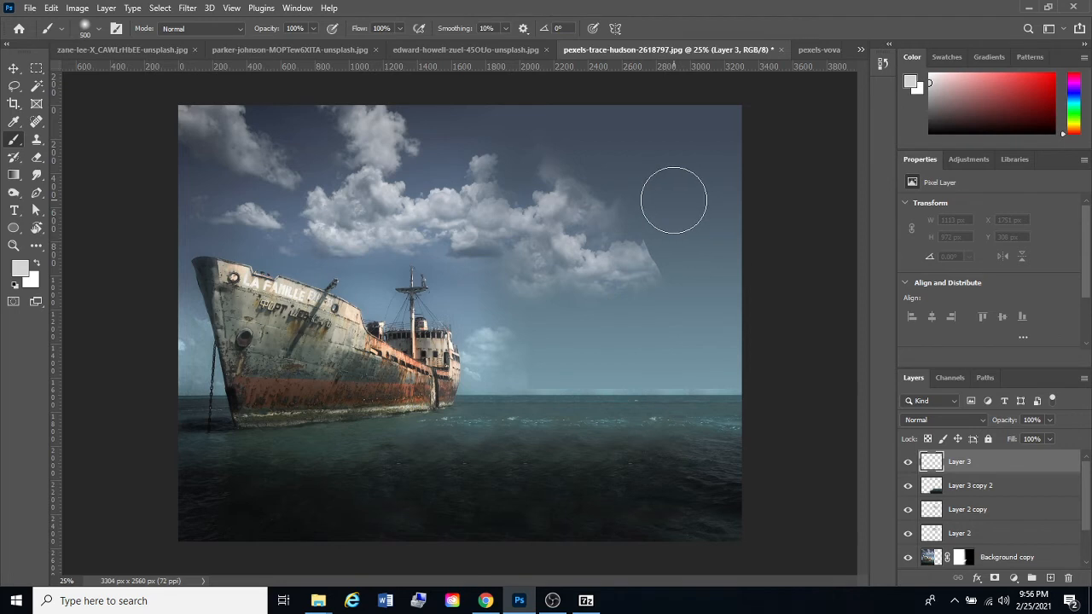
left_click(672, 198)
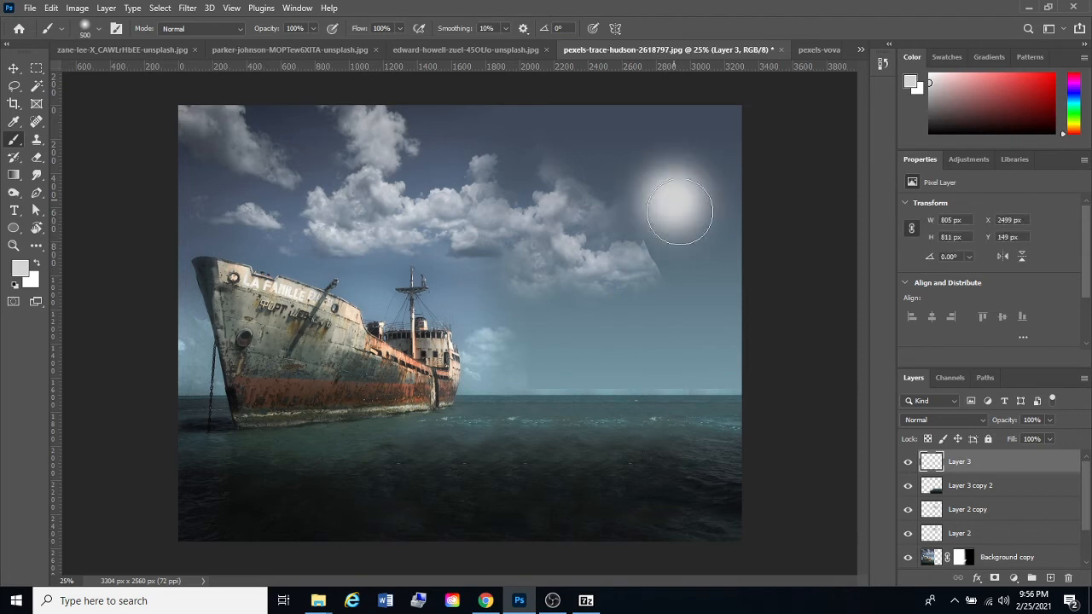
Darken the painted puff with Hue/Saturation by setting Lightness to -22.
left_click(14, 195)
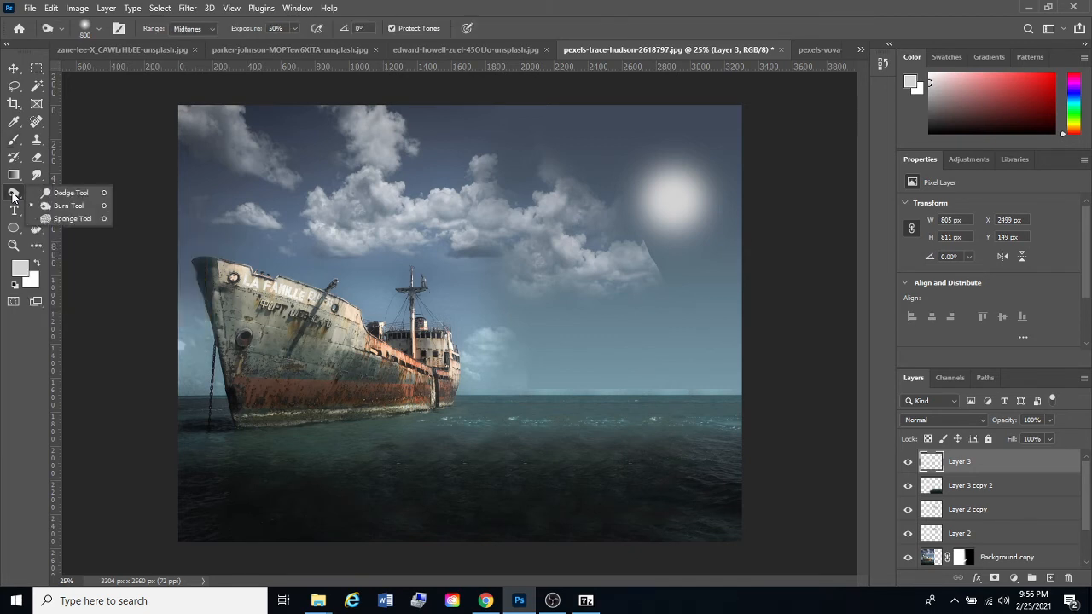
left_click(60, 196)
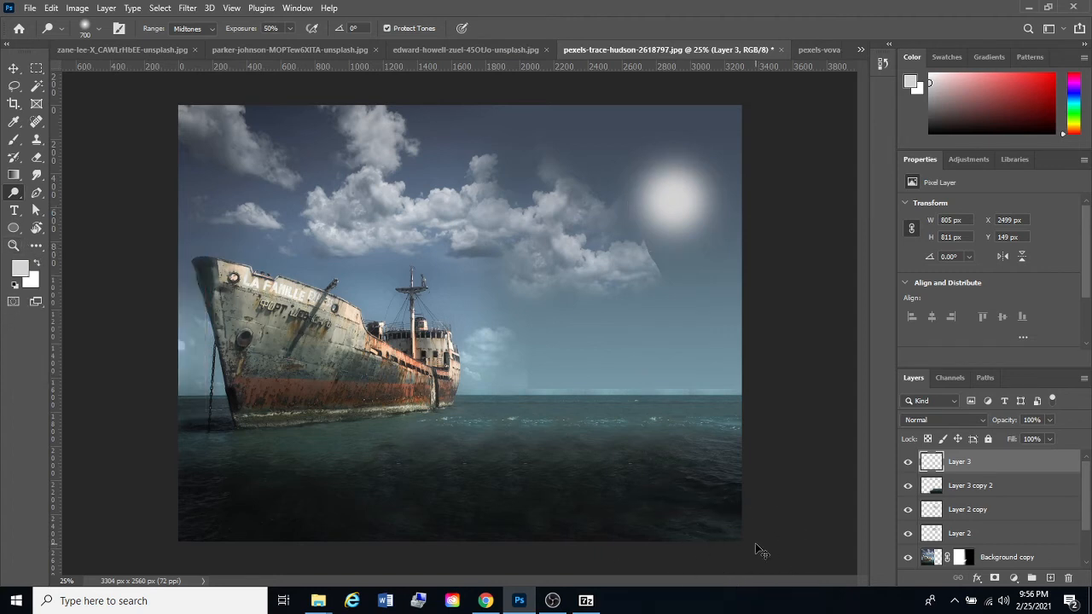
key("ctrl+u")
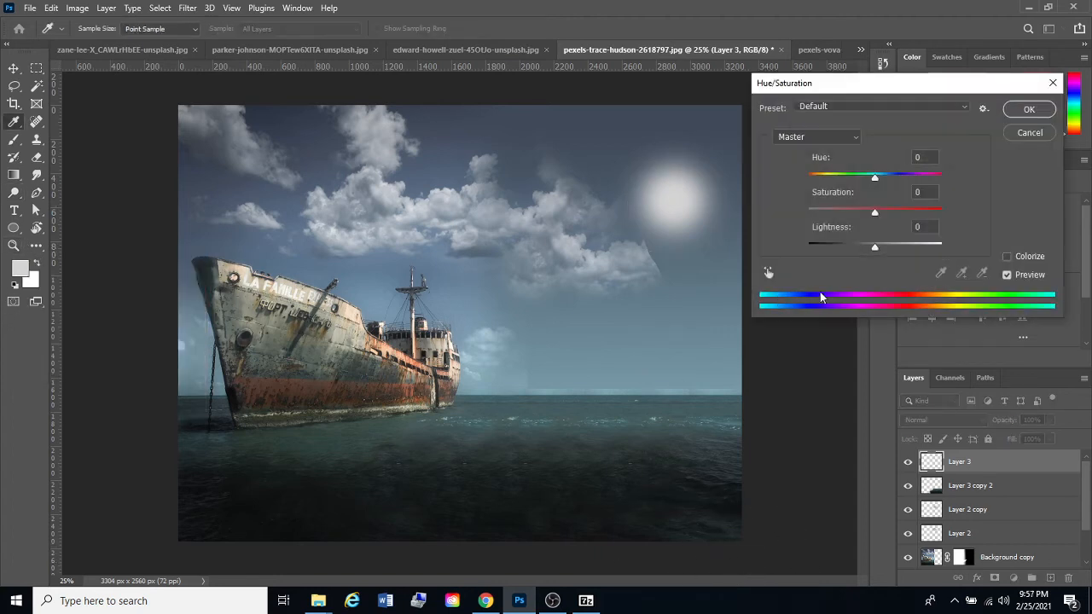
left_click_drag(877, 249, 857, 249)
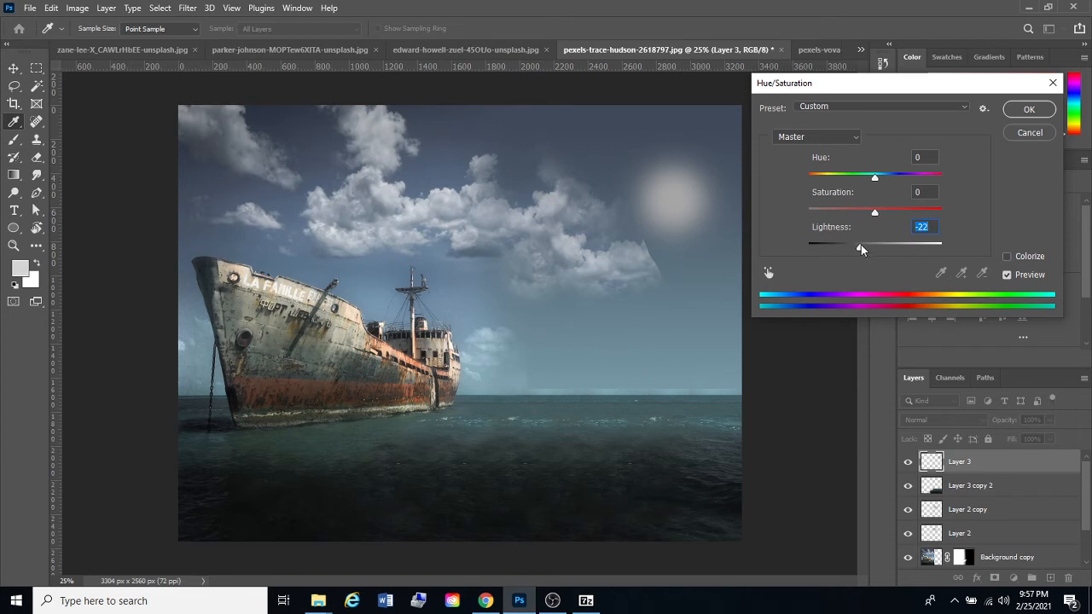
left_click(1028, 109)
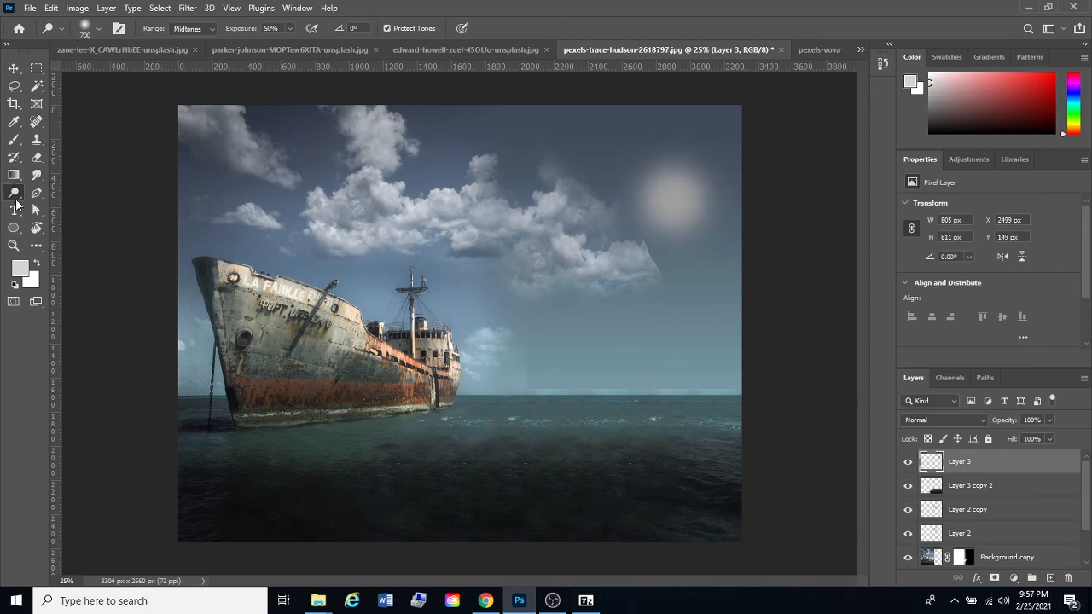
Dodge the upper centre of the puff and burn its lower edge, using Midtones at 50% exposure.
mouse_move(671, 165)
left_mouse_down()
mouse_move(687, 158)
mouse_move(708, 174)
mouse_move(675, 188)
left_mouse_up()
key("bracketleft")
key("bracketleft")
key("bracketleft")
key("bracketleft")
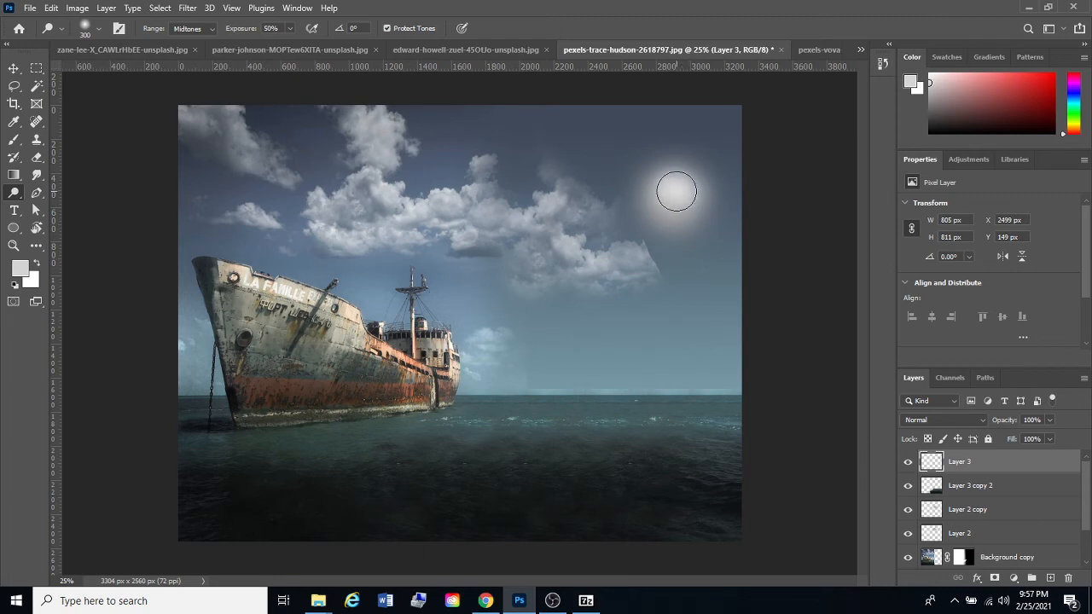
right_click(14, 194)
left_click(53, 208)
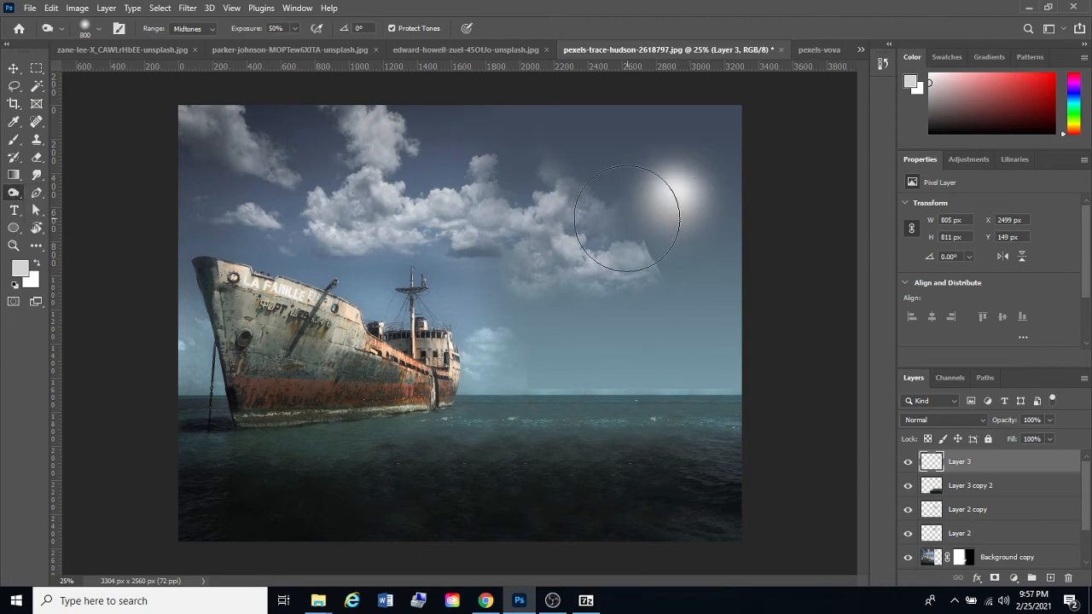
mouse_move(623, 217)
left_mouse_down()
mouse_move(692, 256)
mouse_move(741, 225)
left_mouse_up()
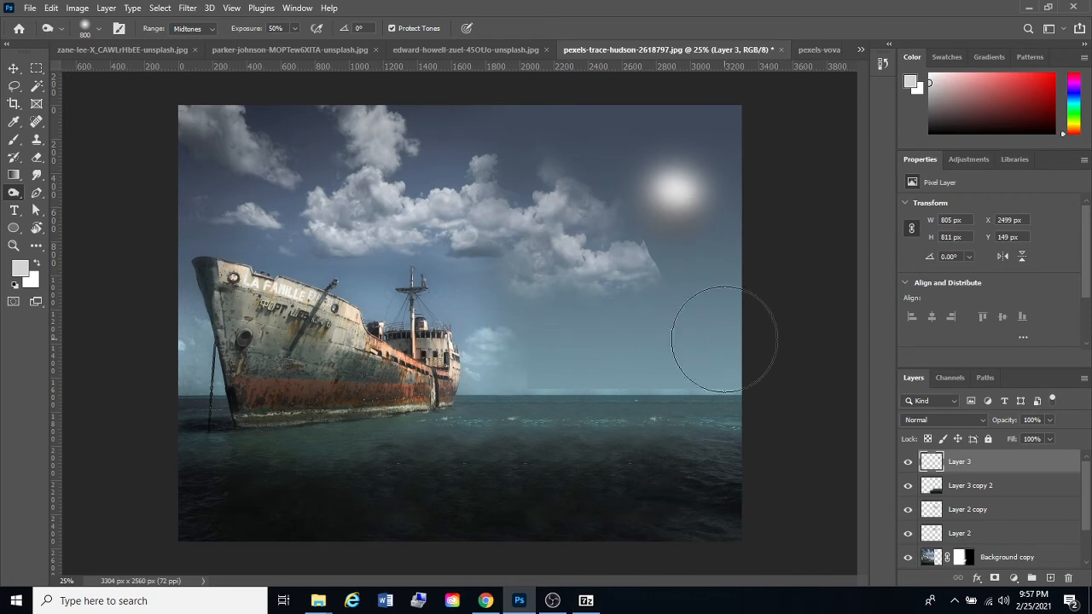
Shift the puff closer to the clouds and colorize it with Hue 189, Saturation 14 and Lightness -3.
left_click(14, 68)
left_click_drag(636, 201, 680, 223)
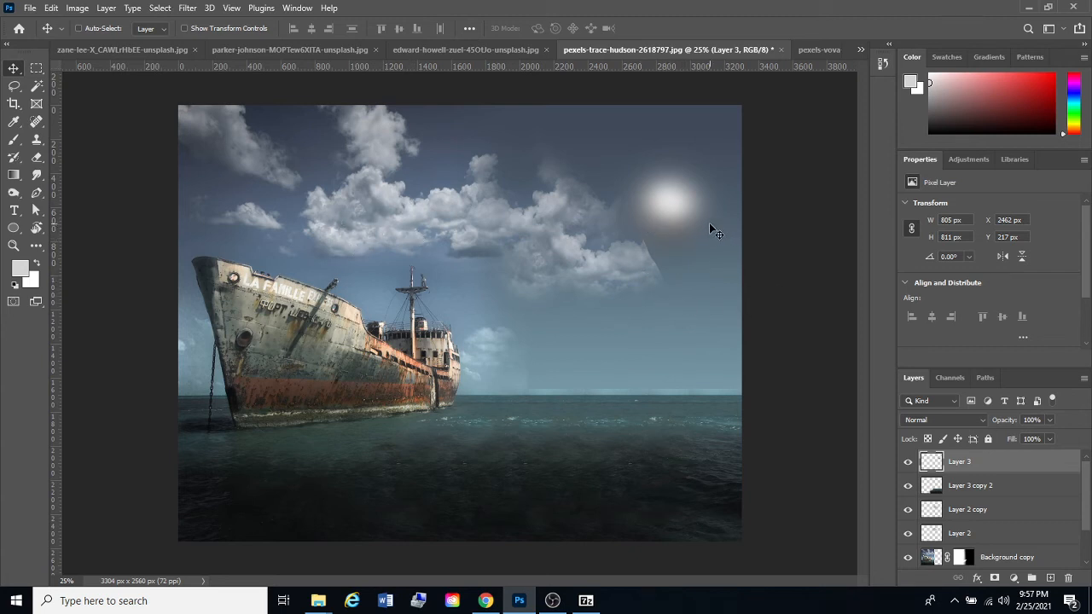
left_click_drag(685, 214, 665, 197)
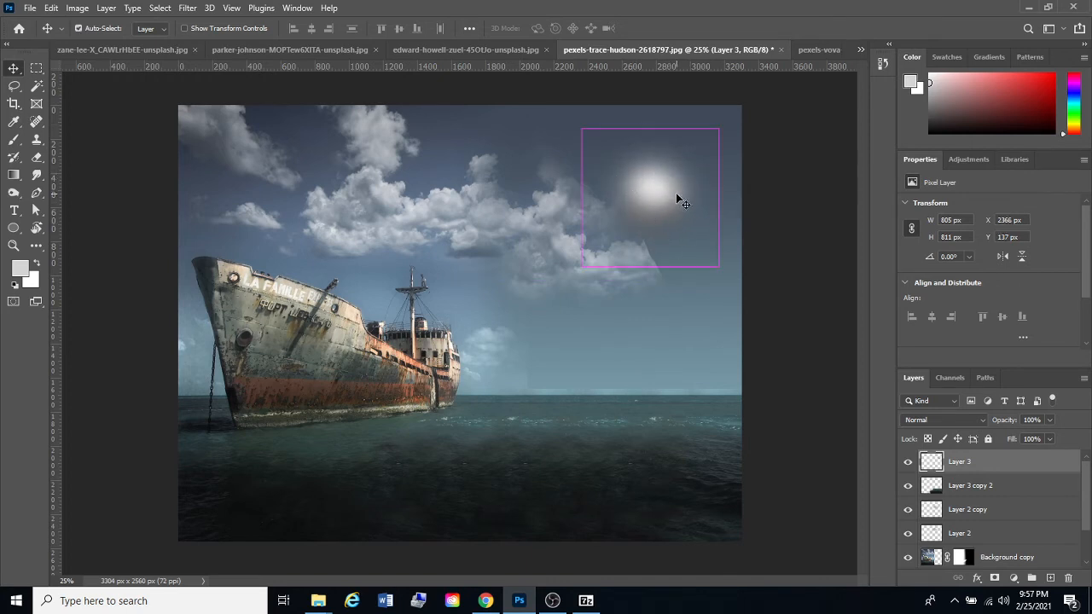
key("ctrl+u")
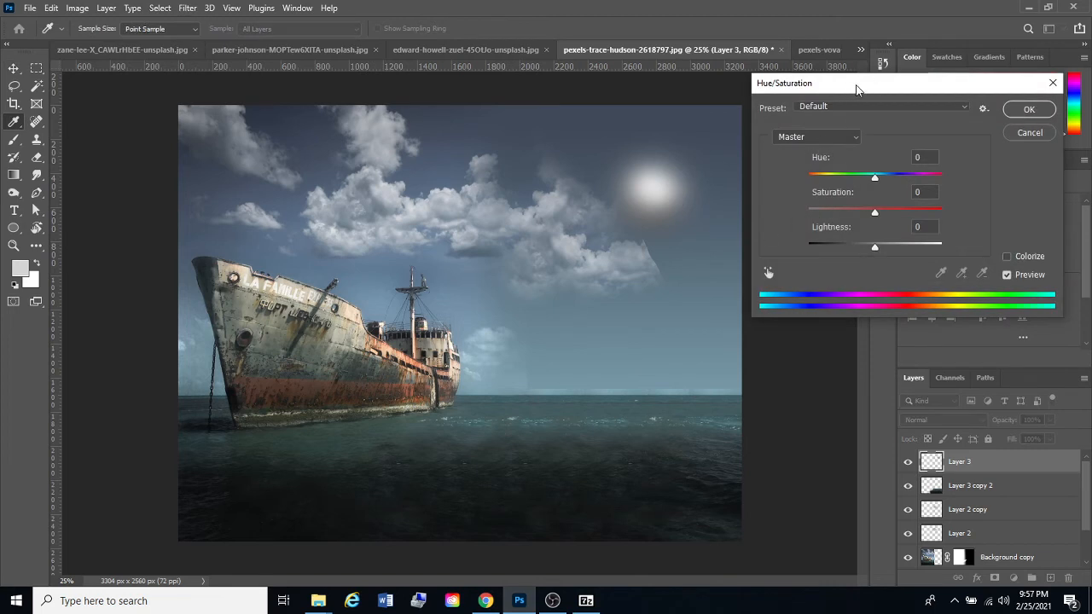
left_click(1007, 257)
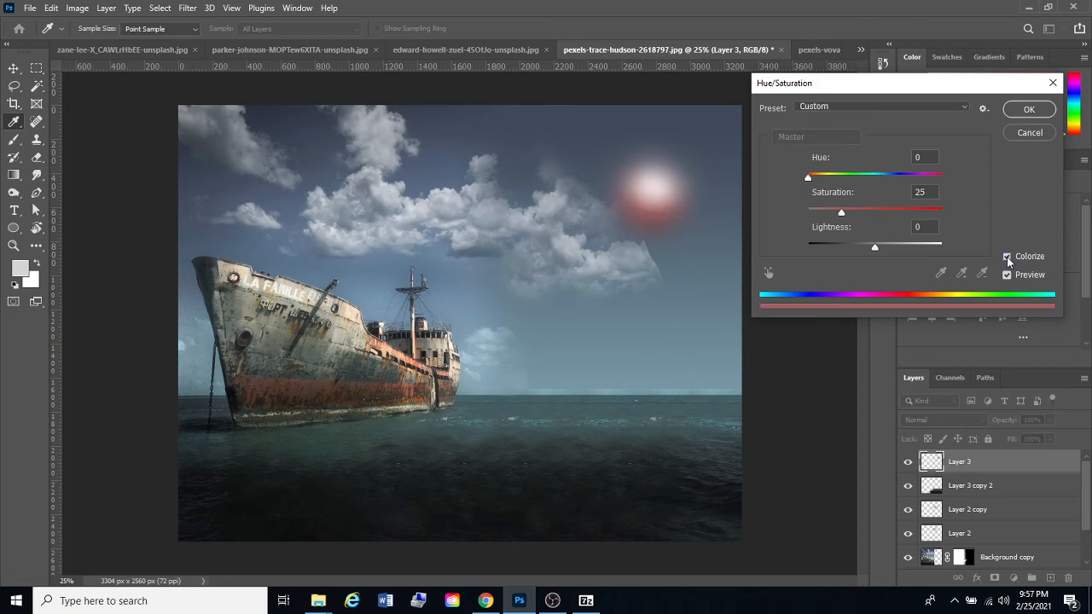
left_click_drag(811, 181, 828, 212)
mouse_move(874, 246)
left_mouse_down()
mouse_move(862, 247)
mouse_move(875, 243)
left_mouse_up()
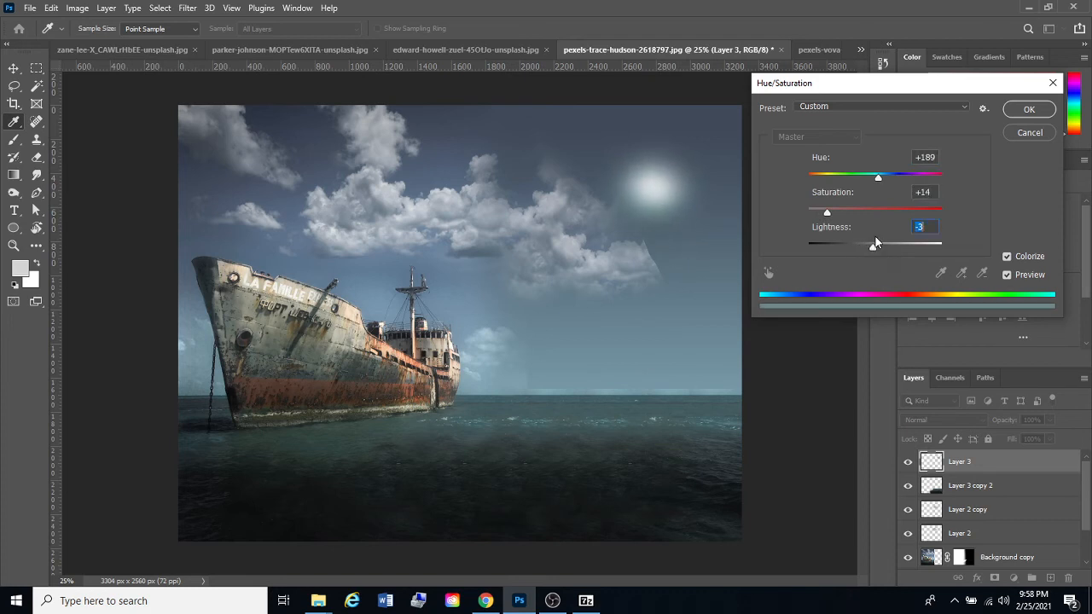
left_click(1021, 115)
Move the puff to X 2462 px, Y 101 px and lower its layer fill to 49%.
mouse_move(690, 168)
left_mouse_down()
mouse_move(687, 180)
mouse_move(700, 175)
mouse_move(689, 181)
left_mouse_up()
left_click_drag(599, 188, 620, 180)
left_click(1050, 438)
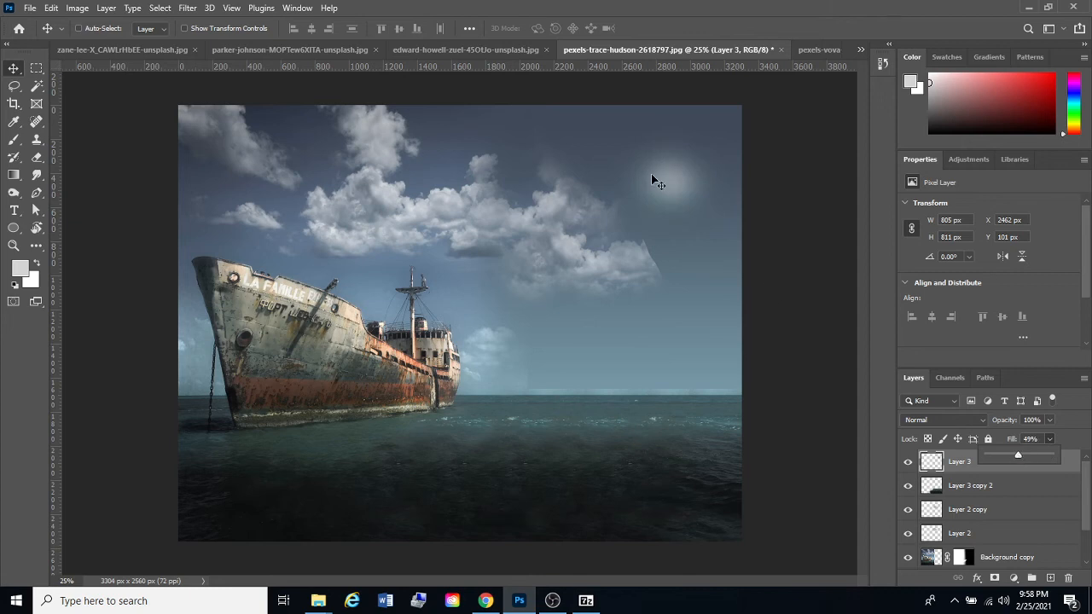
Duplicate the puff several times over the clouds' hard edge and scale the newest copy to 485 × 489 px at X 2578 px, Y 550 px.
left_click_drag(650, 182, 665, 262)
left_click_drag(665, 259, 665, 222)
left_click_drag(664, 230, 613, 247)
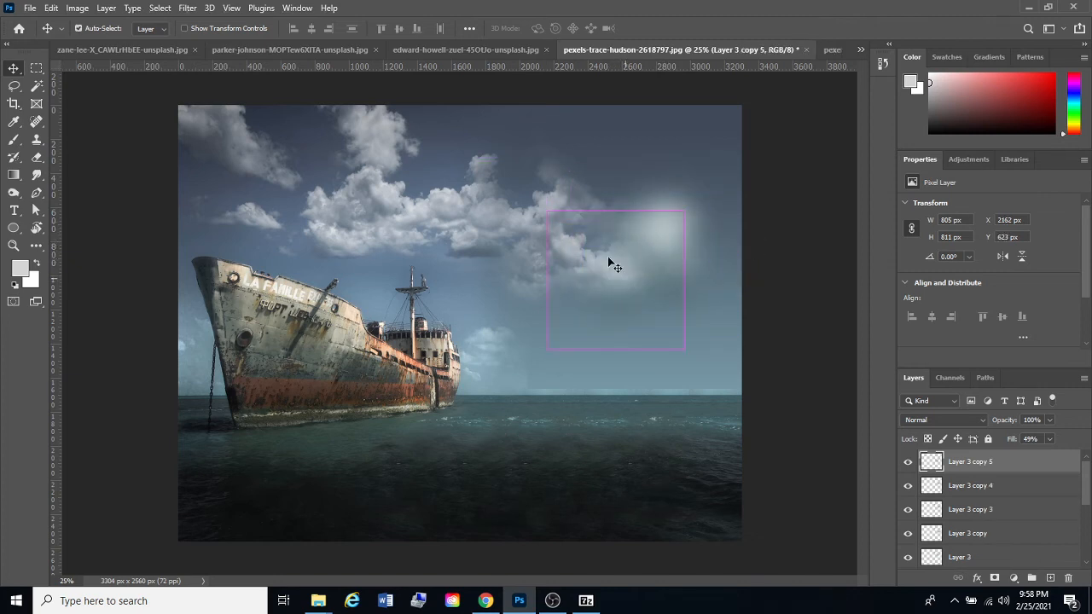
key("ctrl+t")
left_click_drag(548, 212, 602, 265)
left_click_drag(660, 315, 684, 235)
key("Return")
Darken the scaled puff copy slightly with Curves, mapping input 158 to output 148.
key("ctrl+m")
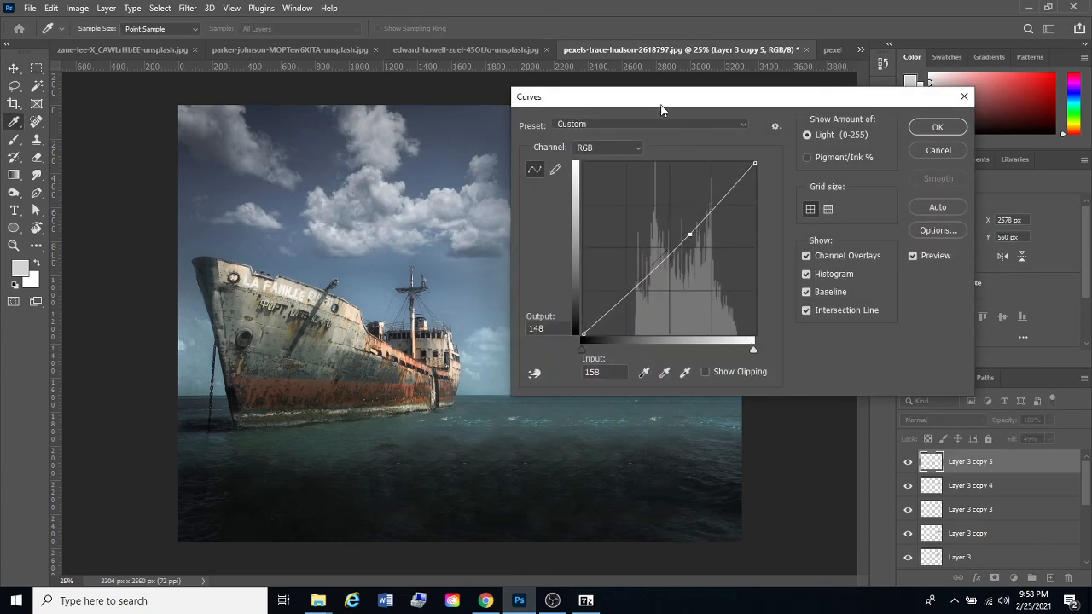
left_click_drag(662, 107, 267, 114)
left_click(541, 144)
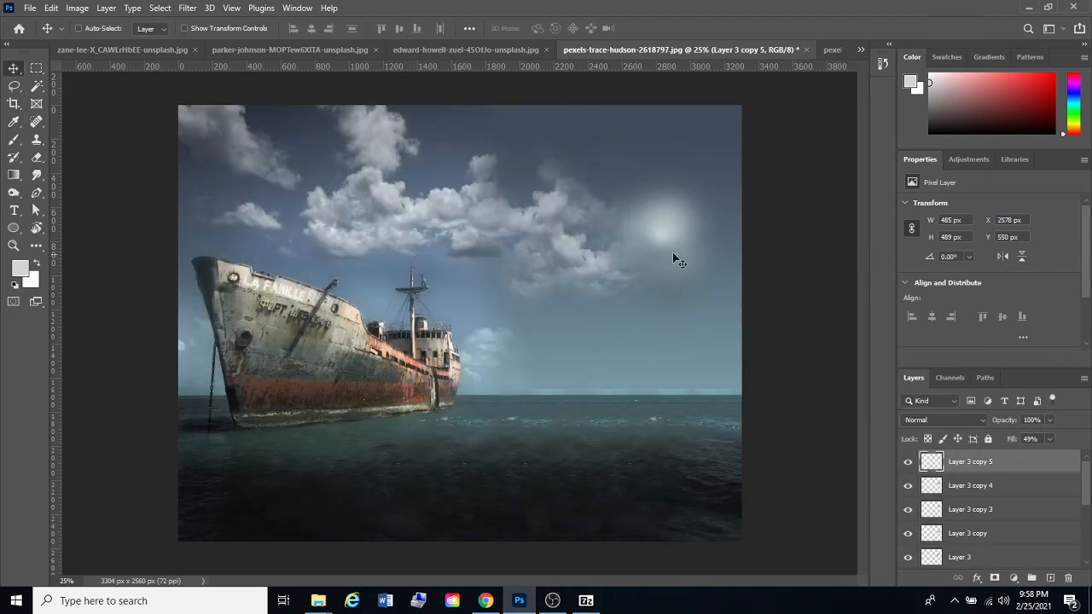
Add more puff copies along the cloud's lower edge, enlarging the newest to 592 × 597 px at X 2675 px, Y 776 px.
left_click_drag(673, 254, 699, 281, "alt")
key("ctrl+t")
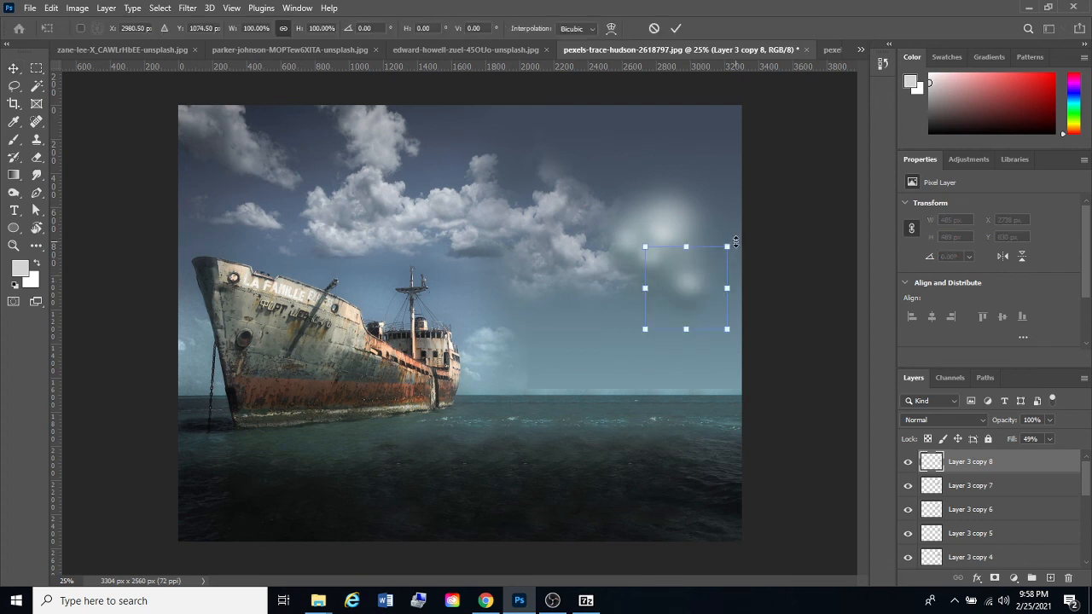
left_click_drag(735, 242, 737, 232)
mouse_move(698, 282)
left_mouse_down()
mouse_move(697, 262)
mouse_move(715, 291)
mouse_move(735, 277)
mouse_move(707, 235)
mouse_move(679, 292)
left_mouse_up()
key("Return")
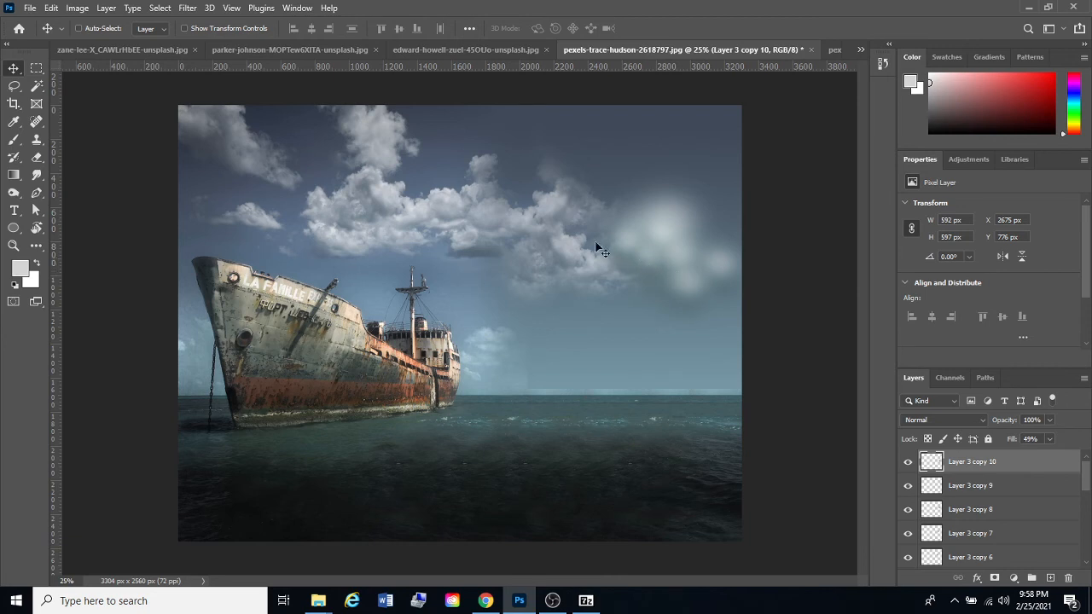
Duplicate the enlarged puff twice within the cloud and scale the last copy to 502 × 507 px at X 2610 px, Y 651 px.
left_click_drag(731, 291, 744, 239, "alt")
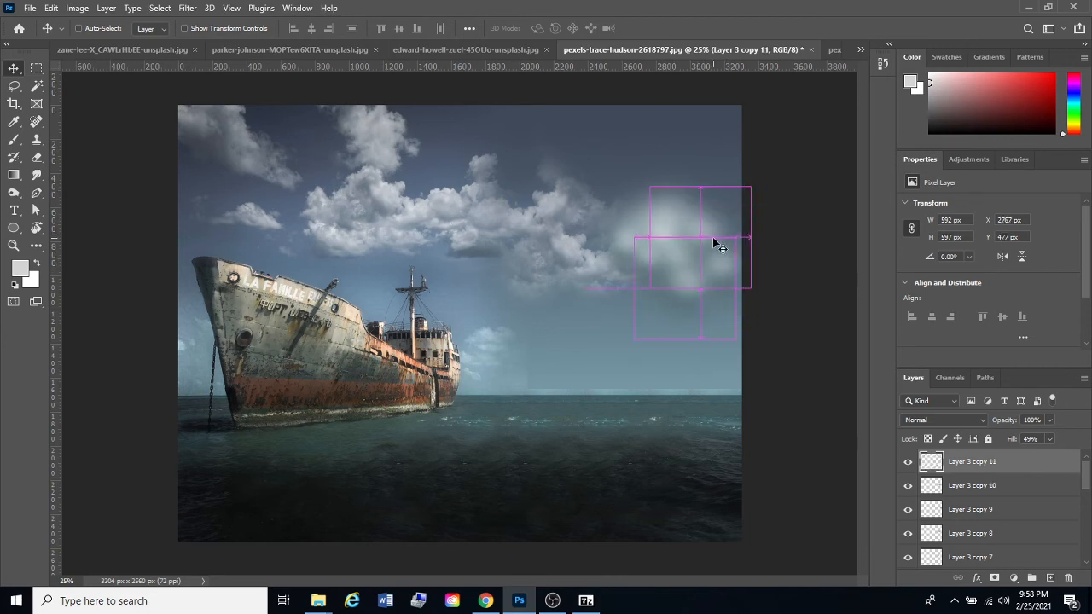
left_click_drag(661, 271, 641, 285, "alt")
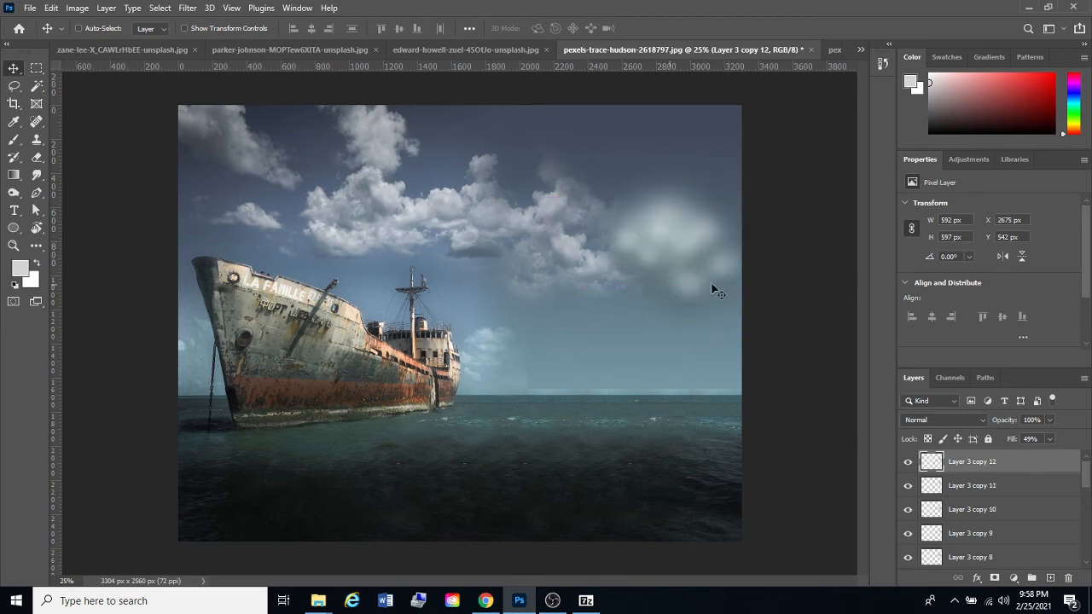
key("ctrl+t")
left_click_drag(734, 199, 695, 214)
key("Return")
Darken the newest puff copy with Curves, mapping input 161 to output 137.
key("ctrl+m")
left_click(287, 250)
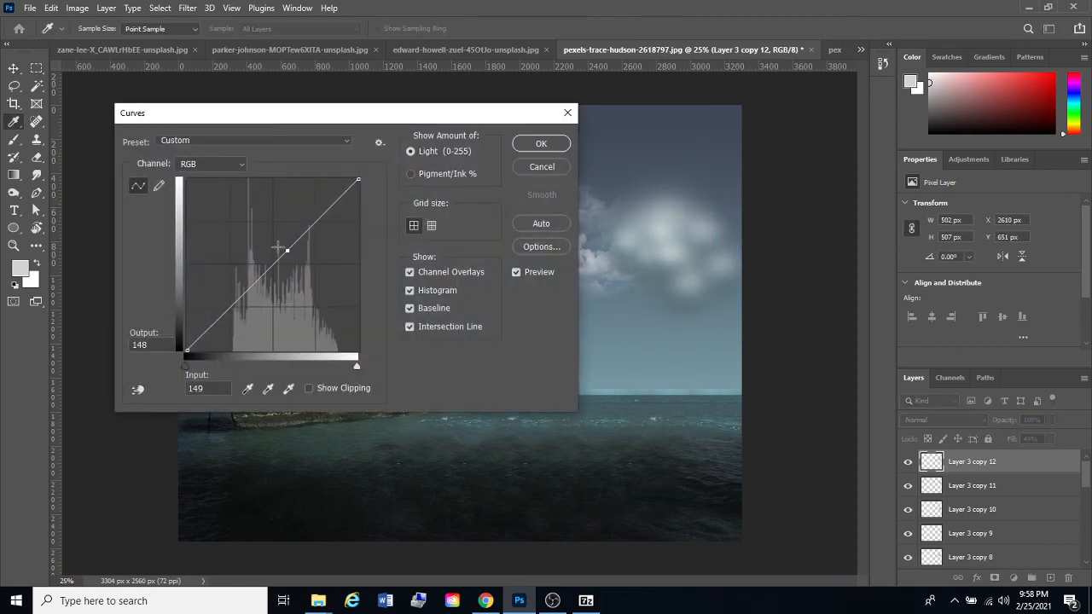
left_click_drag(287, 251, 295, 258)
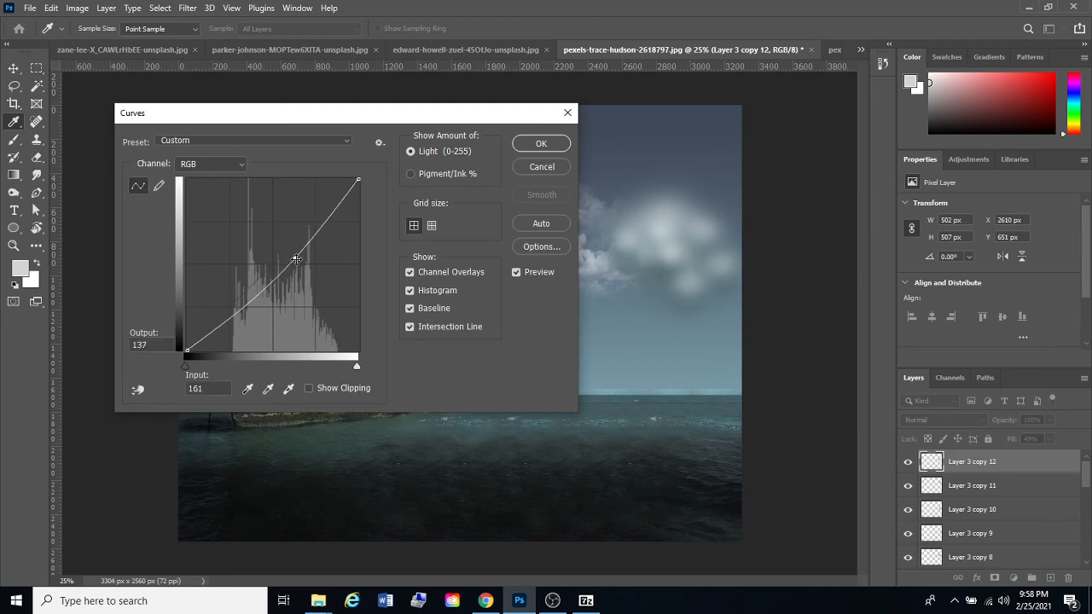
left_click(543, 143)
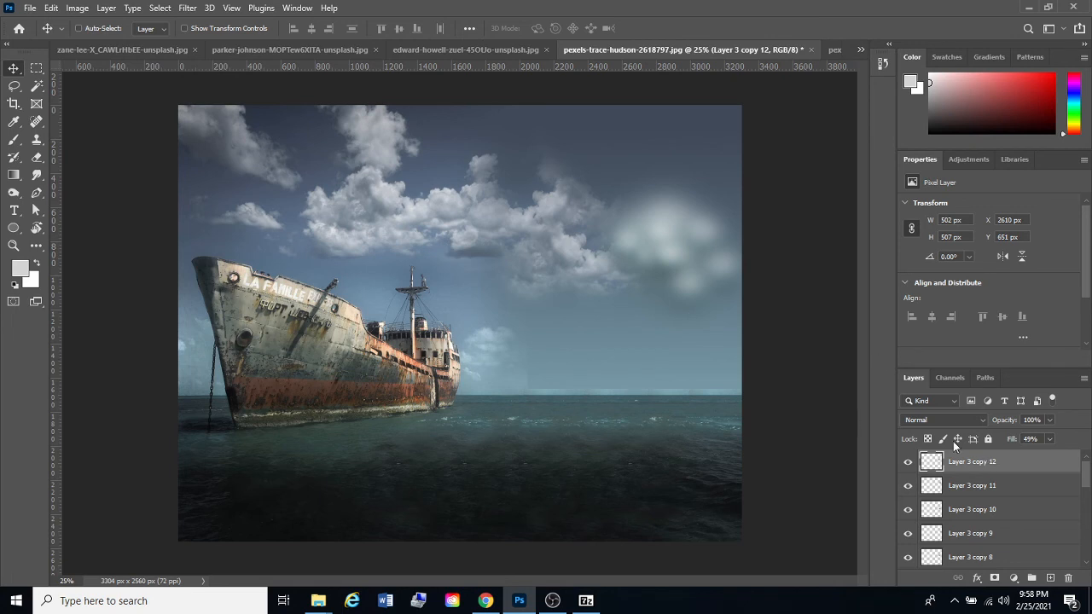
Reduce the fill of the puff on Layer 3 copy 10.
left_click(981, 506)
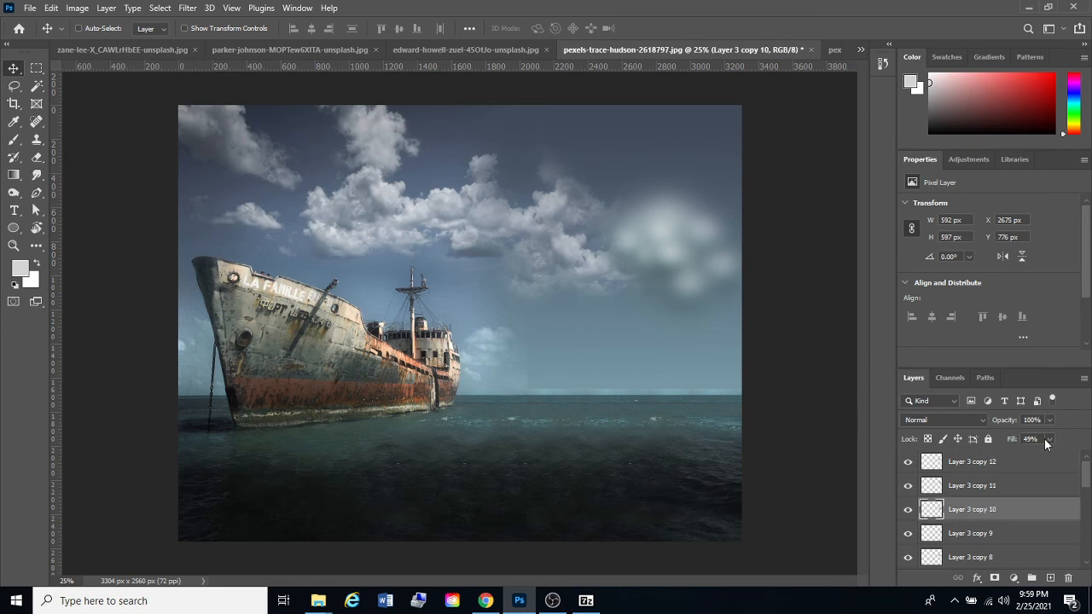
left_click_drag(1033, 452, 1036, 452)
mouse_move(682, 287)
left_mouse_down()
mouse_move(421, 336)
mouse_move(681, 286)
left_mouse_up()
left_click(980, 460)
scroll(985, 484, "down", 2)
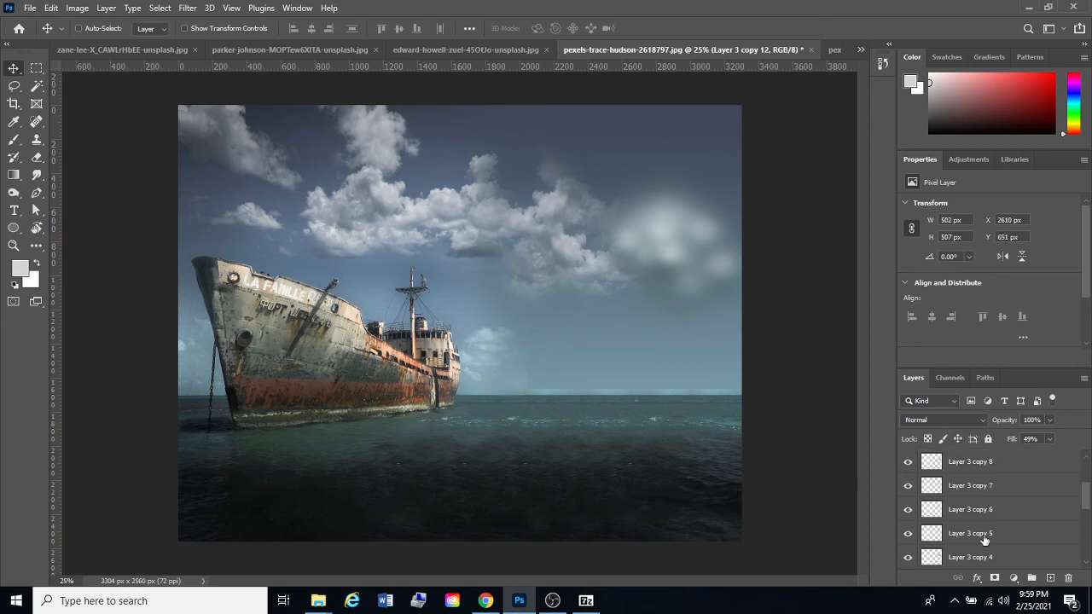
left_click(977, 544, "shift")
scroll(980, 549, "down", 1)
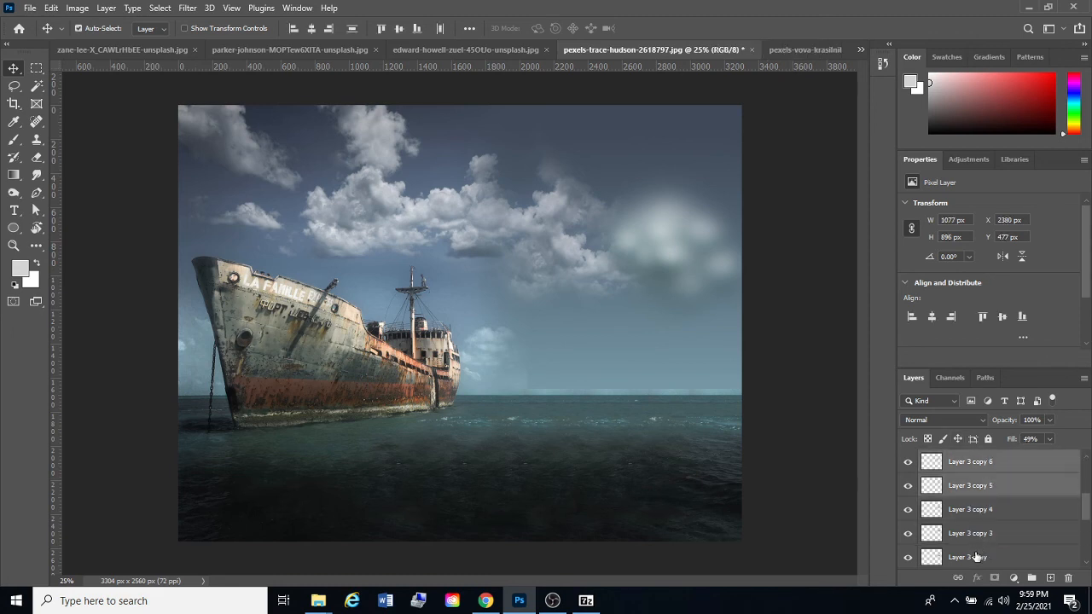
left_click(976, 557, "shift")
scroll(972, 508, "down", 2)
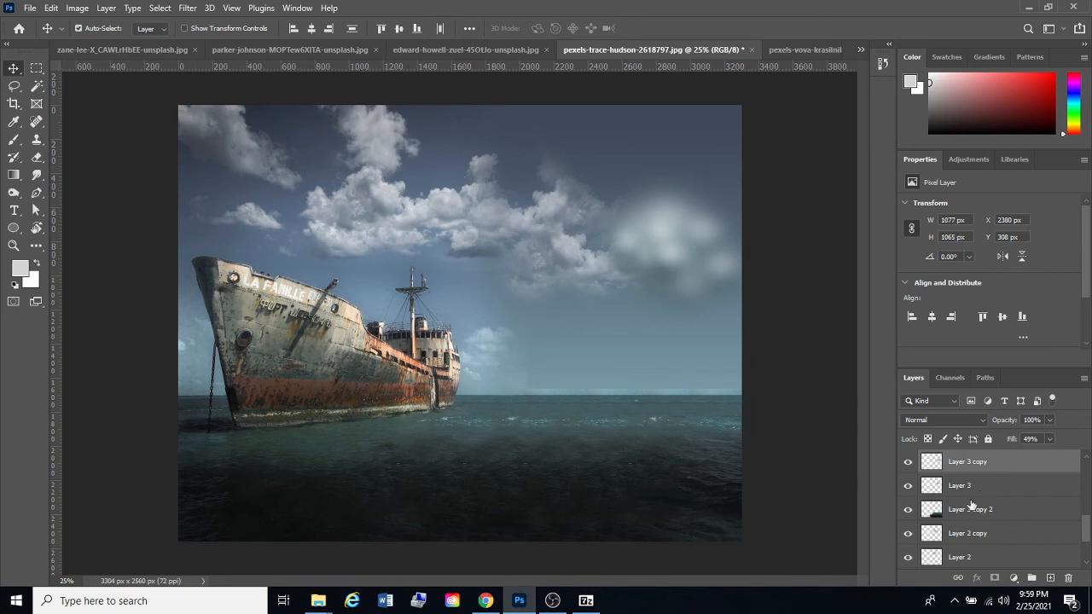
left_click(972, 486, "shift")
scroll(974, 493, "up", 6)
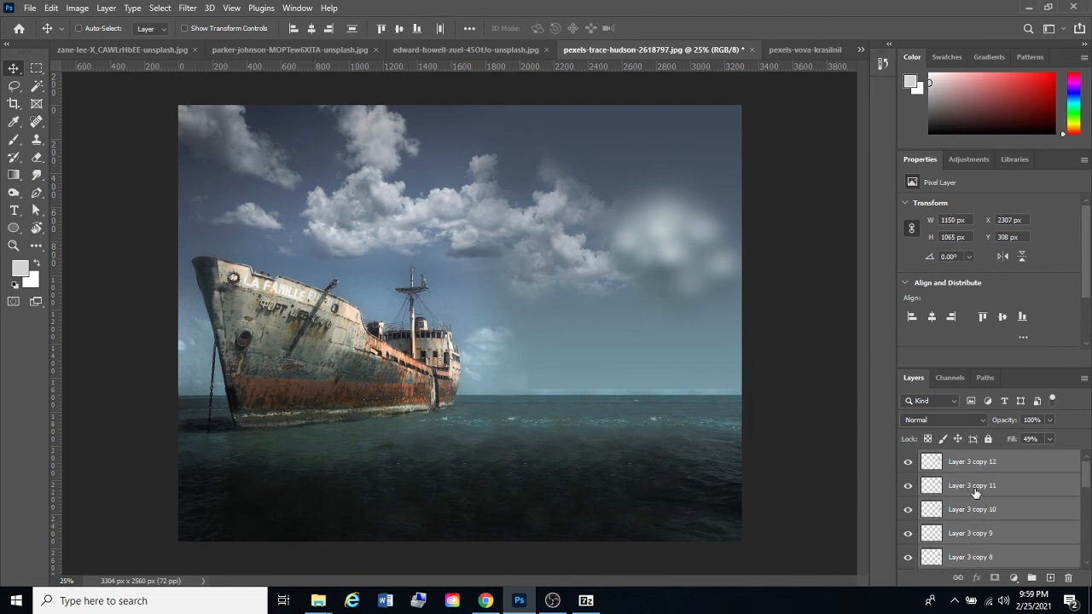
scroll(975, 493, "down", 5)
scroll(976, 493, "up", 5)
left_click(978, 487)
Select the puff layers from Layer 3 copy 12 down to Layer 3 copy and merge them into one layer.
left_click(996, 463)
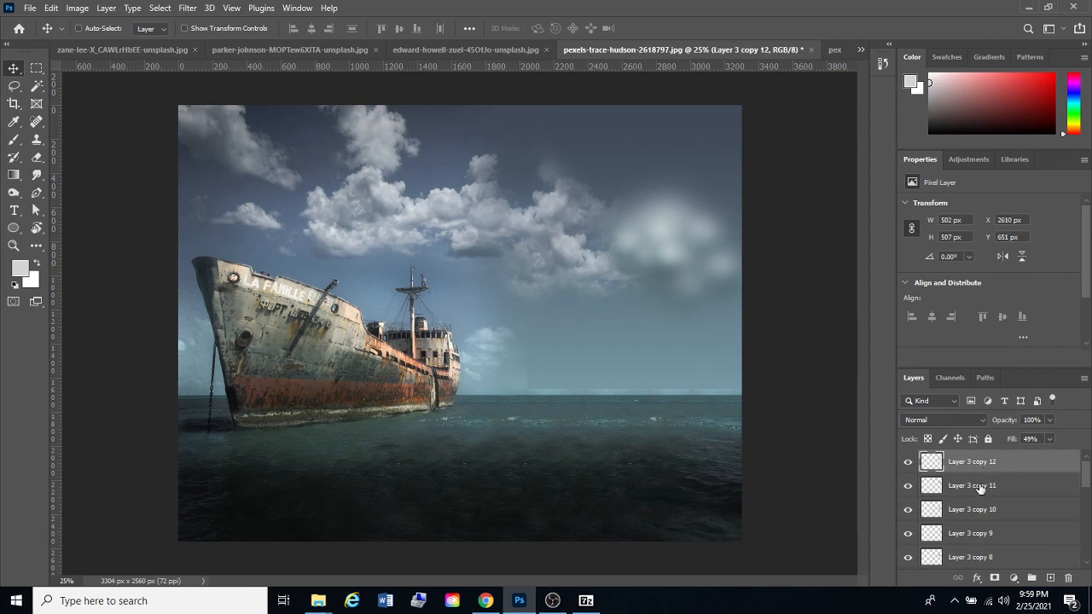
left_click(978, 488, "shift")
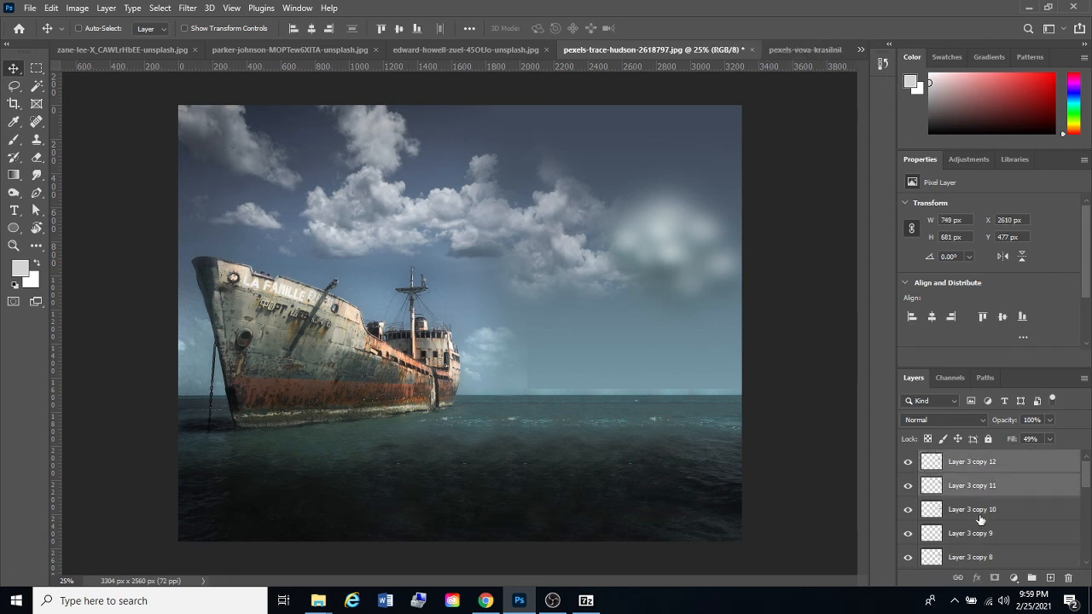
left_click(979, 516, "shift")
left_click(978, 537, "shift")
scroll(976, 533, "down", 1)
left_click(974, 533, "shift")
scroll(972, 537, "down", 1)
left_click(969, 533, "shift")
scroll(973, 528, "down", 1)
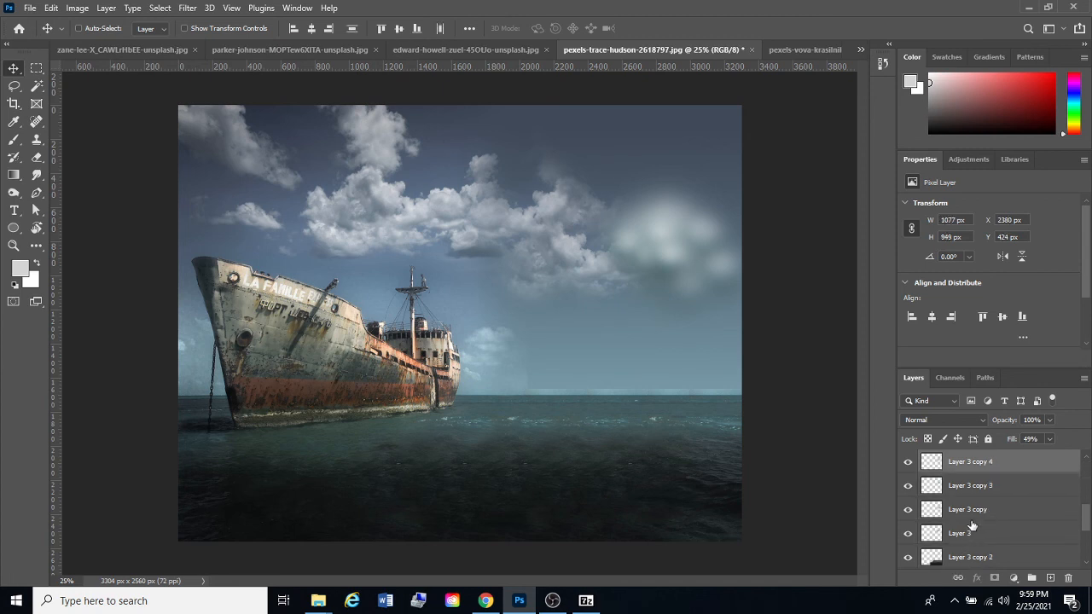
left_click(969, 521, "shift")
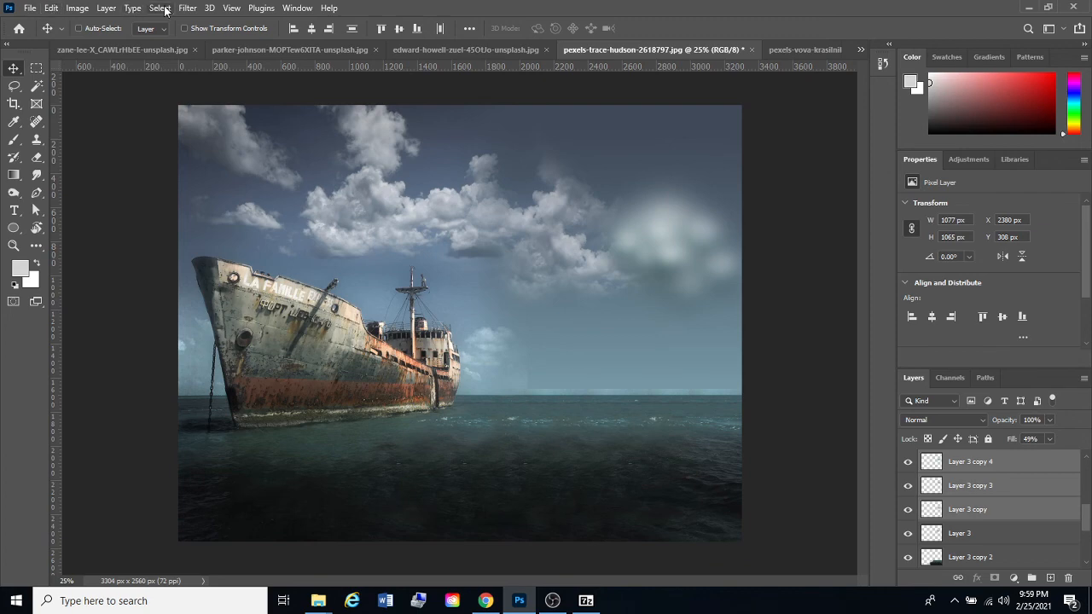
left_click(106, 9)
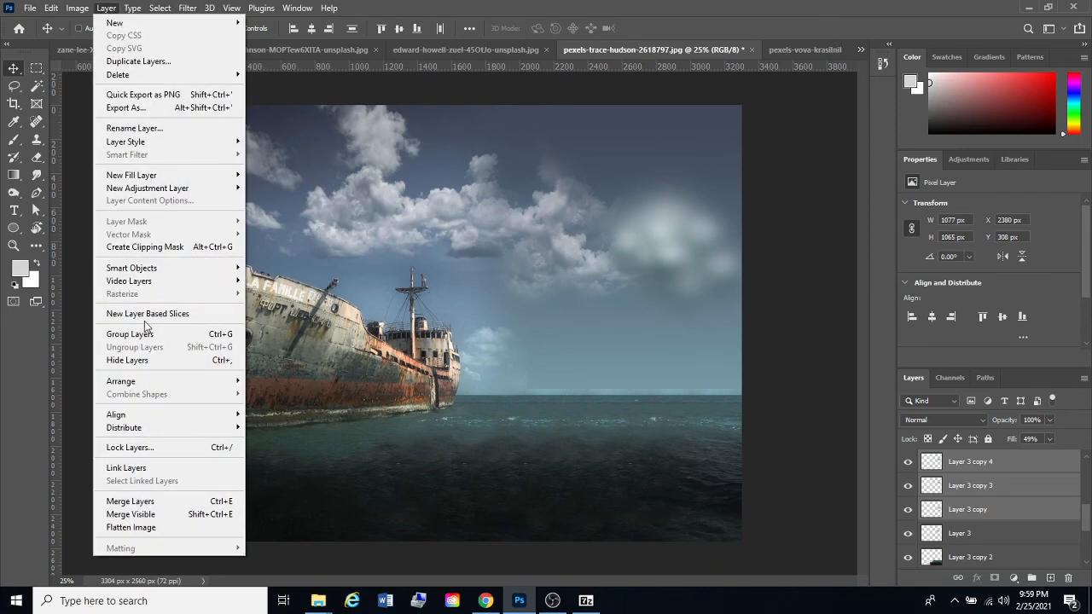
left_click(136, 502)
Toggle the visibility of Layer 2 copy and Layer 2 to examine what each contributes to the sky.
left_click(908, 463)
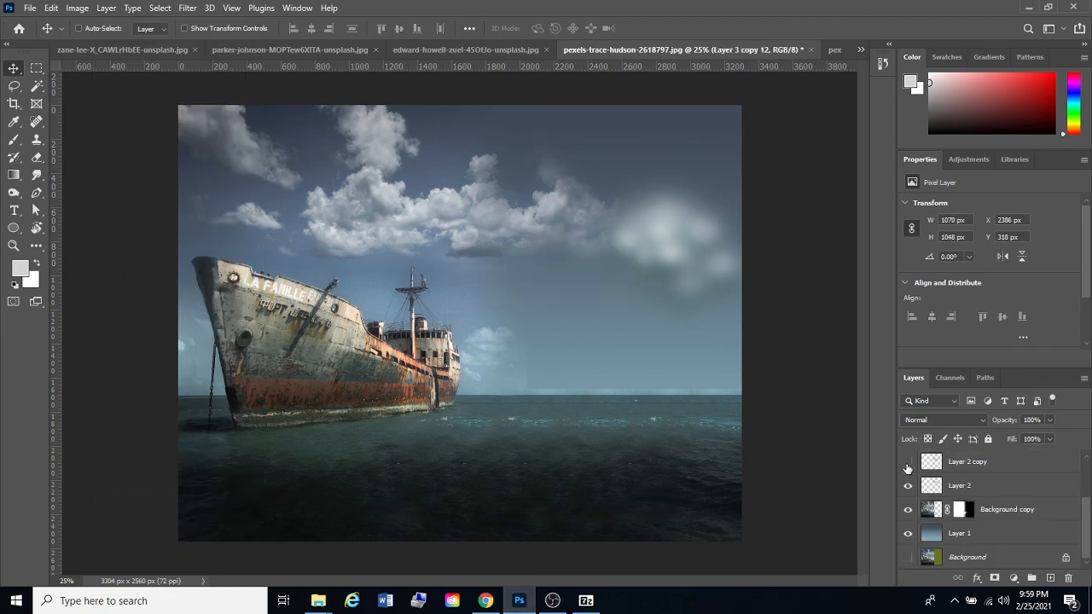
left_click(907, 463)
left_click(908, 464)
left_click(908, 465)
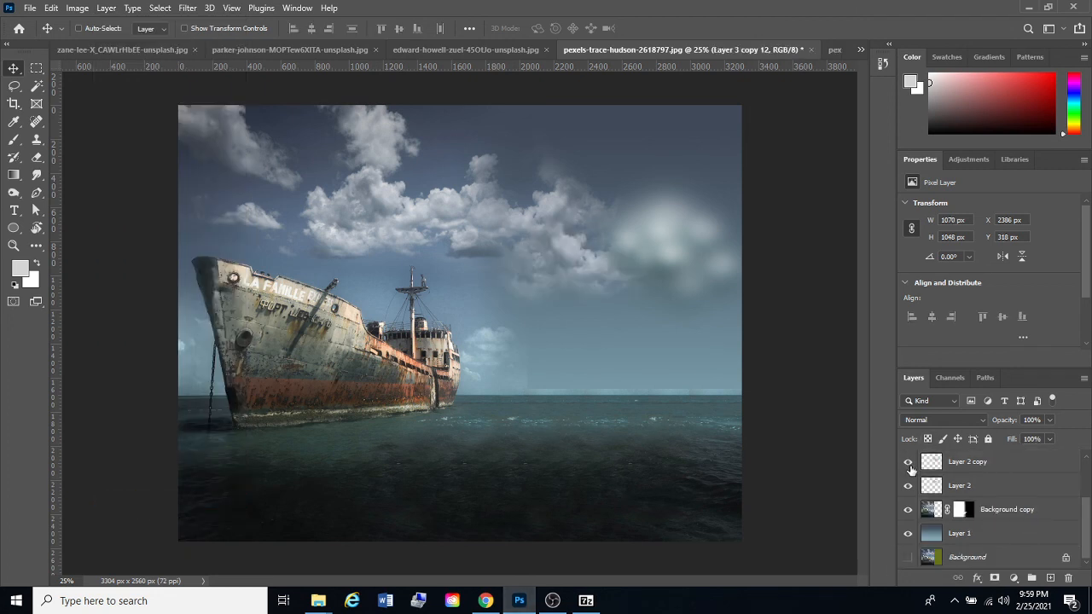
left_click(907, 465)
left_click(907, 465)
left_click(907, 486)
left_click(907, 485)
scroll(1019, 485, "up", 3)
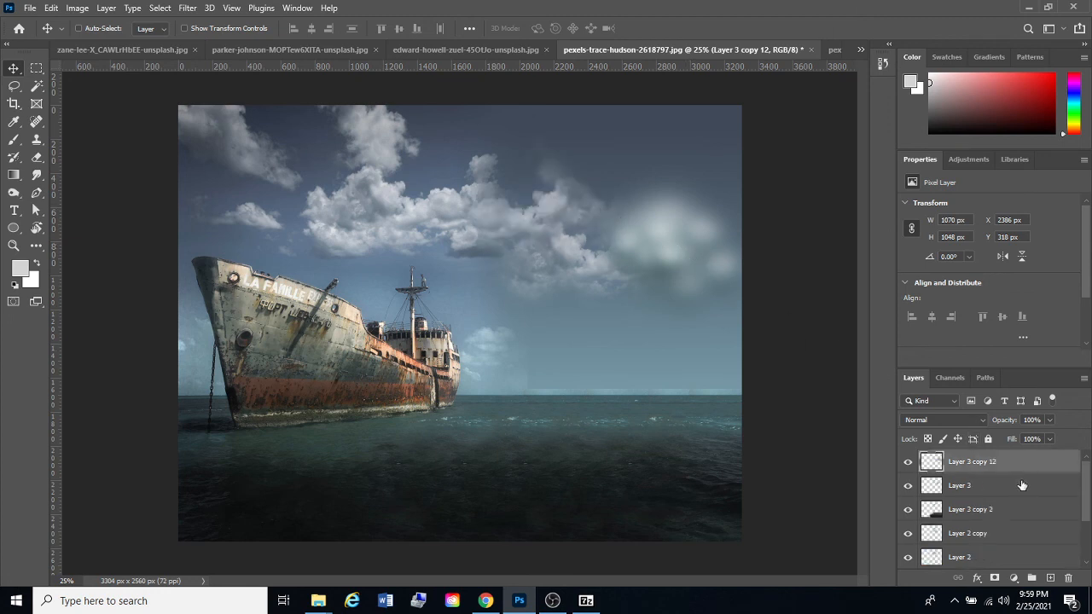
Hide and show the merged puff layer and Layer 3 to compare their parts of the painted cloud.
left_click(908, 462)
left_click(907, 461)
left_click(908, 462)
left_click(908, 462)
left_click(908, 485)
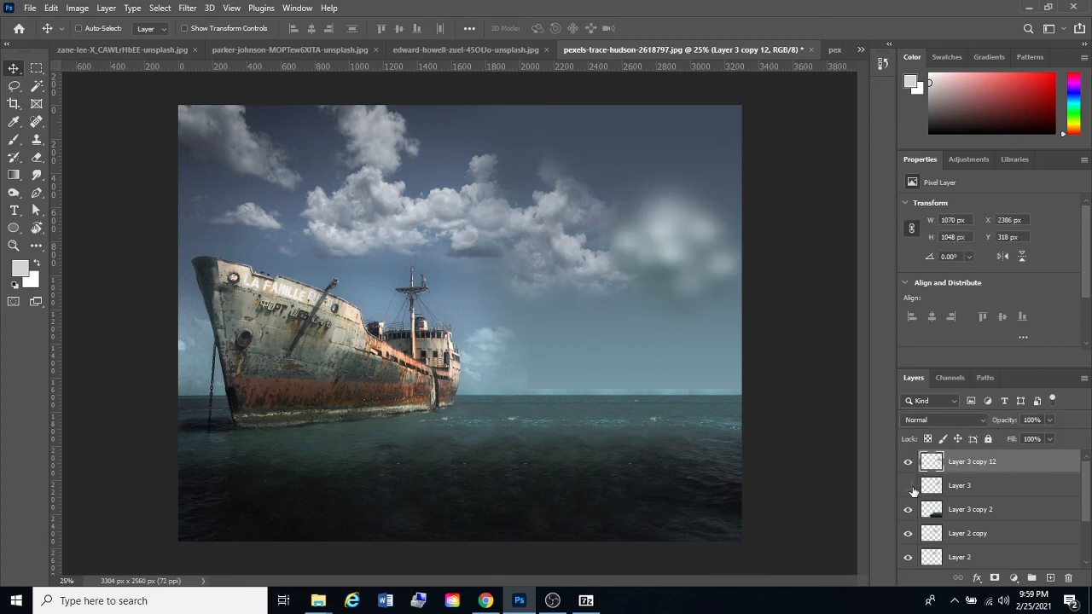
left_click(907, 485)
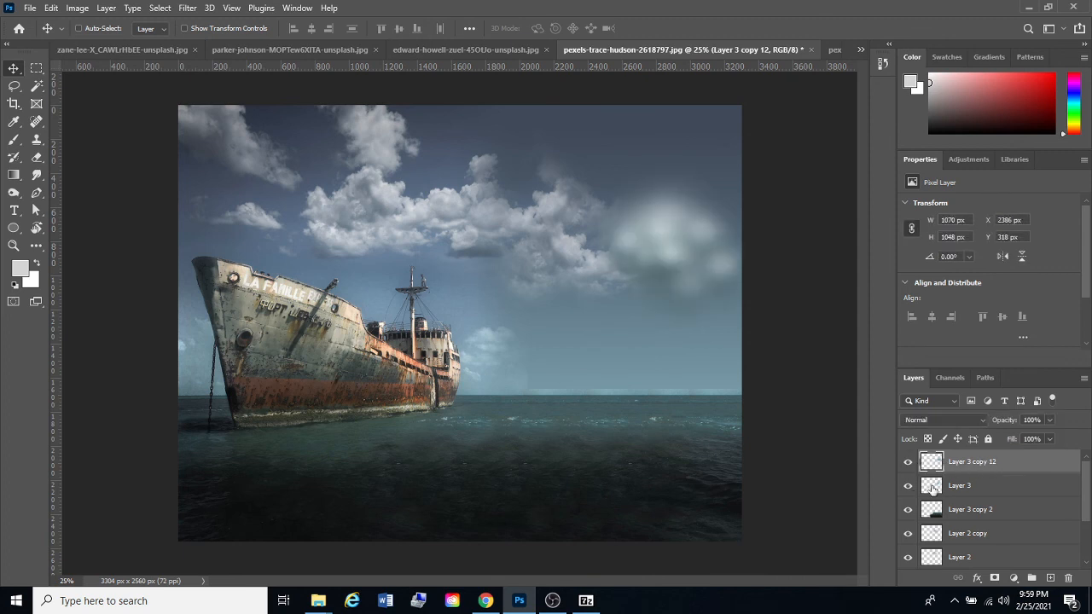
Merge Layer 3 with the combined puff layer and rename the resulting layer CustomCloud.
left_click(973, 486, "shift")
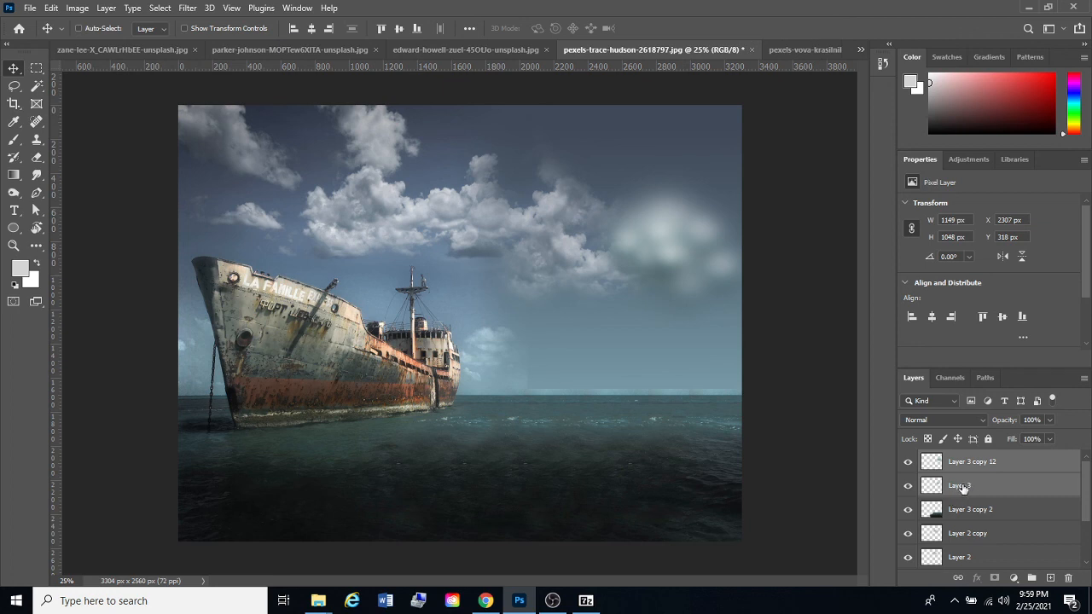
key("ctrl+e")
double_click(974, 462)
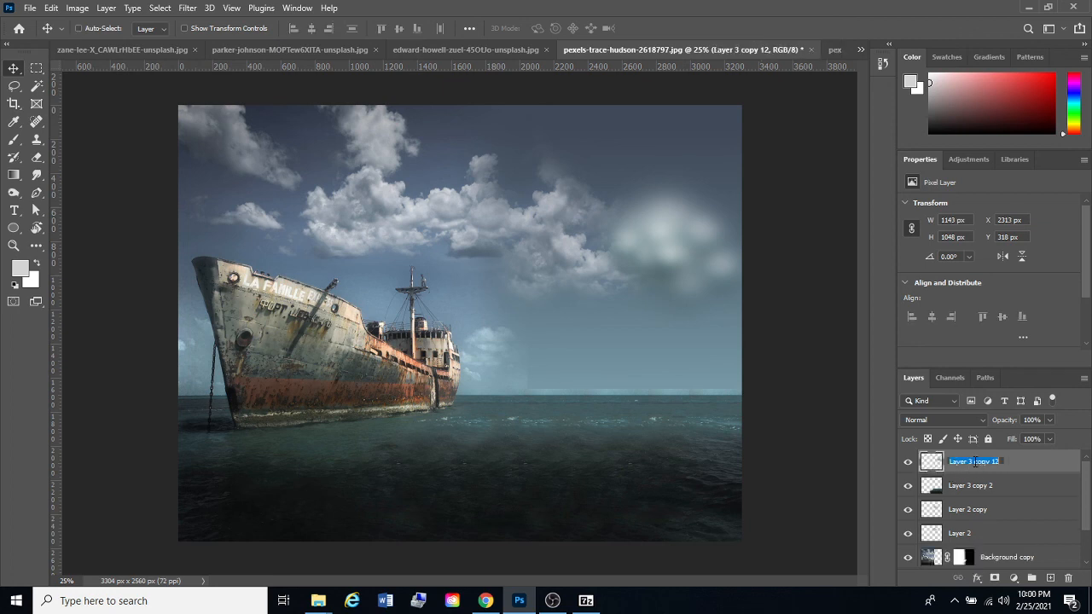
type("CustomCloud")
key("Return")
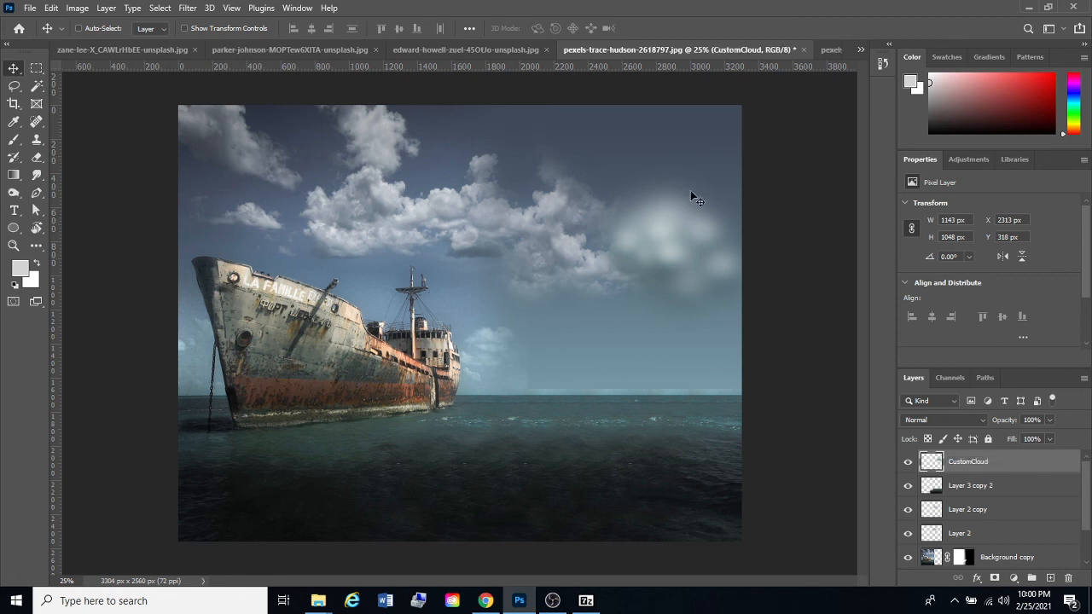
Move the CustomCloud layer over the end of the existing cloud bank, to X 2048 px, Y 308 px.
left_click_drag(654, 245, 653, 212)
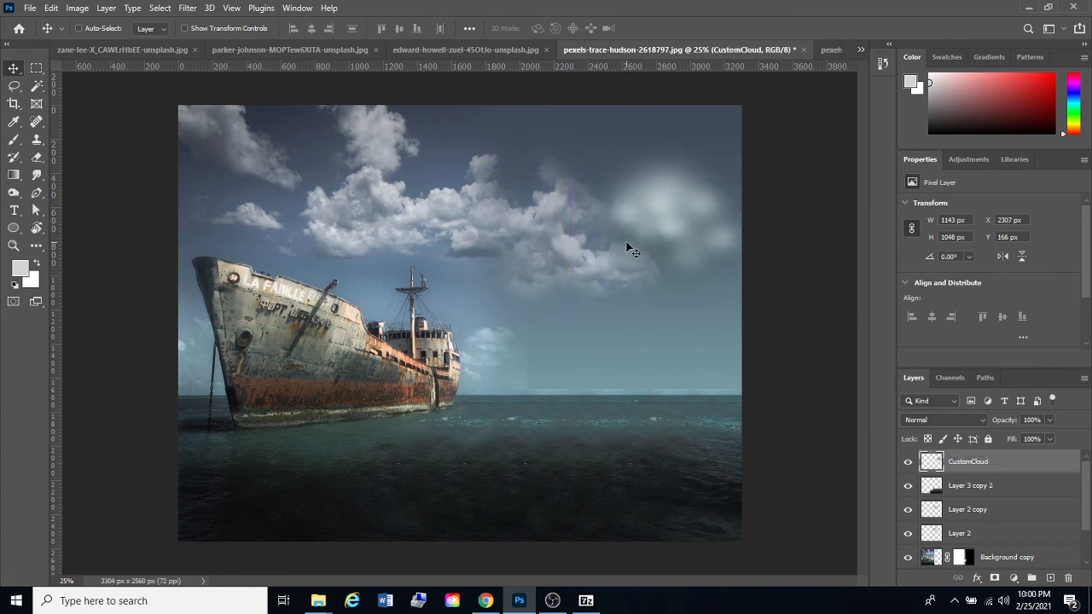
key("ctrl+z")
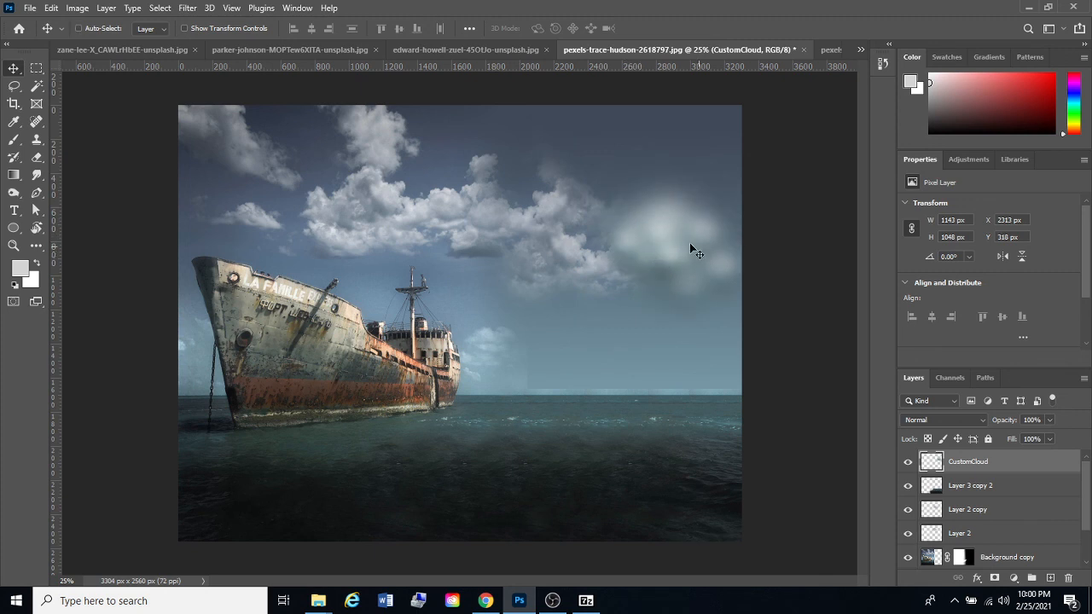
left_click_drag(694, 246, 651, 246)
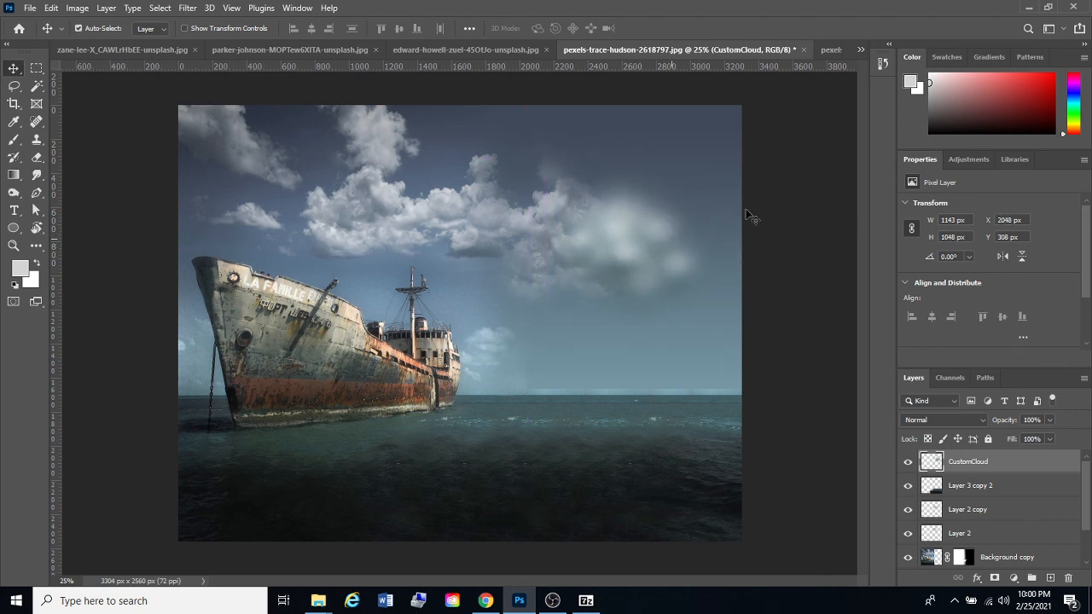
Scale the custom cloud down and overlap it with a duplicate, placing the 781 × 719 px copy at X 2162 px, Y 351 px.
key("ctrl+t")
left_click_drag(727, 160, 665, 209)
left_click_drag(619, 244, 640, 214)
key("Return")
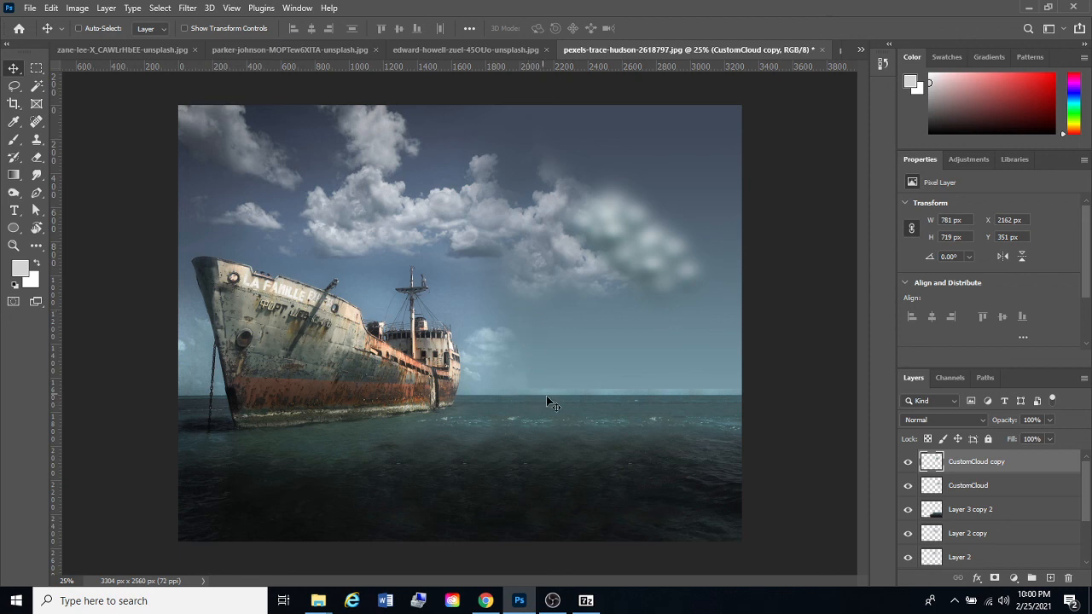
scroll(1034, 534, "down", 3)
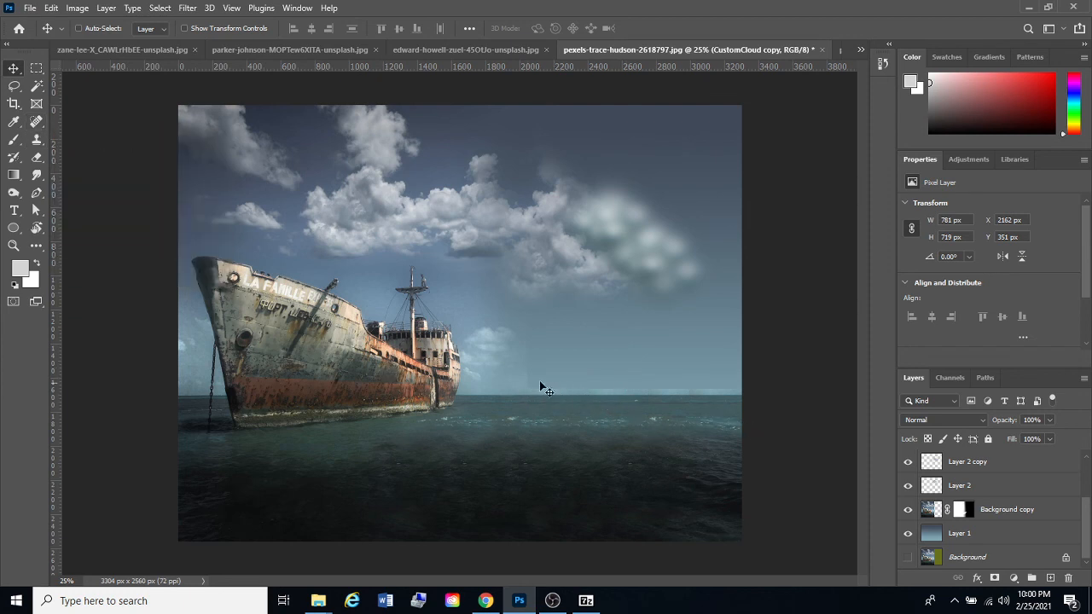
left_click(553, 601)
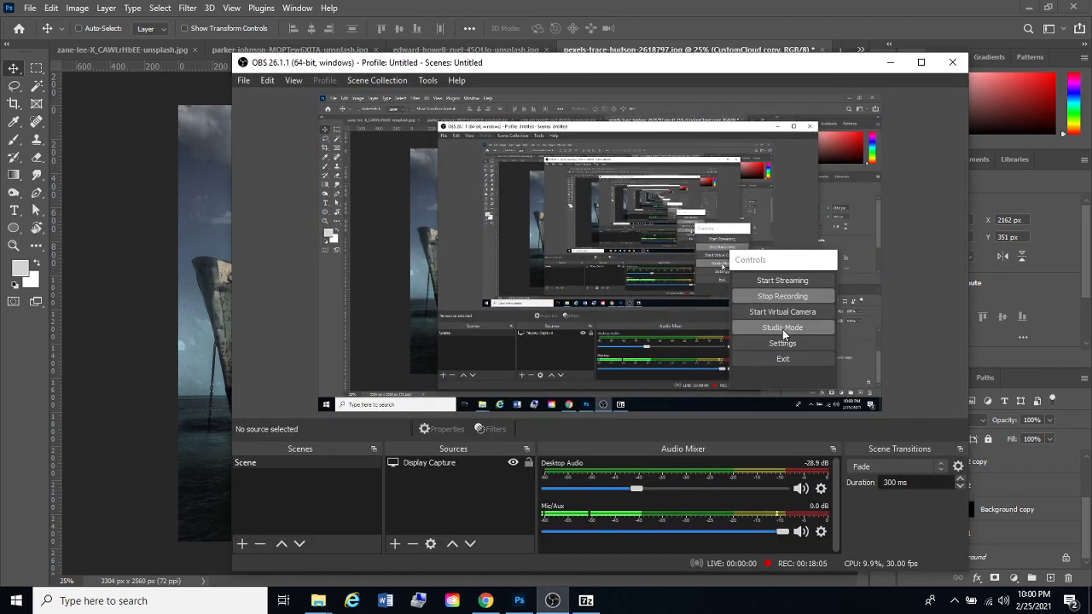